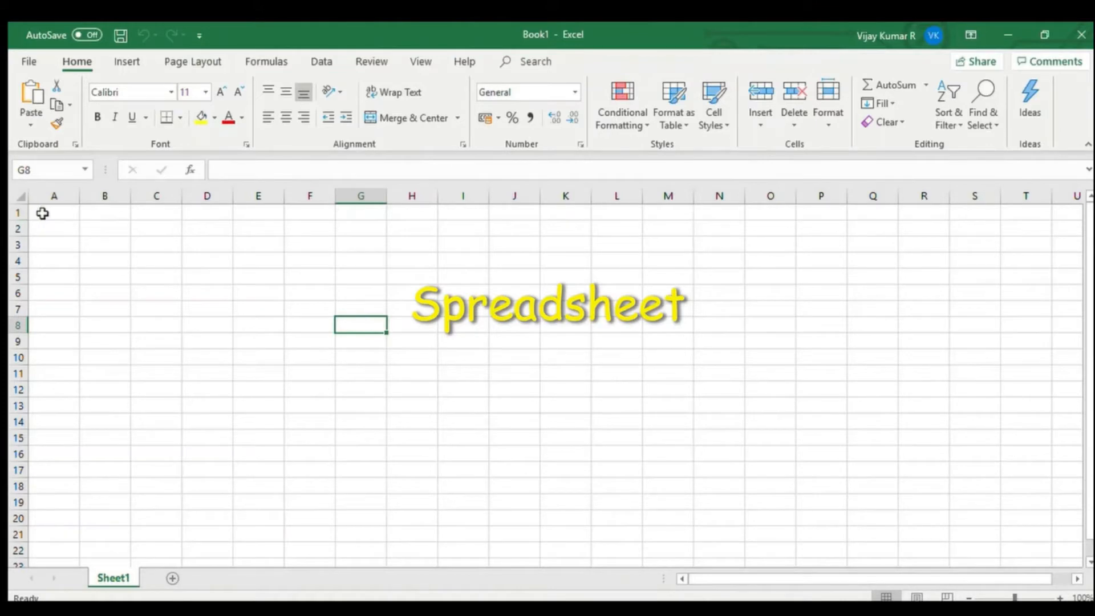
drag(428, 311, 770, 438)
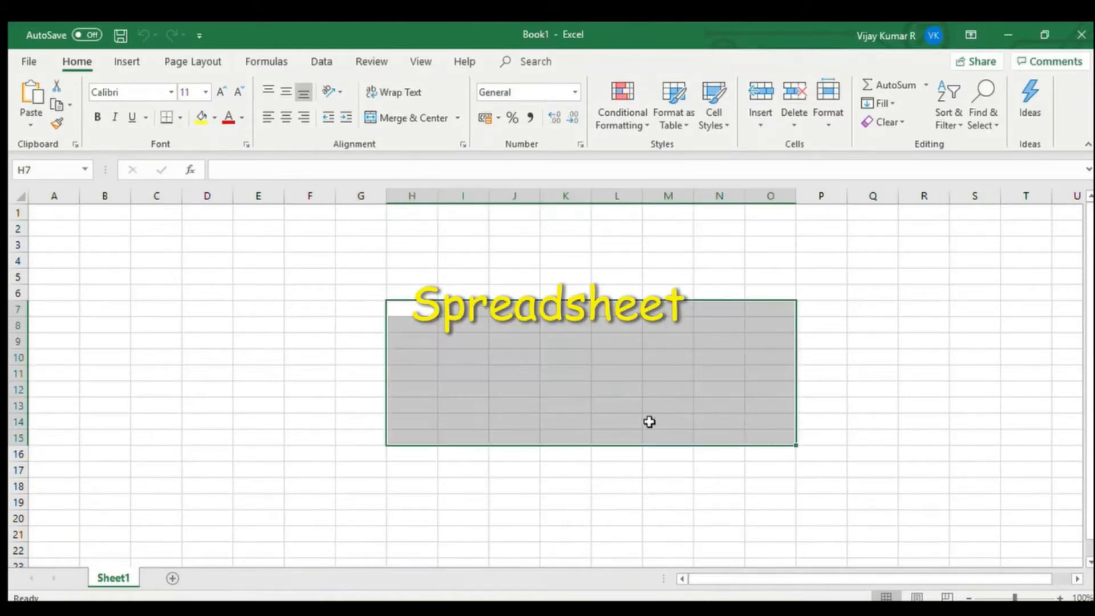
click(494, 290)
click(715, 468)
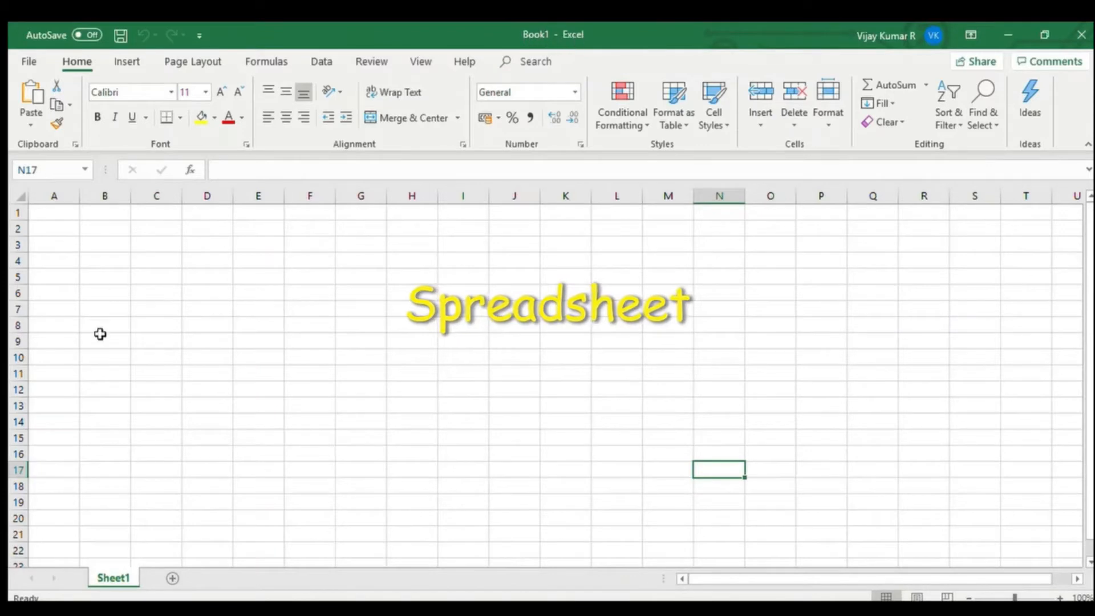
click(398, 431)
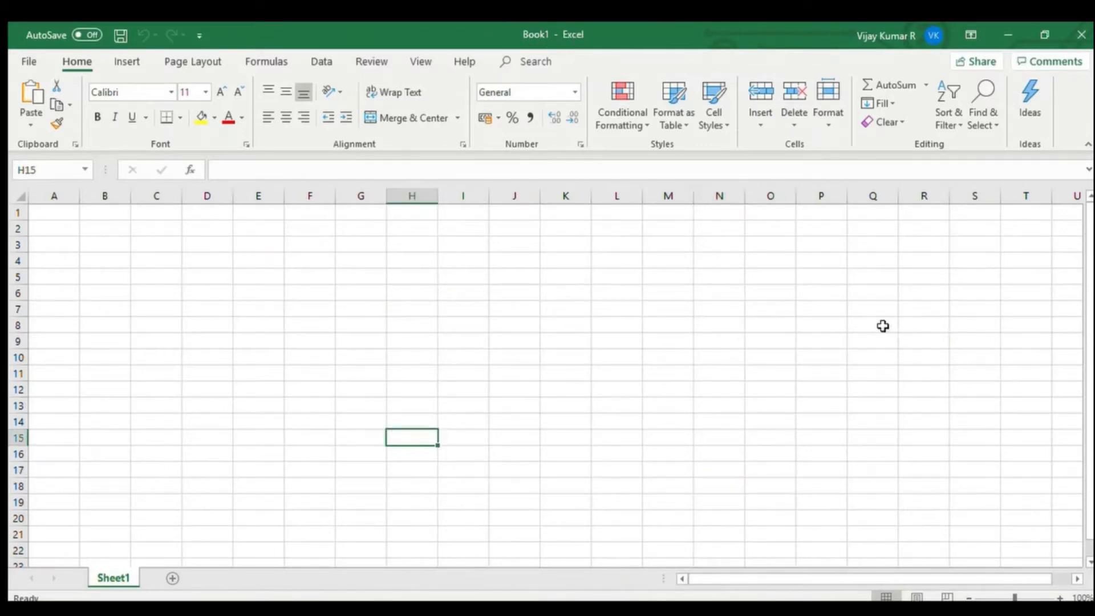
click(248, 303)
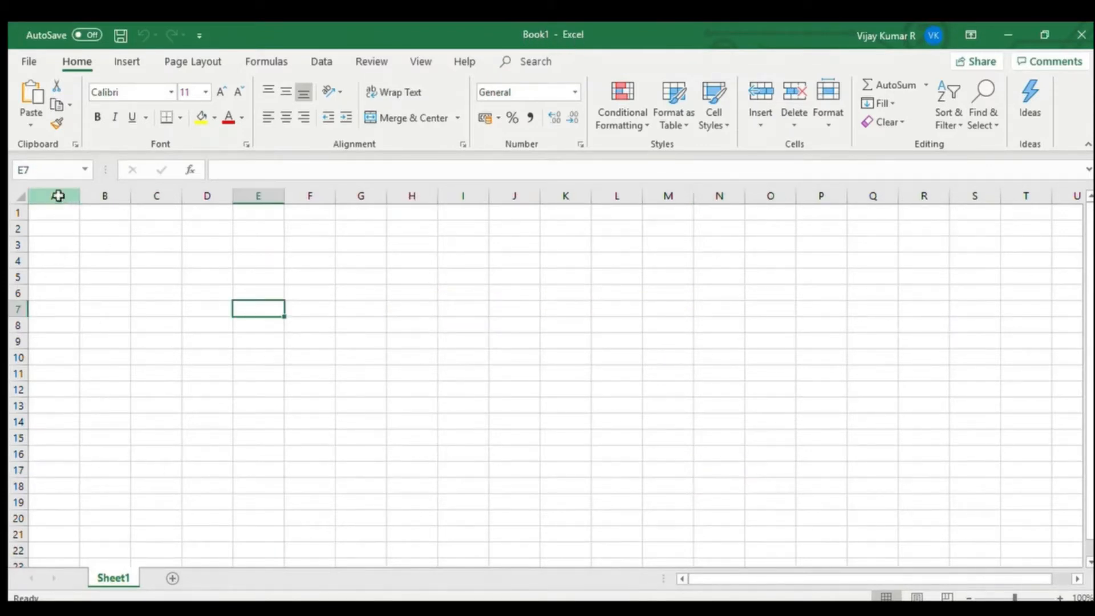
Highlight columns A through F one at a time, followed by rows 1 and 2, to examine the grid's structure.
click(64, 202)
click(107, 202)
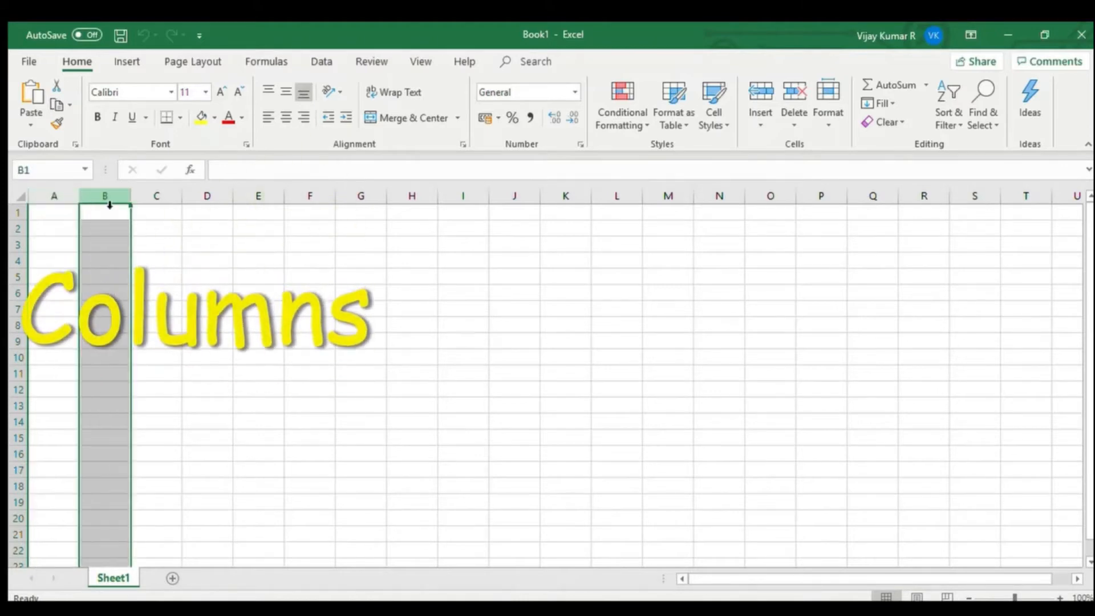
click(173, 203)
click(194, 203)
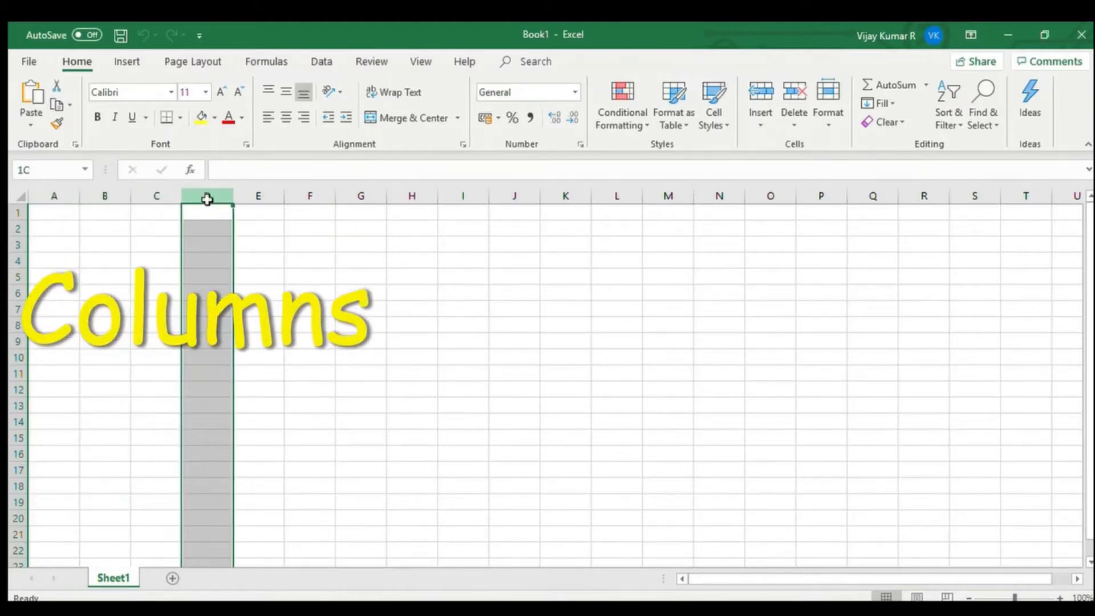
click(268, 203)
click(308, 203)
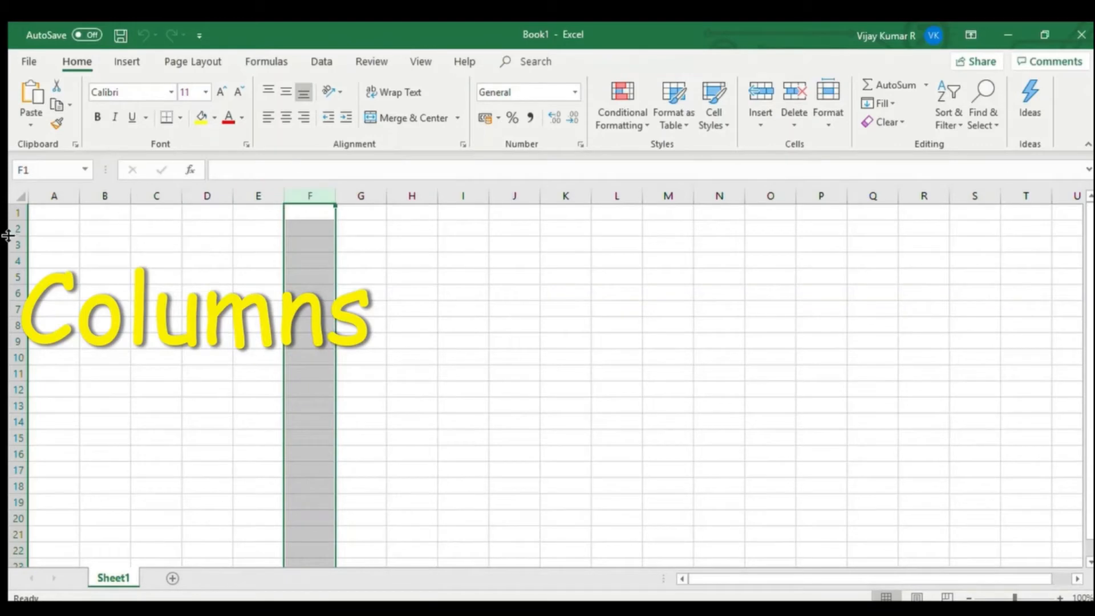
click(18, 216)
click(18, 229)
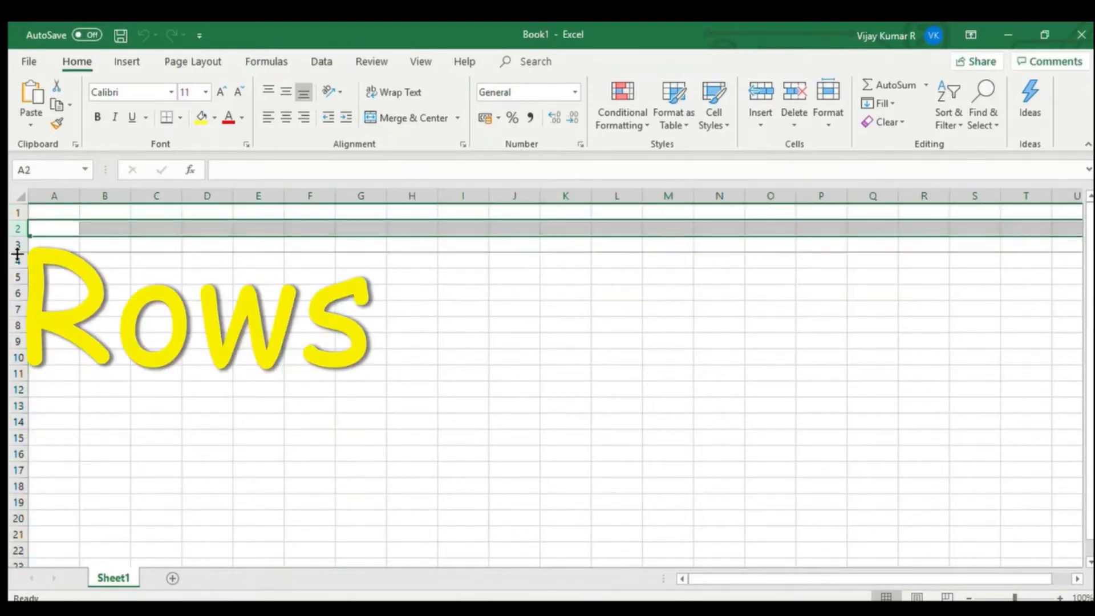
click(234, 293)
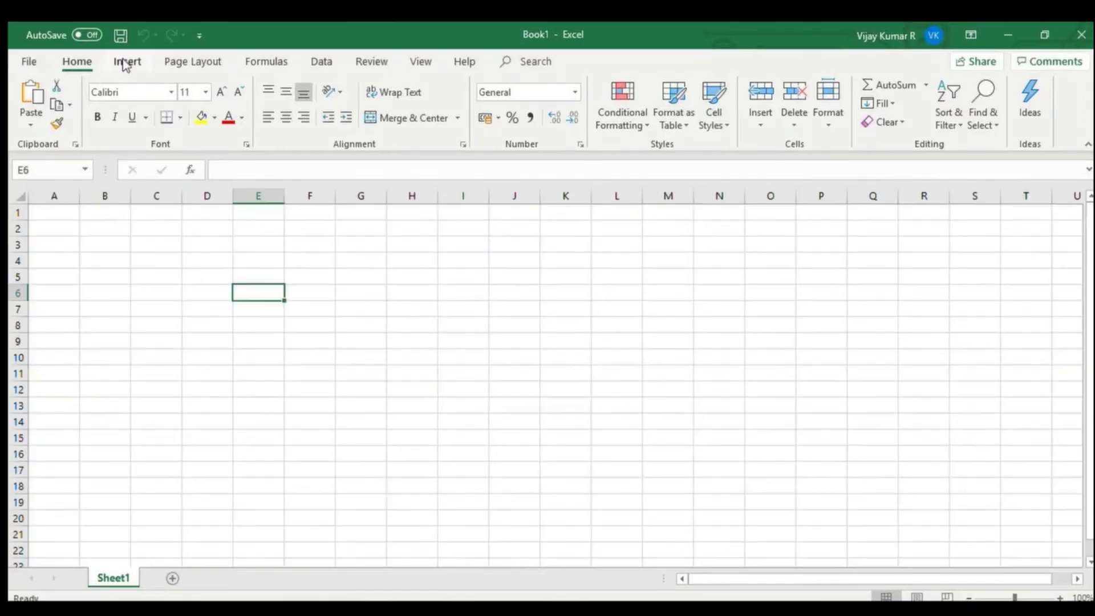
Examine the command groups offered for inserting, page layout, formulas, data, review, view and help.
click(126, 62)
click(203, 63)
click(251, 63)
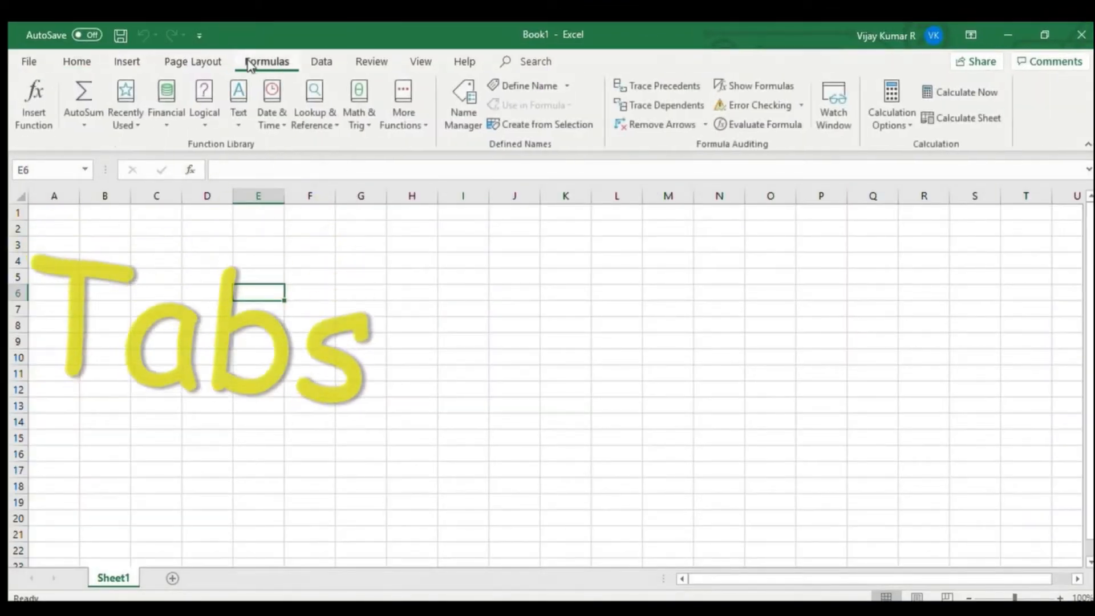
click(319, 63)
click(365, 63)
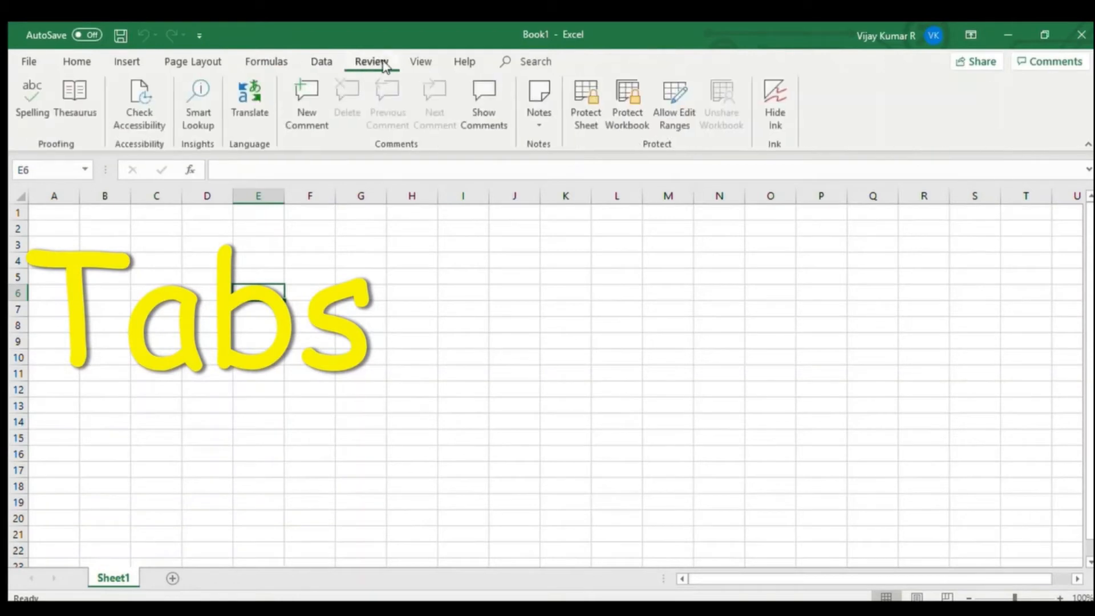
click(421, 61)
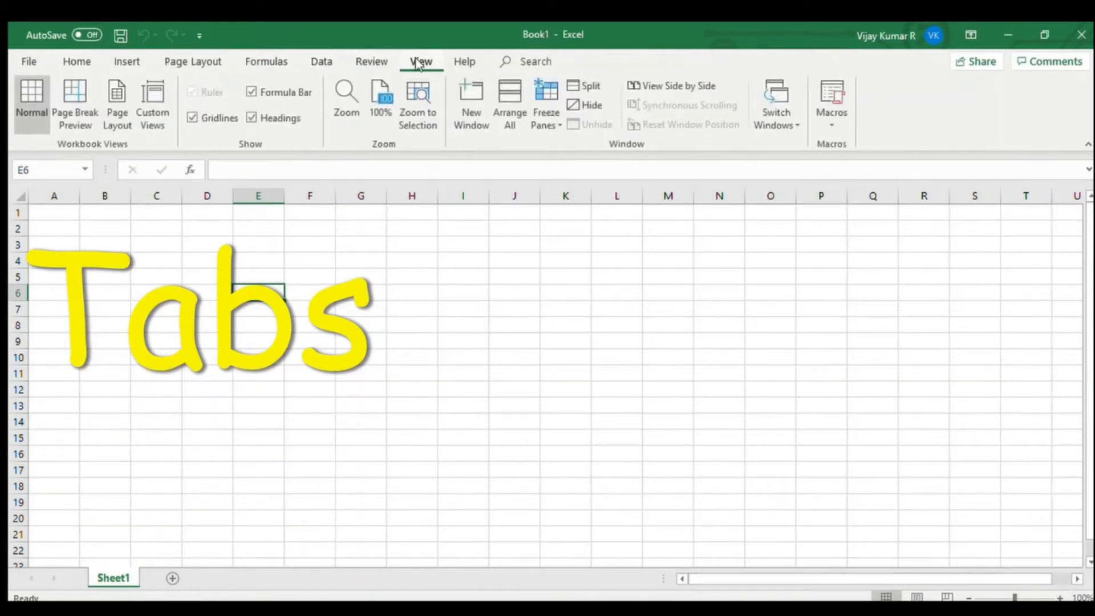
click(464, 61)
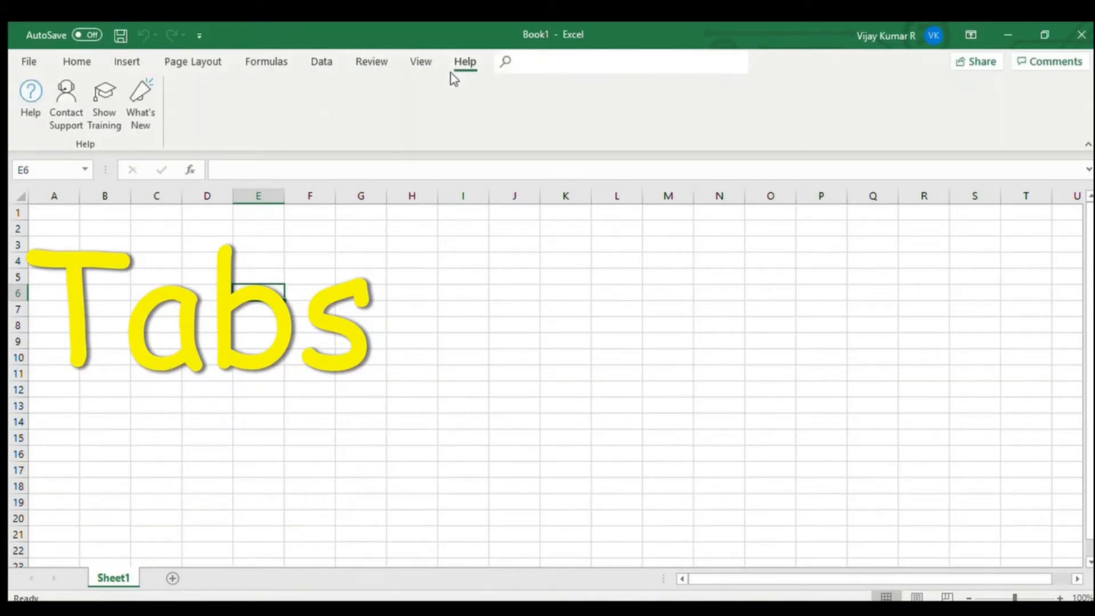
click(76, 64)
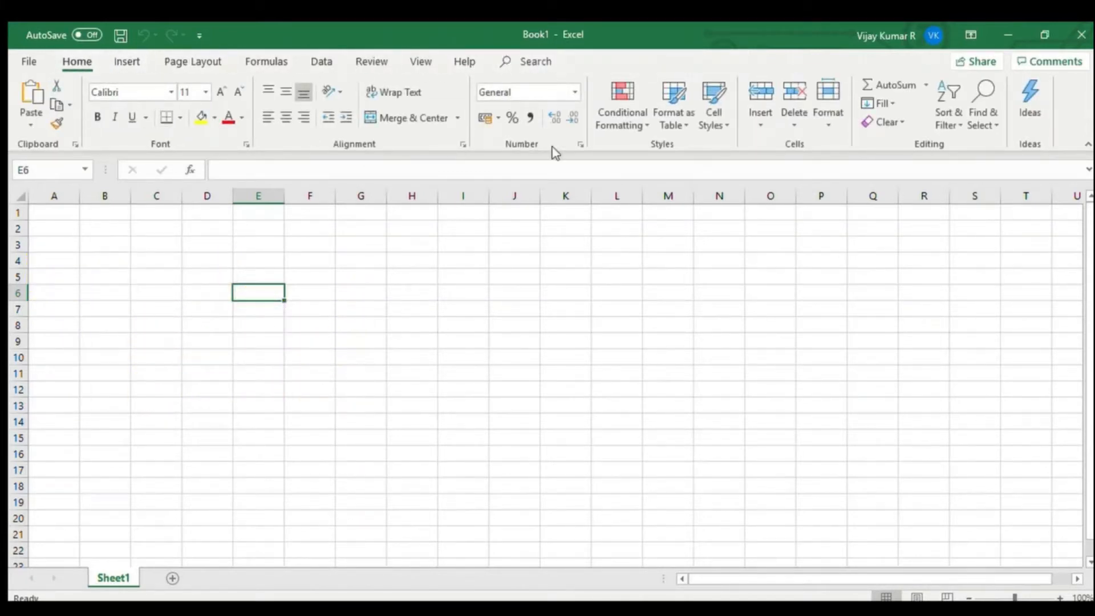
click(125, 63)
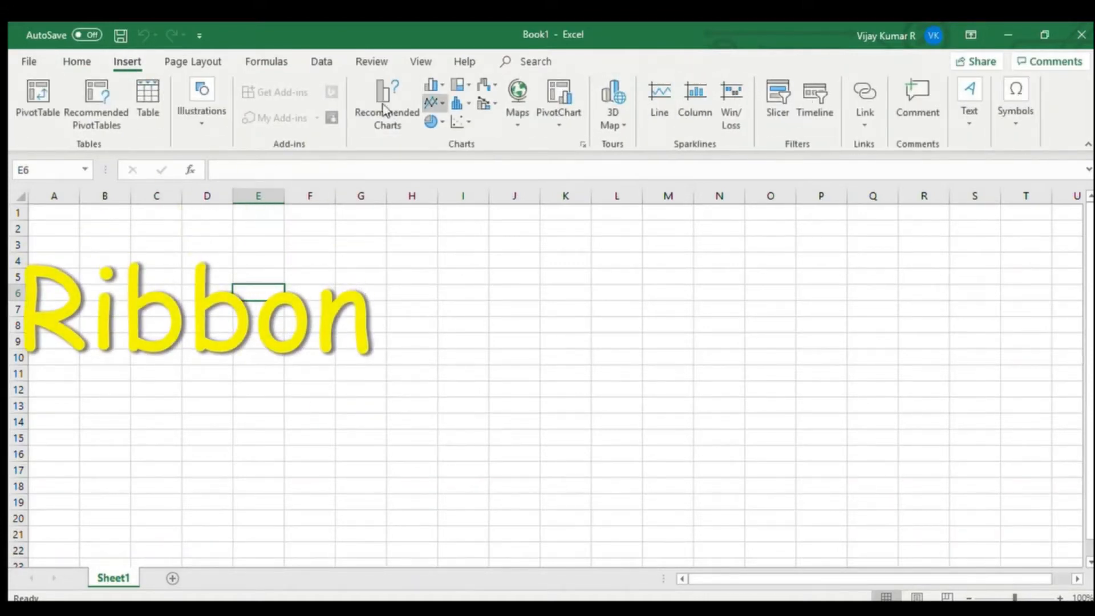
click(193, 62)
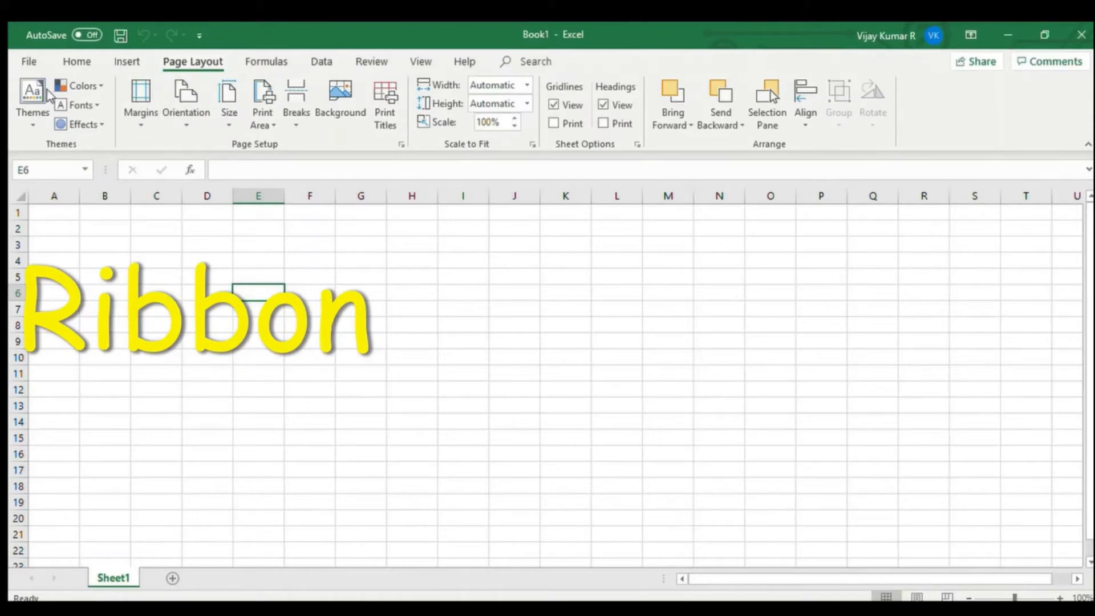
click(267, 62)
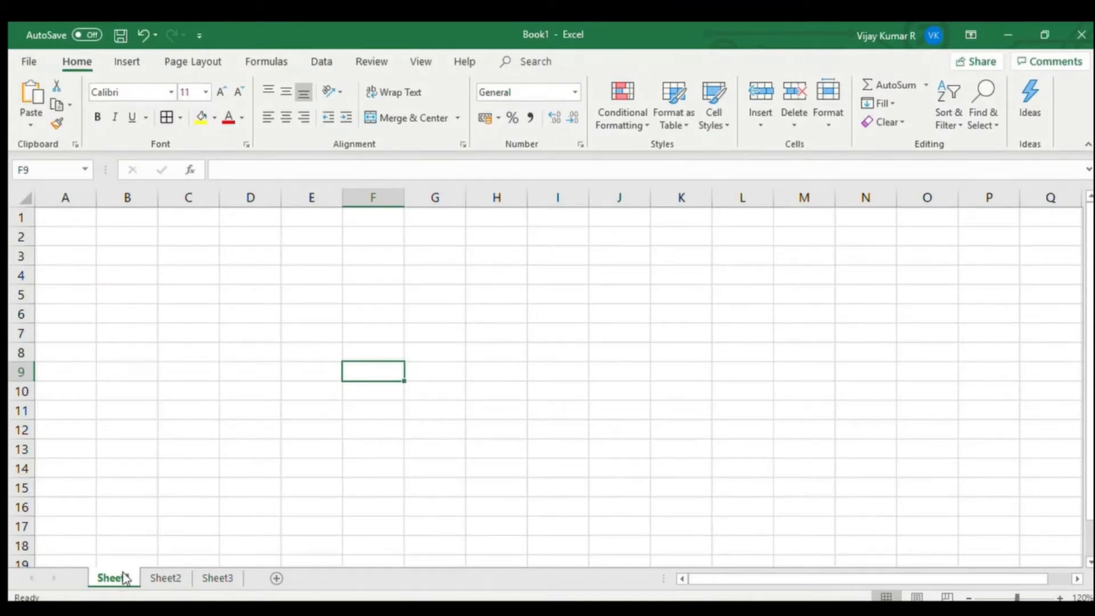
View the workbook's three worksheets Sheet1, Sheet2 and Sheet3 in turn.
click(163, 579)
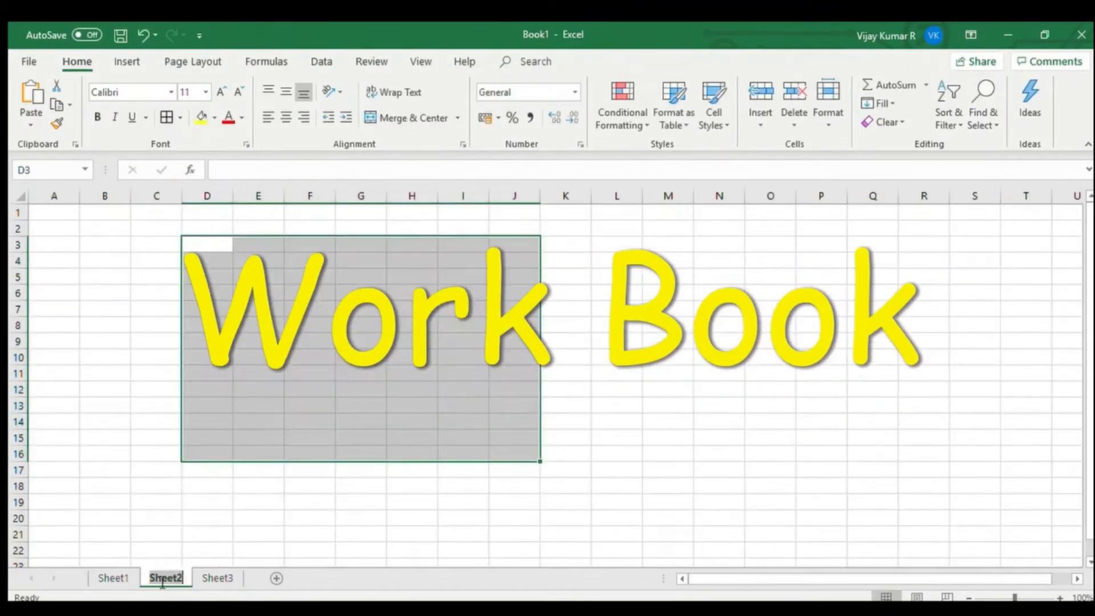
click(217, 579)
double_click(216, 579)
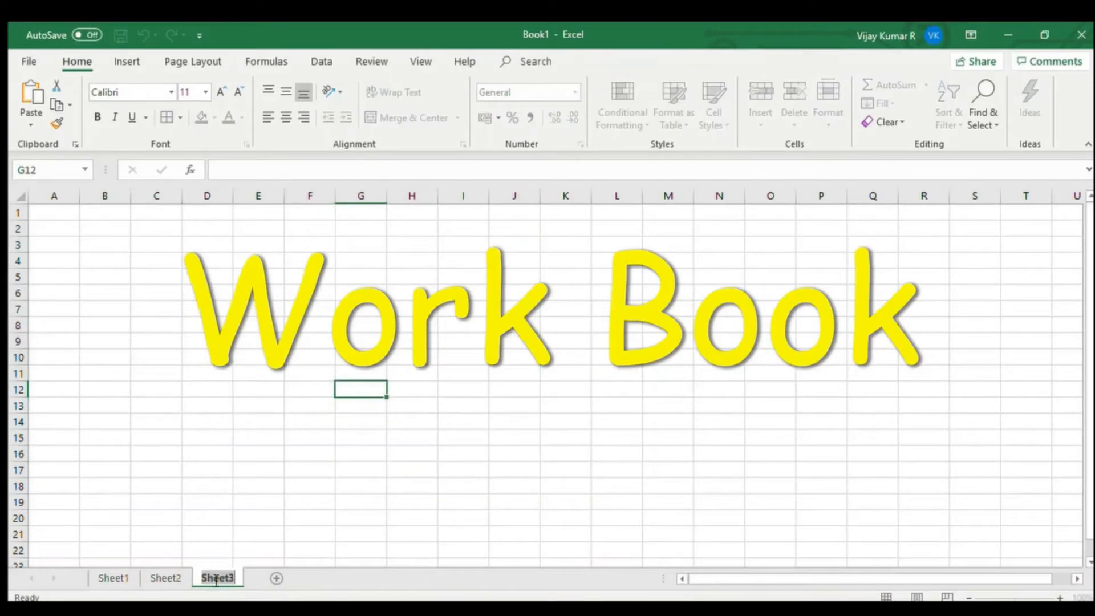
click(114, 578)
click(152, 578)
click(216, 578)
Rename the worksheet Sheet1 as Intro.
click(117, 578)
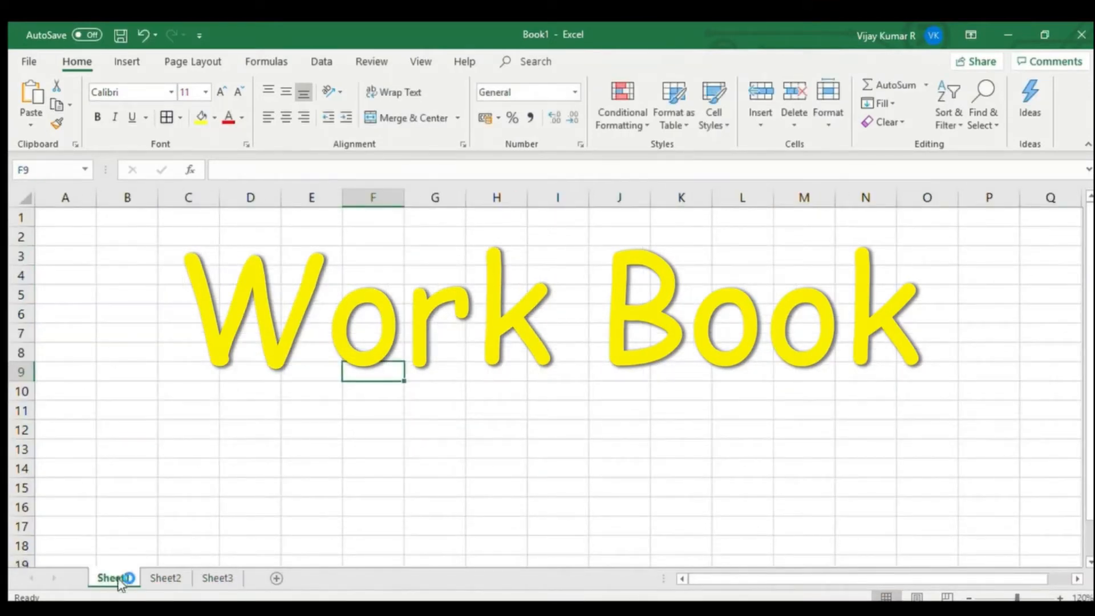
double_click(120, 579)
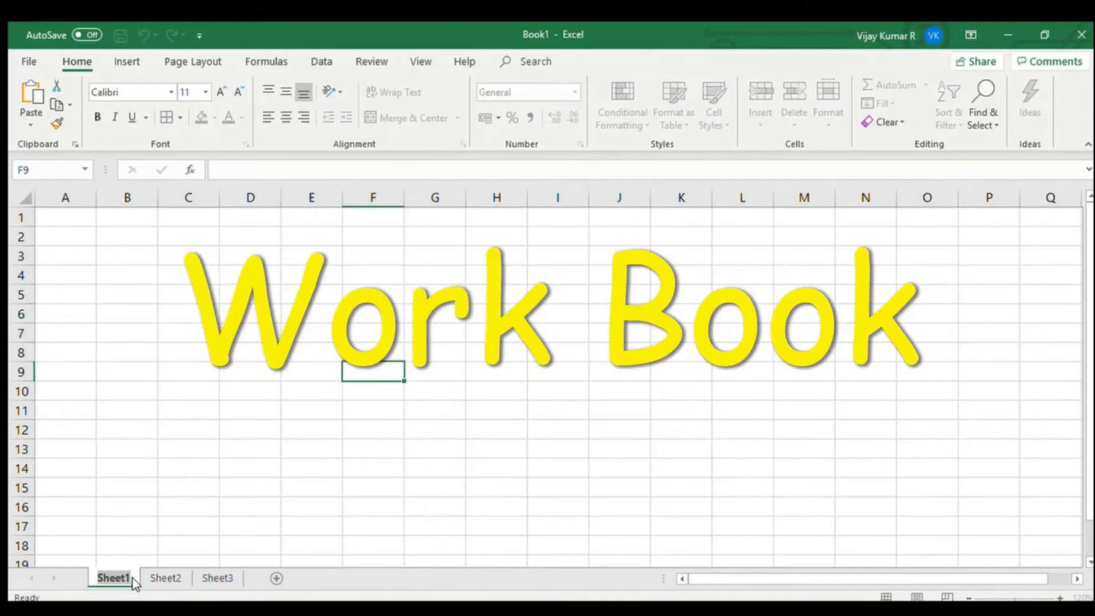
text(Intro)
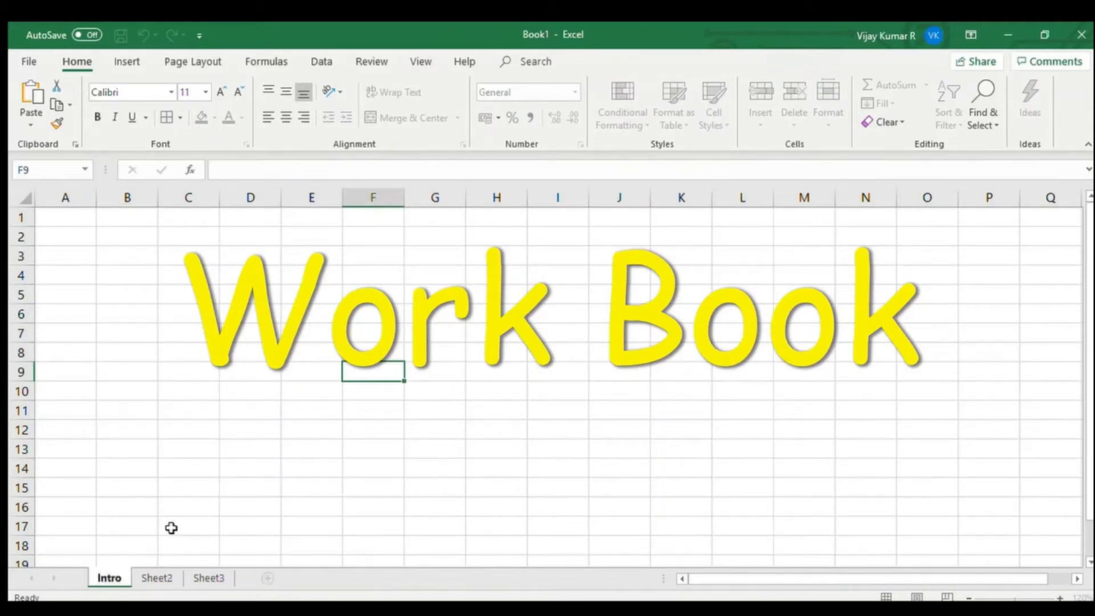
Rename the worksheet Sheet2 as Project1.
click(152, 578)
double_click(160, 578)
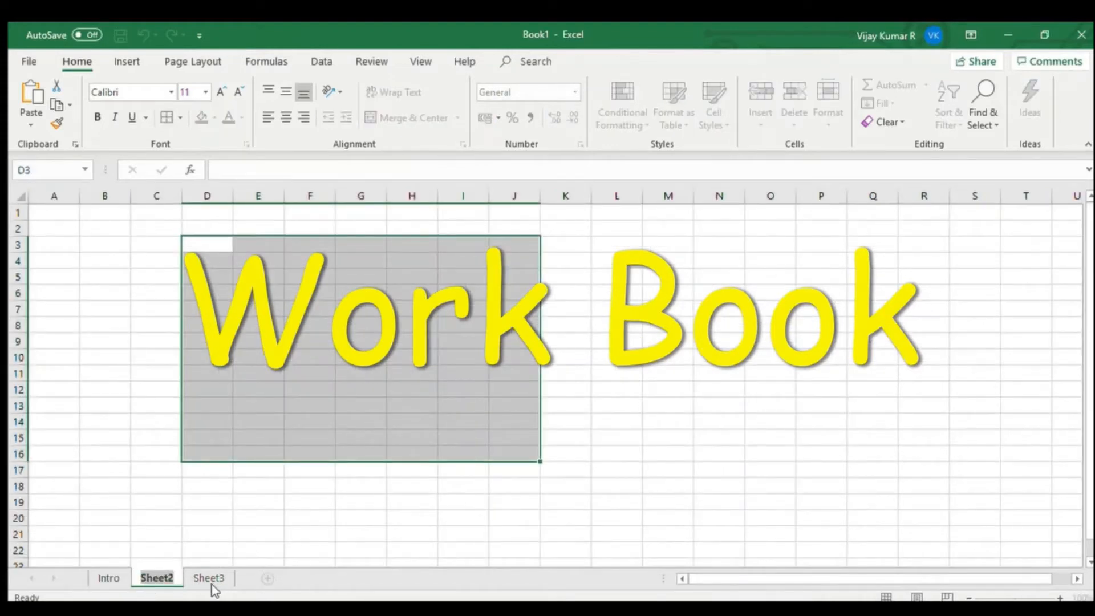
text(Pro)
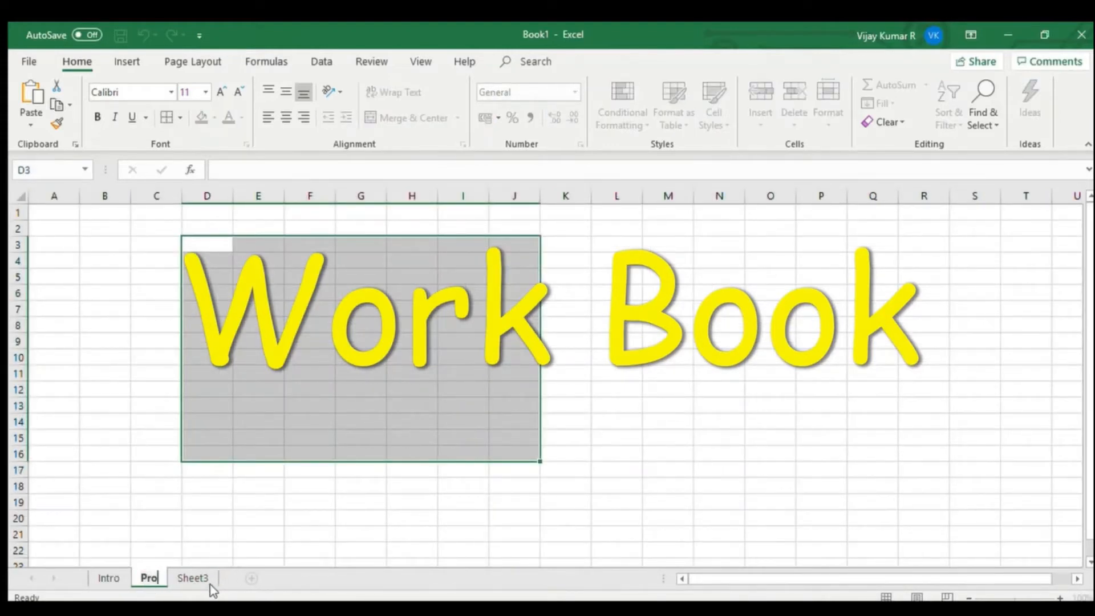
text(ject)
key(Return)
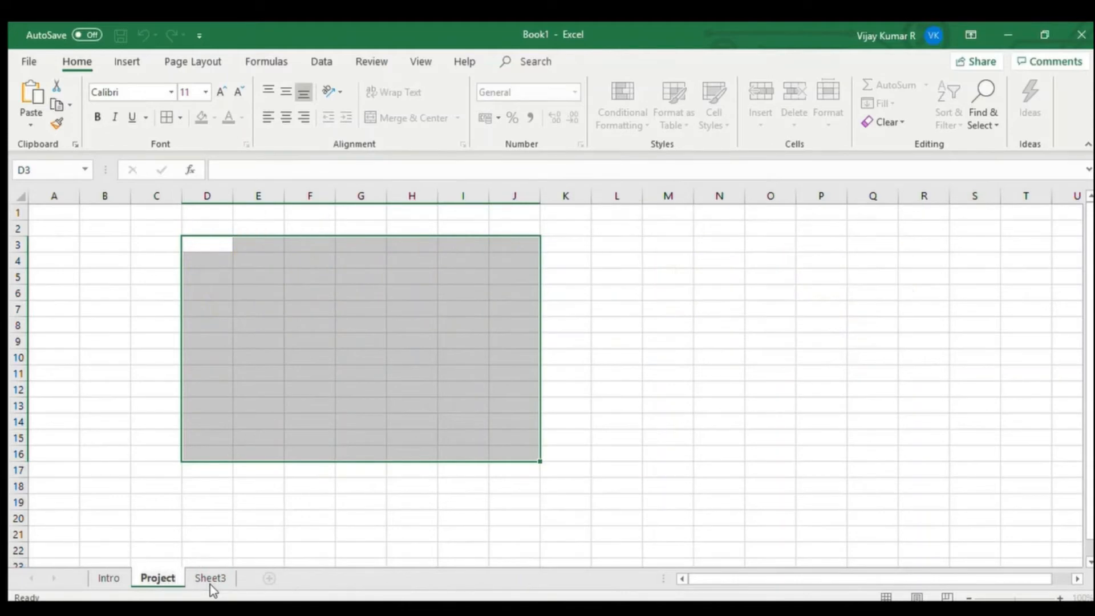
text(1)
click(215, 580)
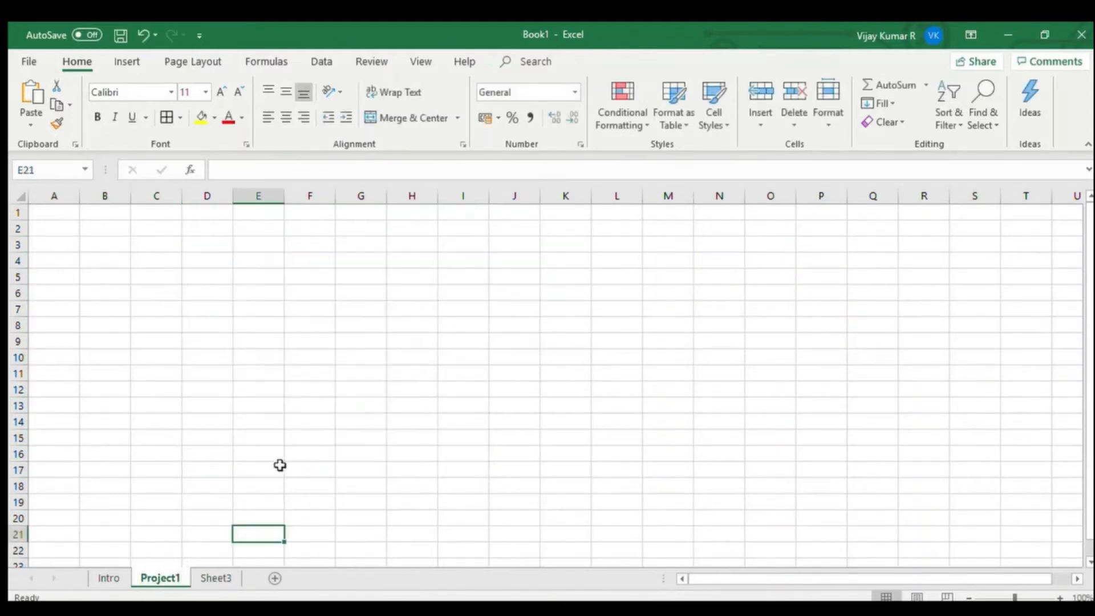
Rename the worksheet Sheet3 as Balance and add two new blank worksheets after it.
double_click(217, 578)
text(Balance)
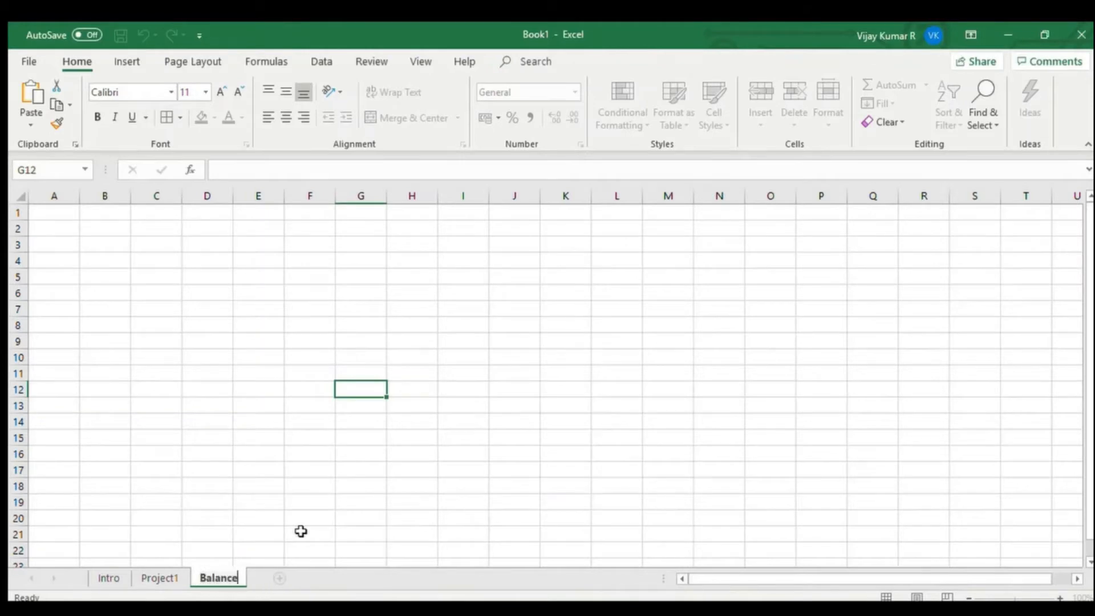
click(281, 531)
click(279, 579)
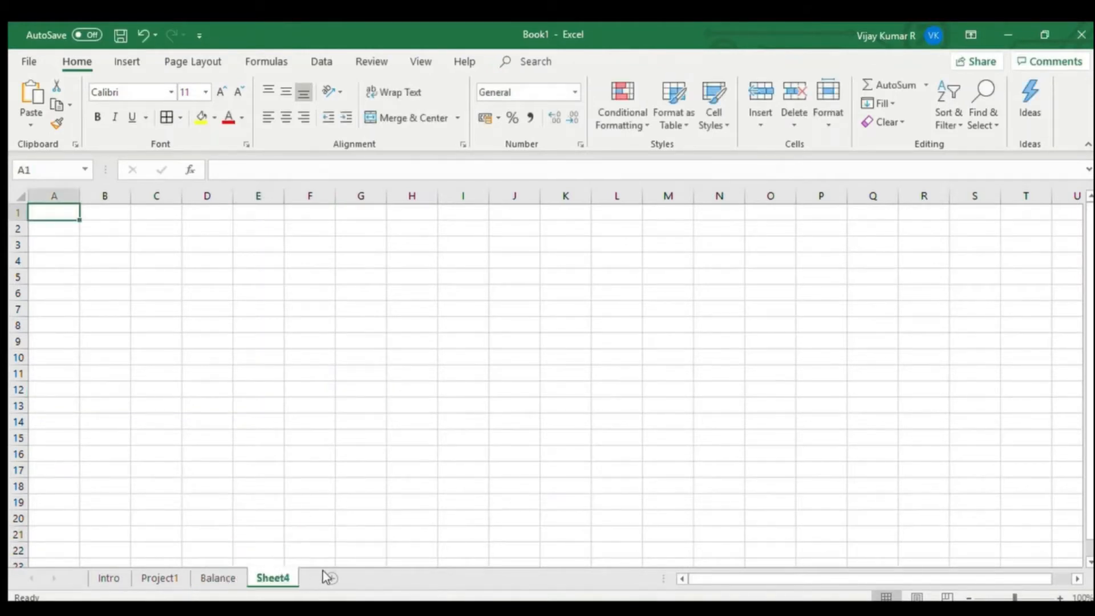
click(328, 578)
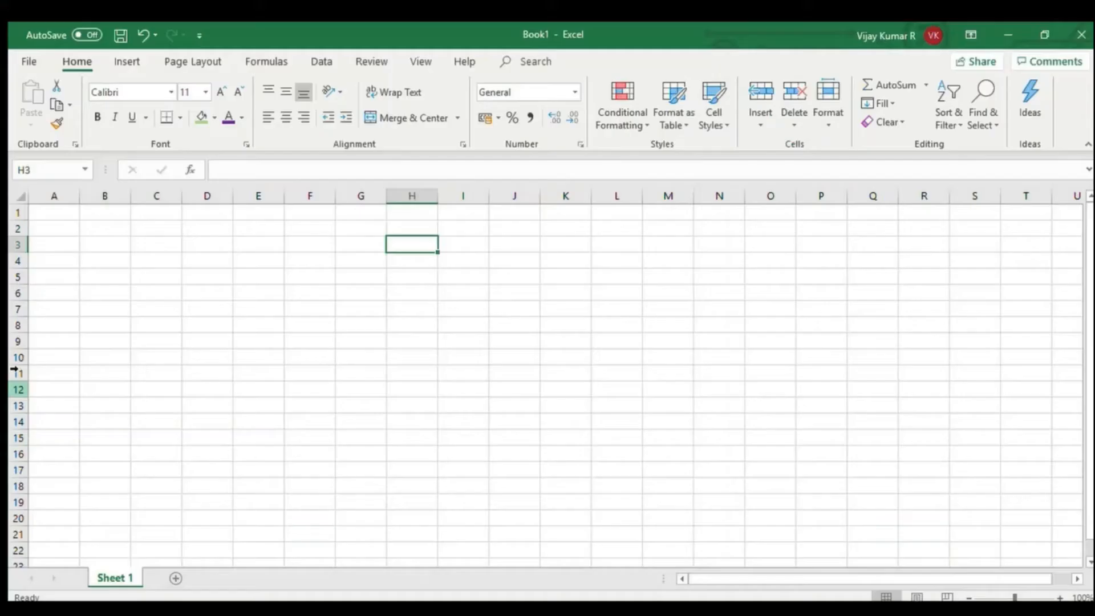
Enter the column headings SL in cell A1 and Name in cell B1.
click(57, 211)
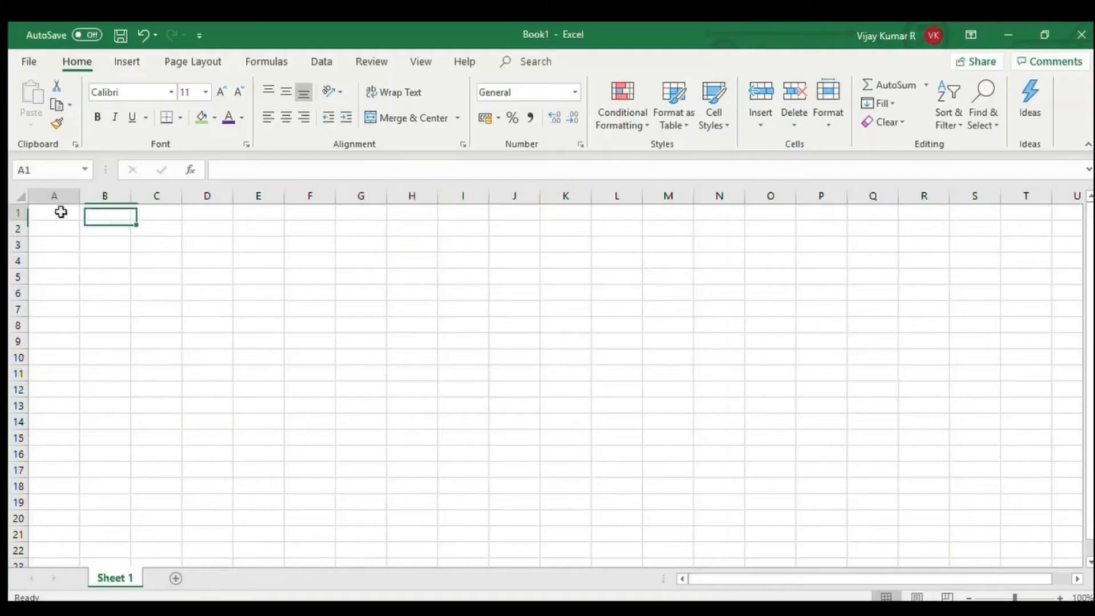
text(SL)
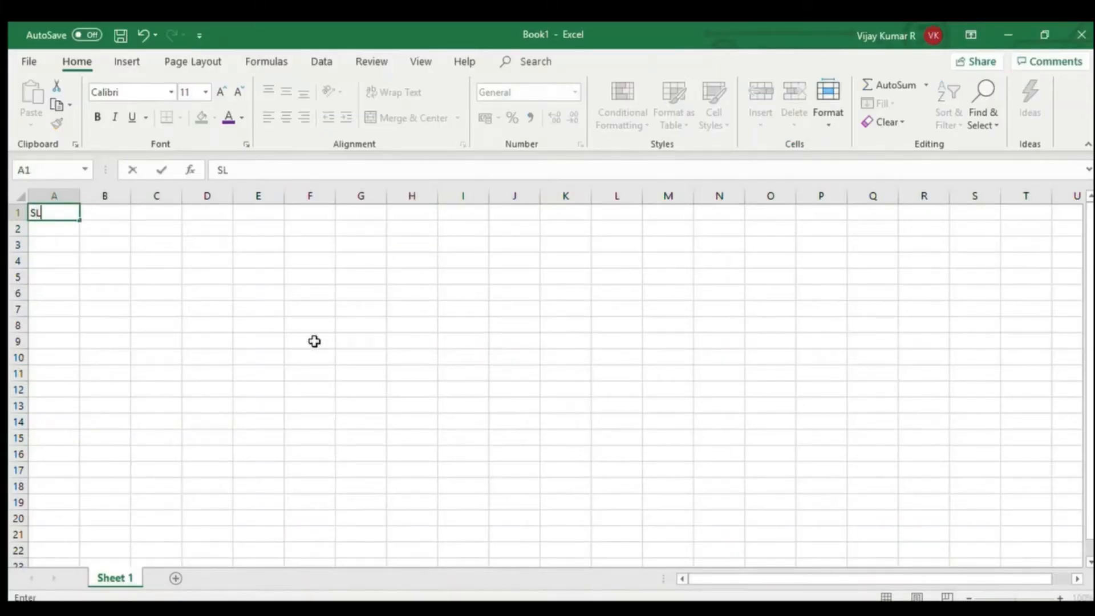
key(Tab)
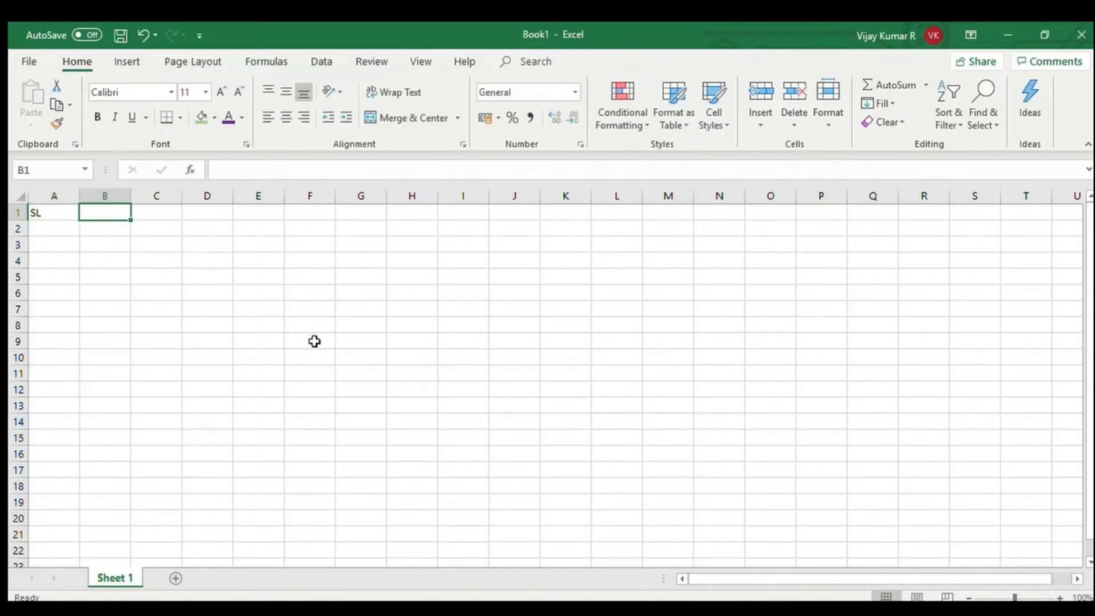
text(Name)
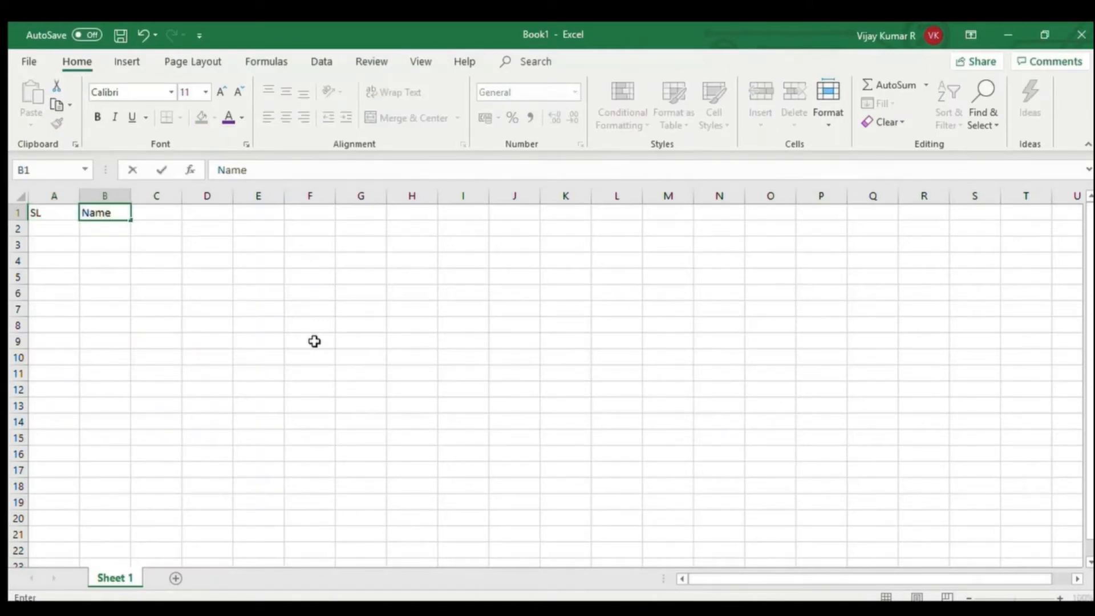
key(Tab)
Enter the month headings Jan, Feb, March and April in cells C1 to F1.
text(J)
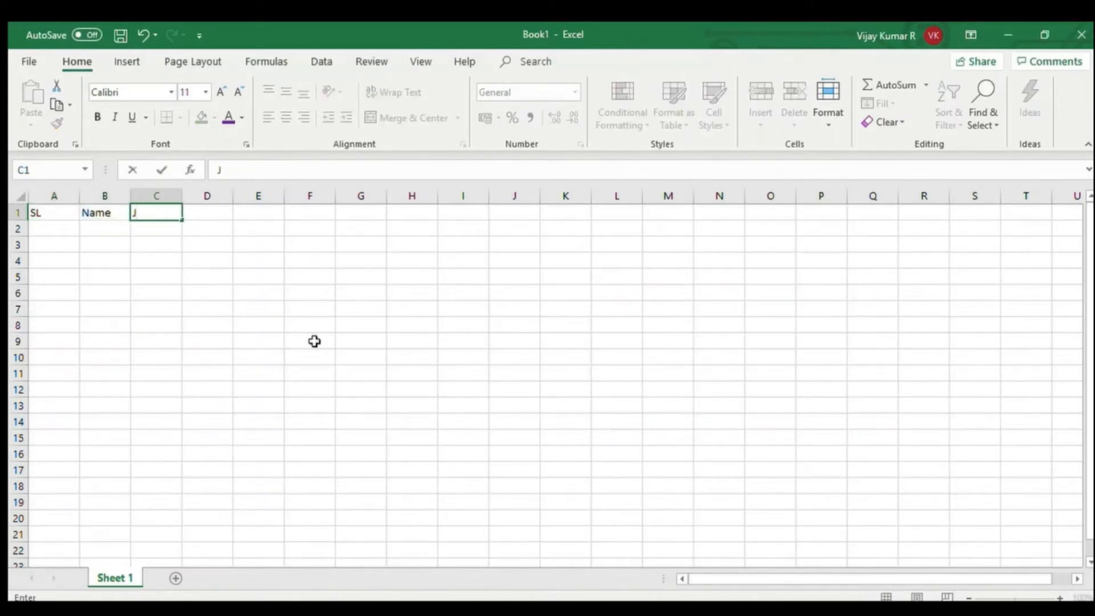
text(an)
key(Tab)
text(Feb)
key(Tab)
text(M)
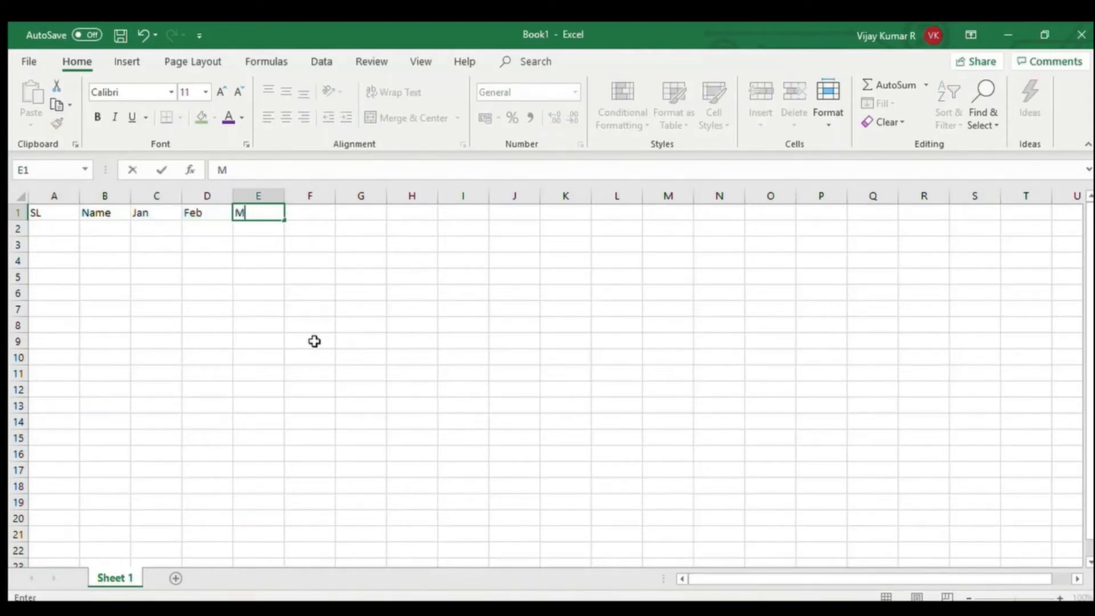
text(arch)
key(Tab)
text(Apr)
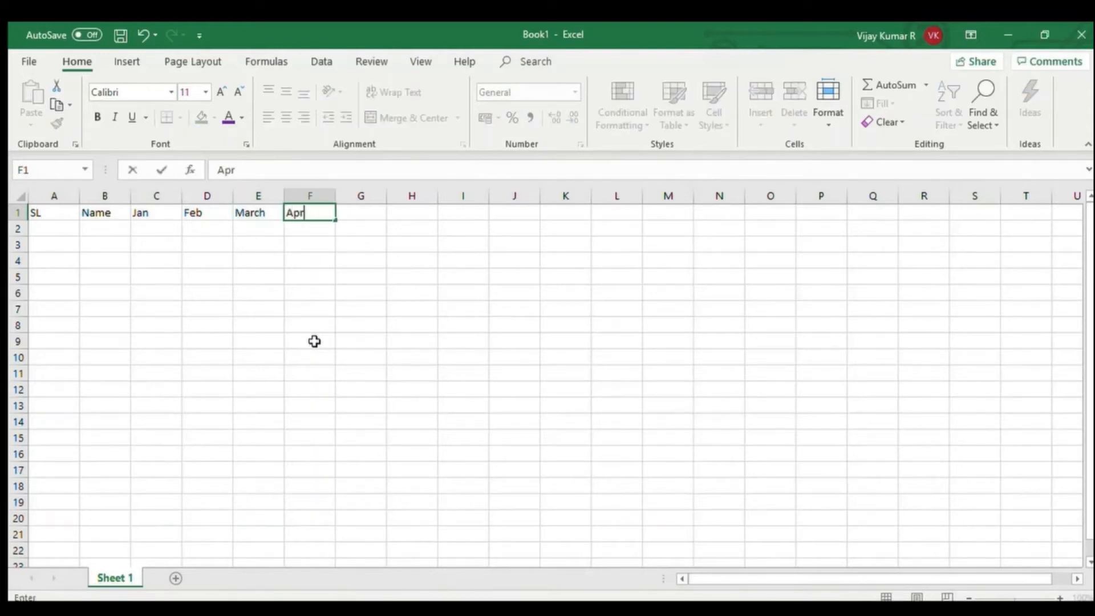
text(il)
key(Tab)
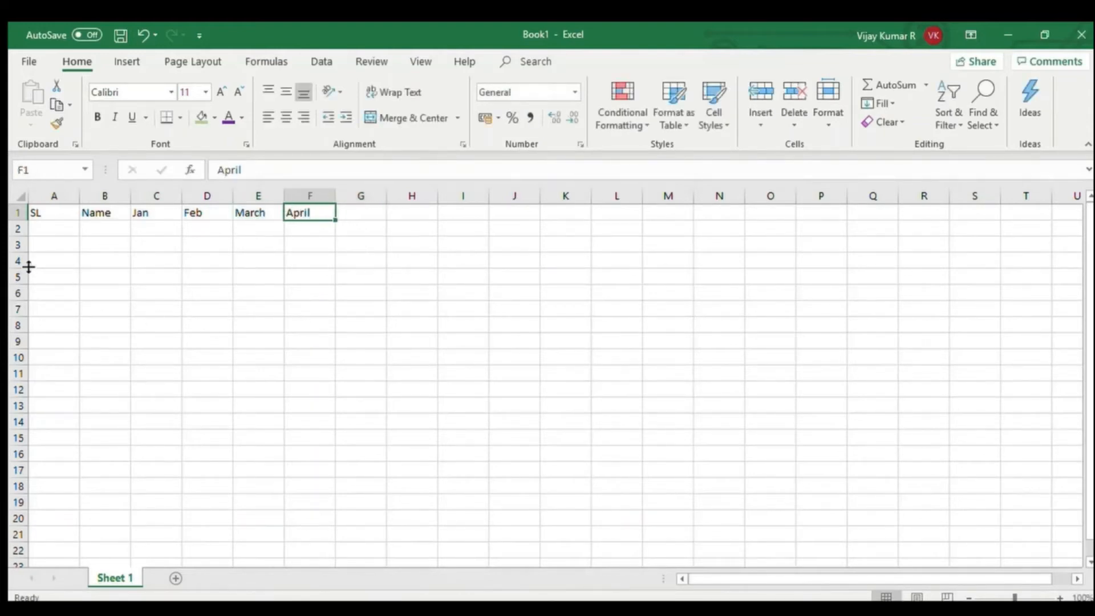
drag(51, 211, 317, 218)
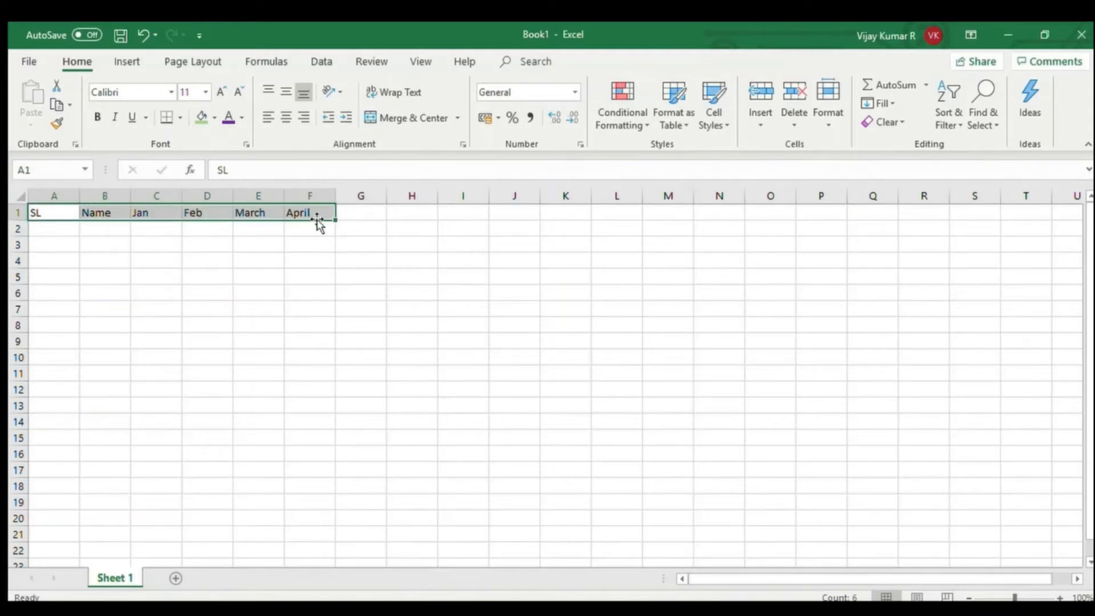
click(152, 304)
drag(54, 213, 300, 212)
drag(43, 208, 53, 408)
Enter the serial numbers 1, 2, 3 and 4 in cells A2 to A5 under the SL heading.
click(58, 229)
text(1)
key(Return)
text(2)
key(Return)
text(3)
key(Return)
text(4)
key(Tab)
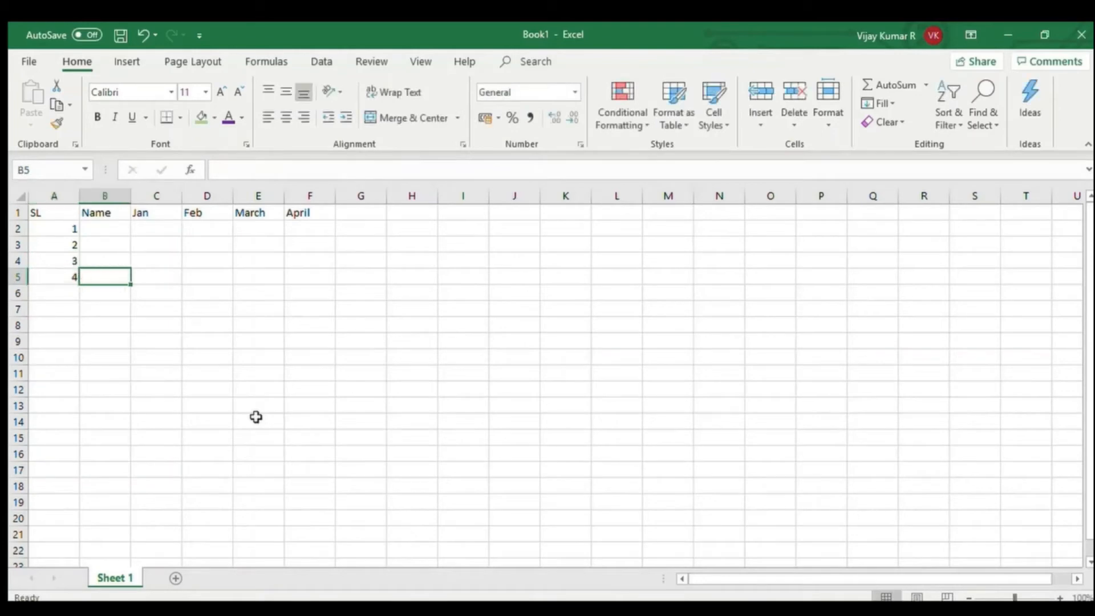
Extend the serial number series from A2:A5 down to 10 in cell A11.
click(52, 229)
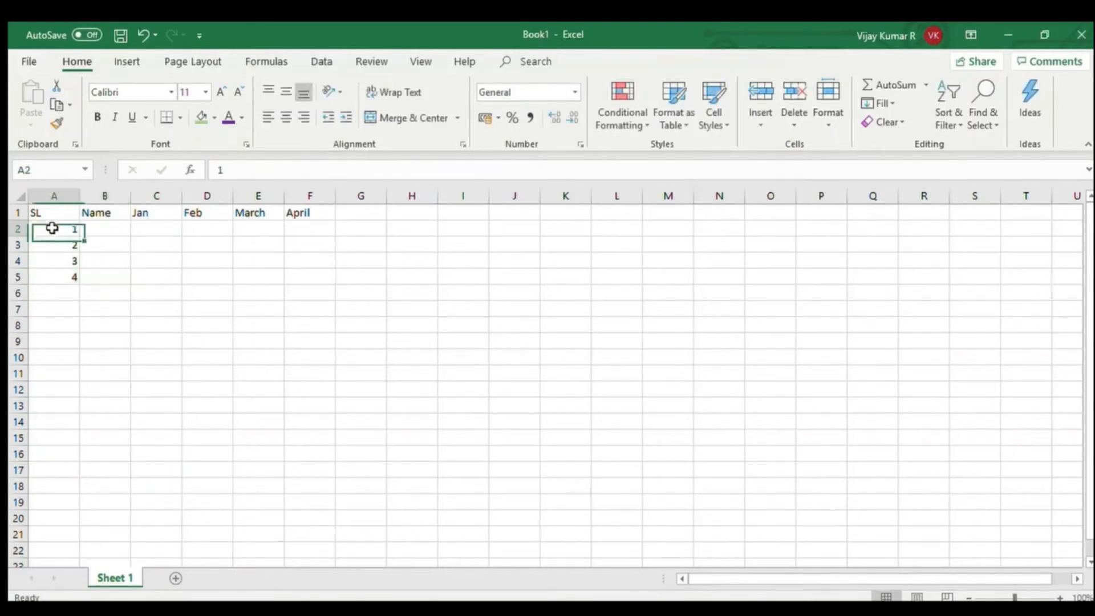
drag(52, 228, 85, 276)
drag(63, 224, 80, 379)
click(153, 318)
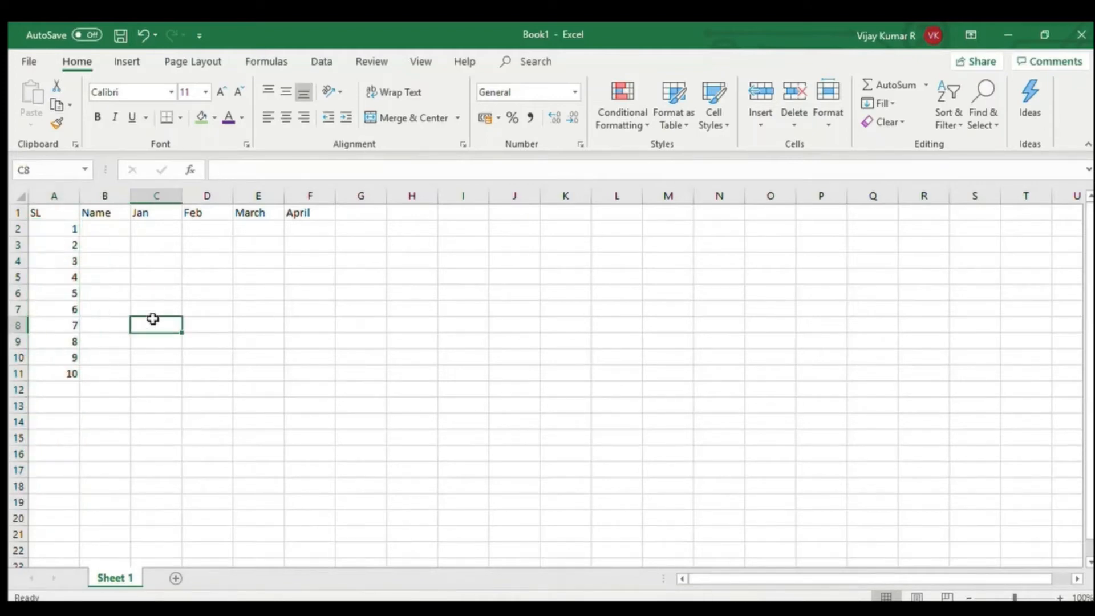
drag(61, 228, 63, 372)
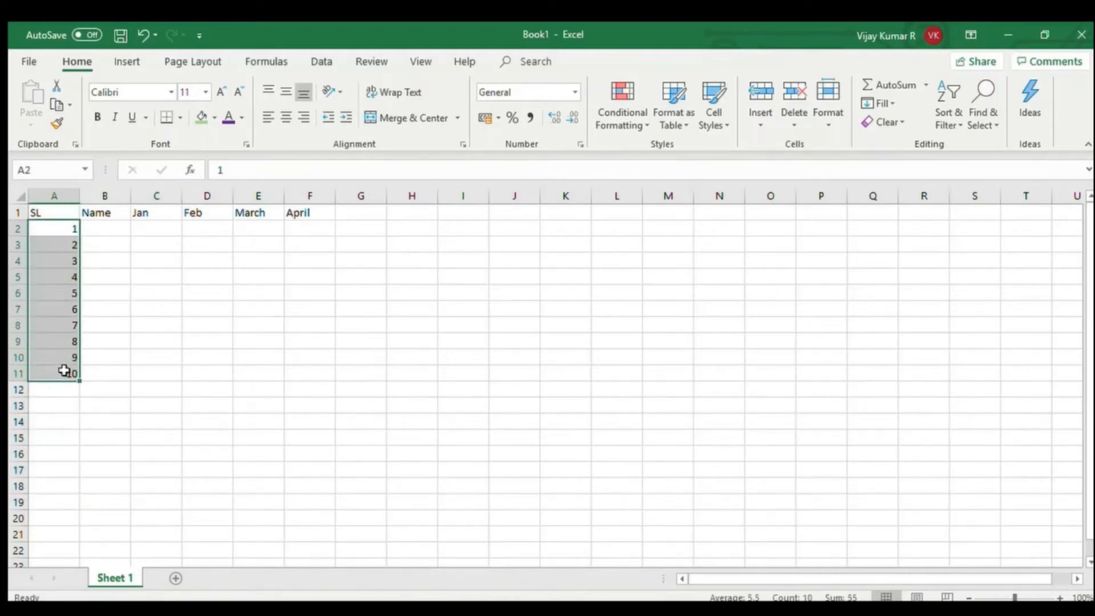
click(108, 213)
drag(112, 227, 116, 377)
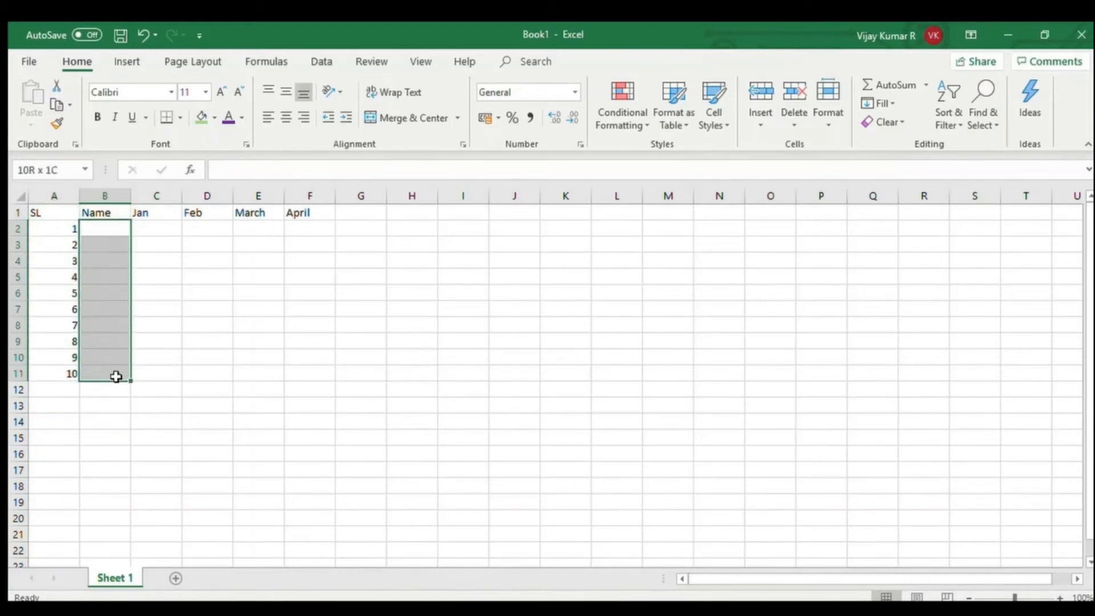
Enter the first four people's names in cells B2 to B5 under the Name heading.
click(101, 231)
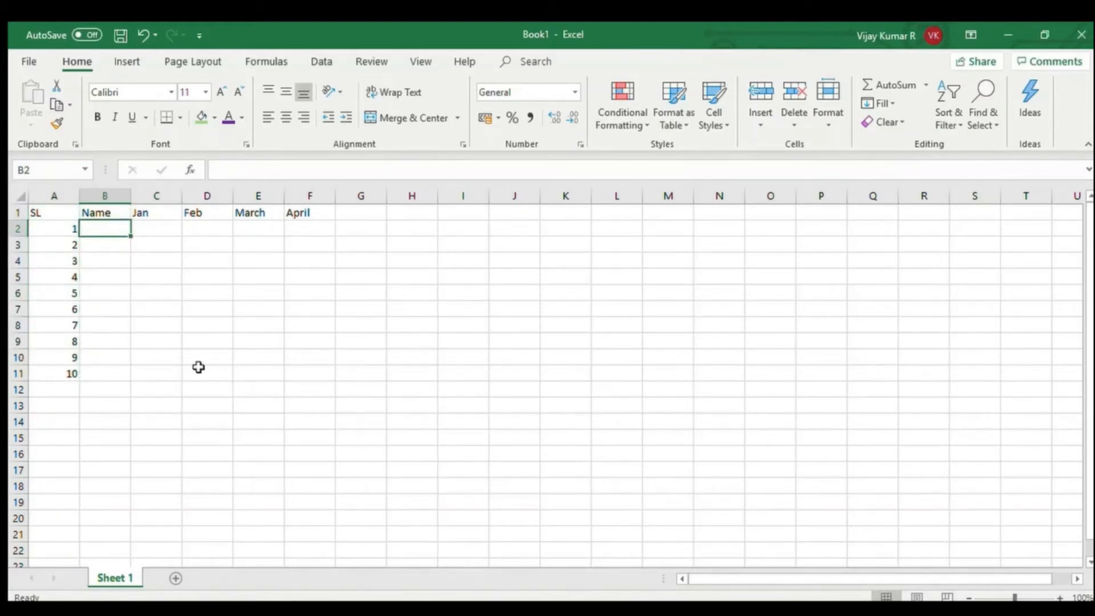
text(Vijay)
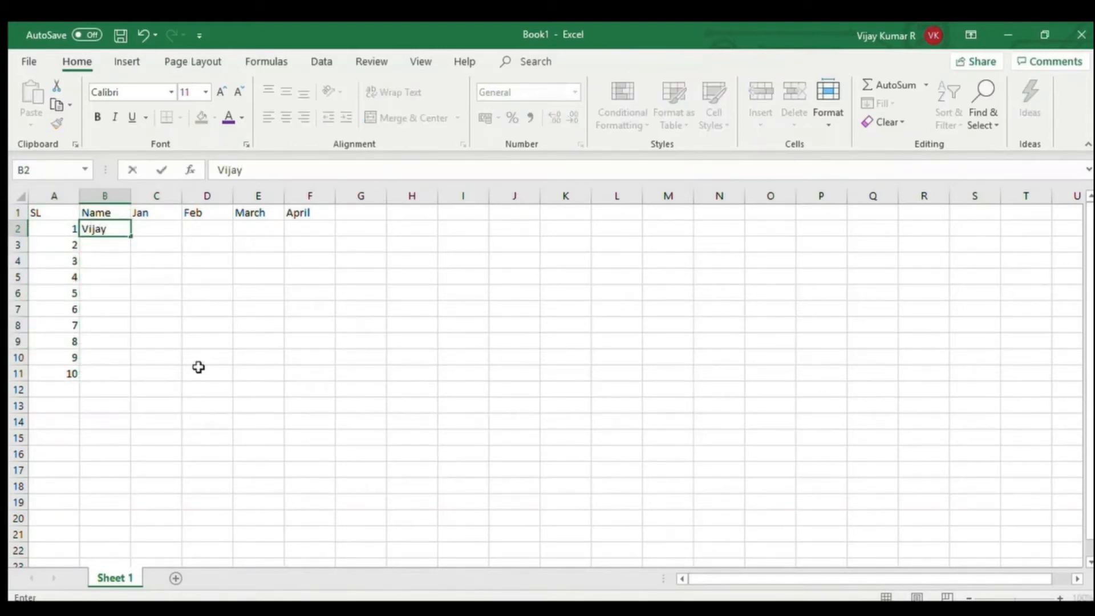
key(Return)
text(Alok)
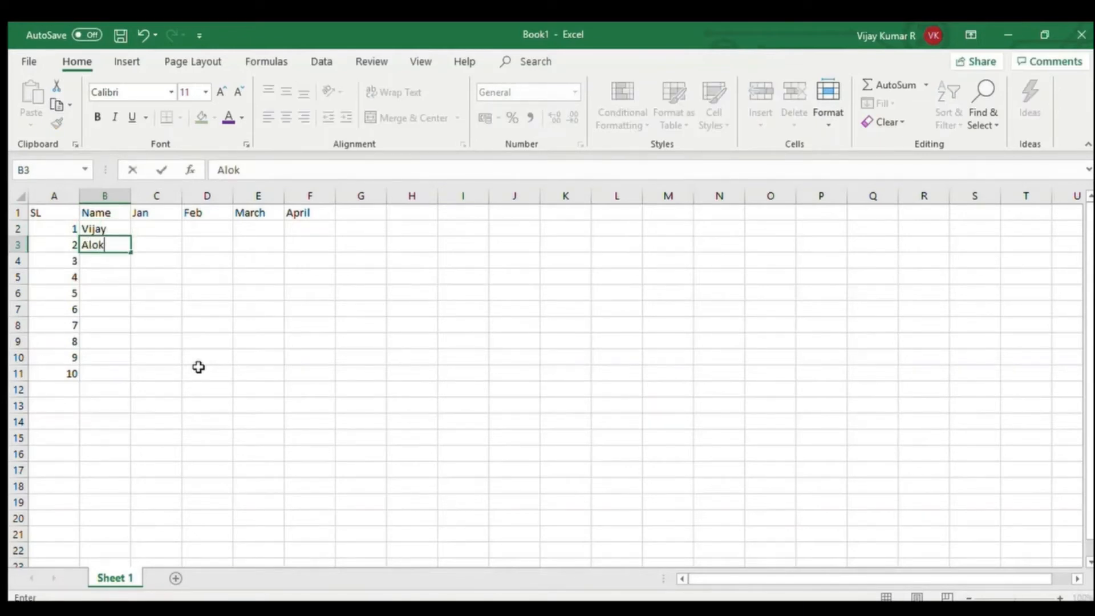
key(Return)
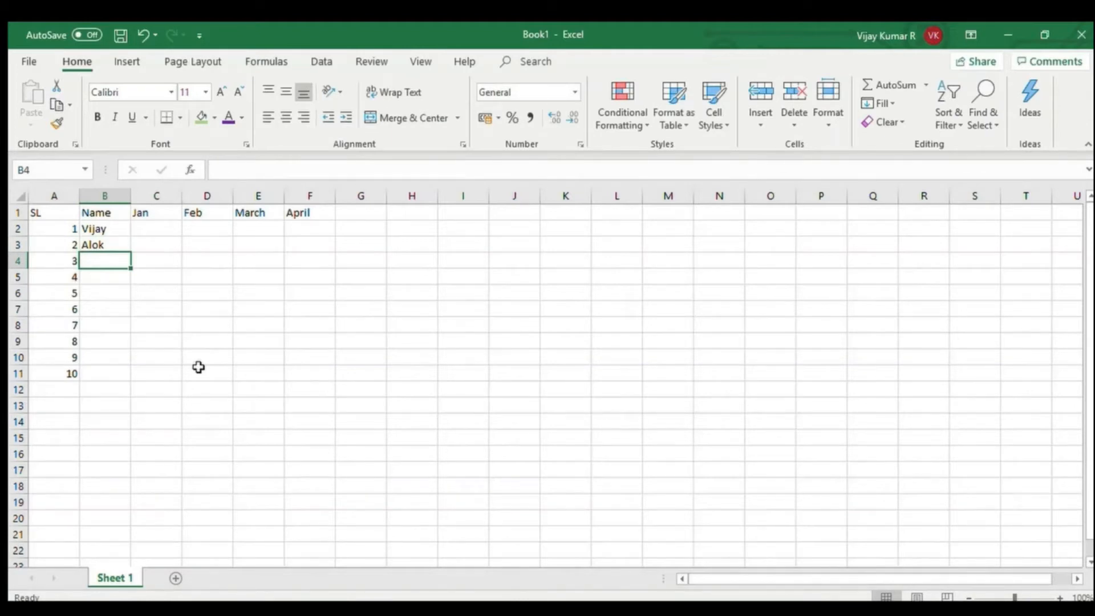
text(Vishnu)
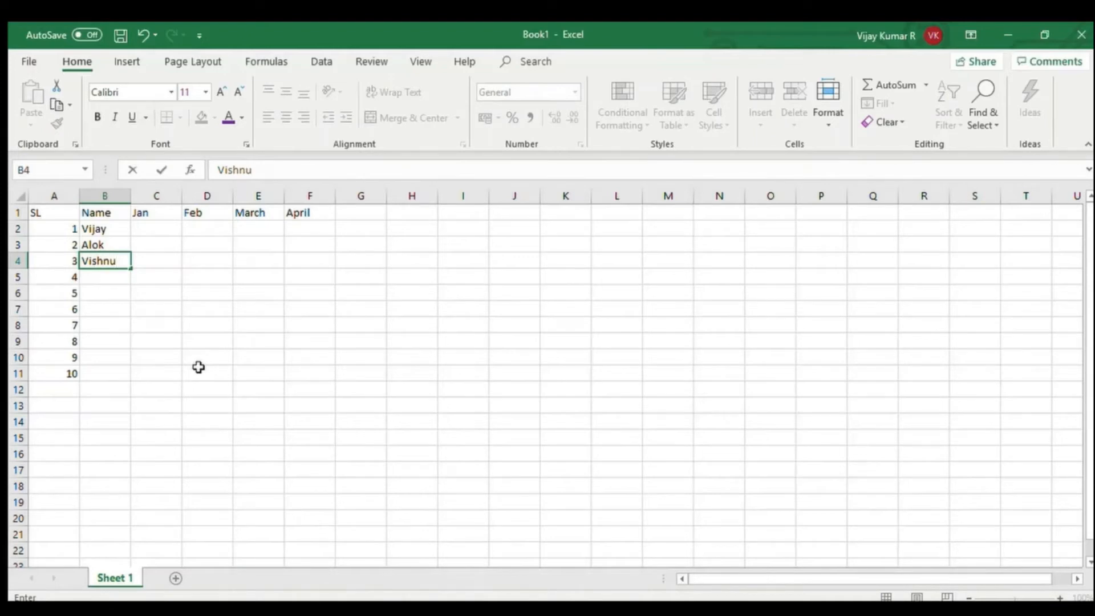
key(Return)
text(R)
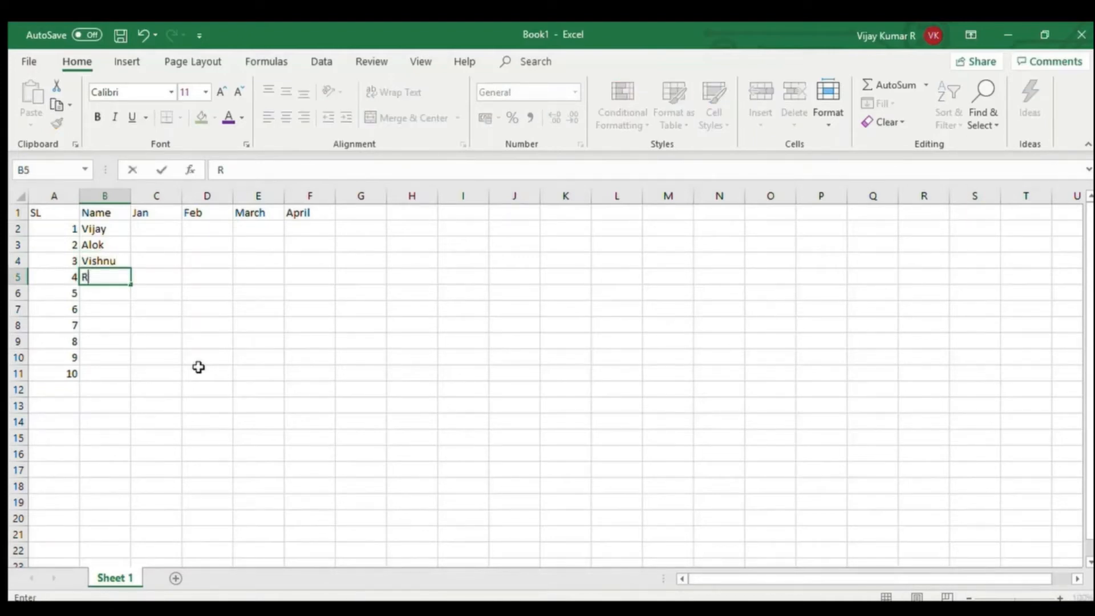
text(akesh)
key(Return)
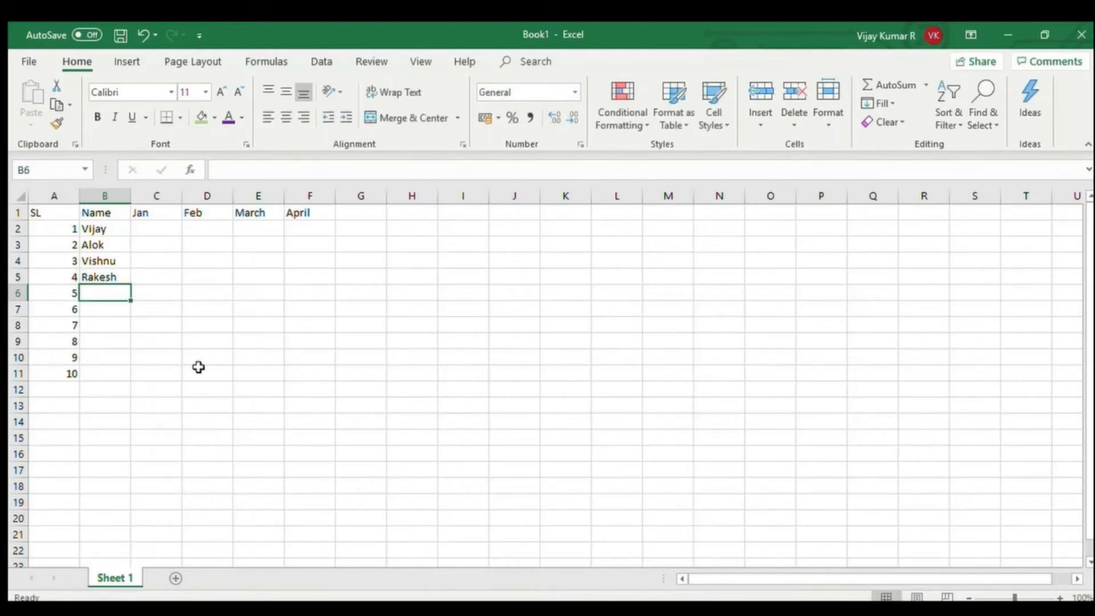
Enter the remaining six people's names in cells B6 to B11 for serial numbers 5 to 10.
text(Priyanka)
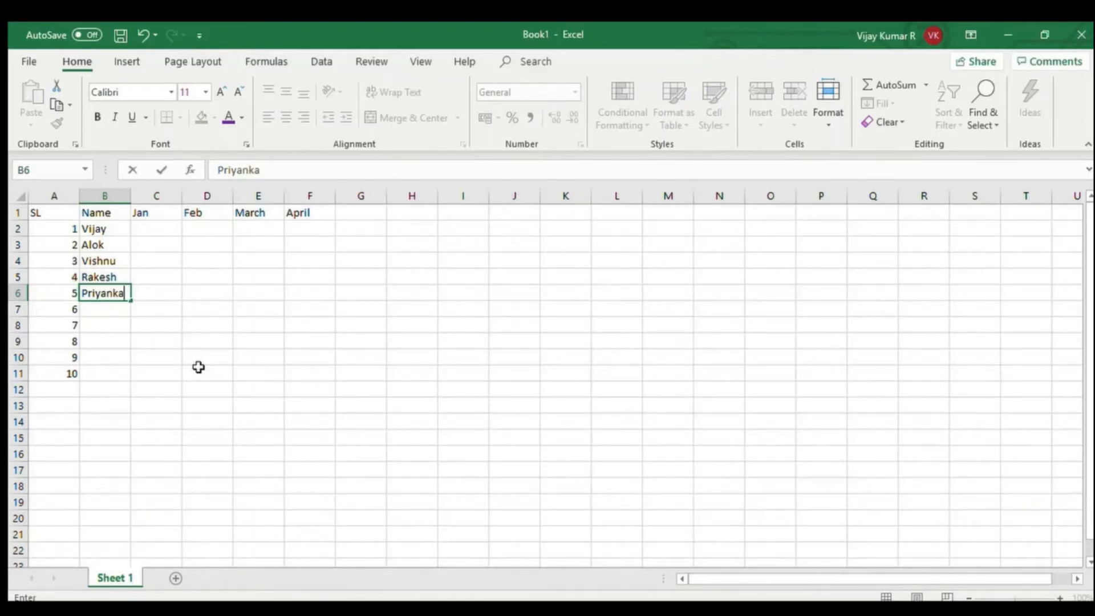
key(Return)
text(Akshay)
key(Return)
text(Naveen)
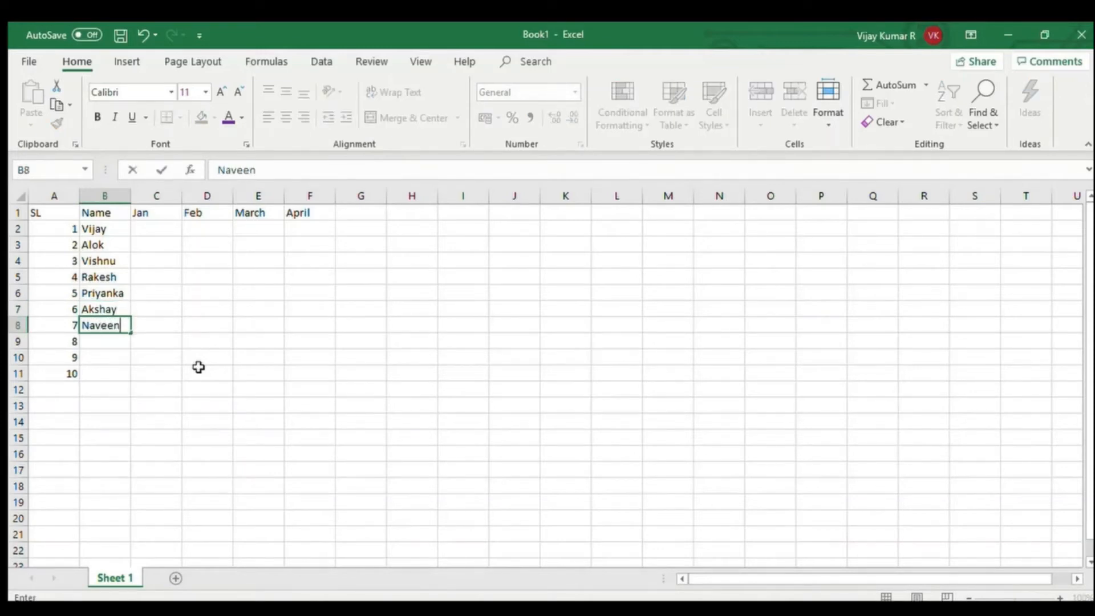
key(Return)
text(Charan)
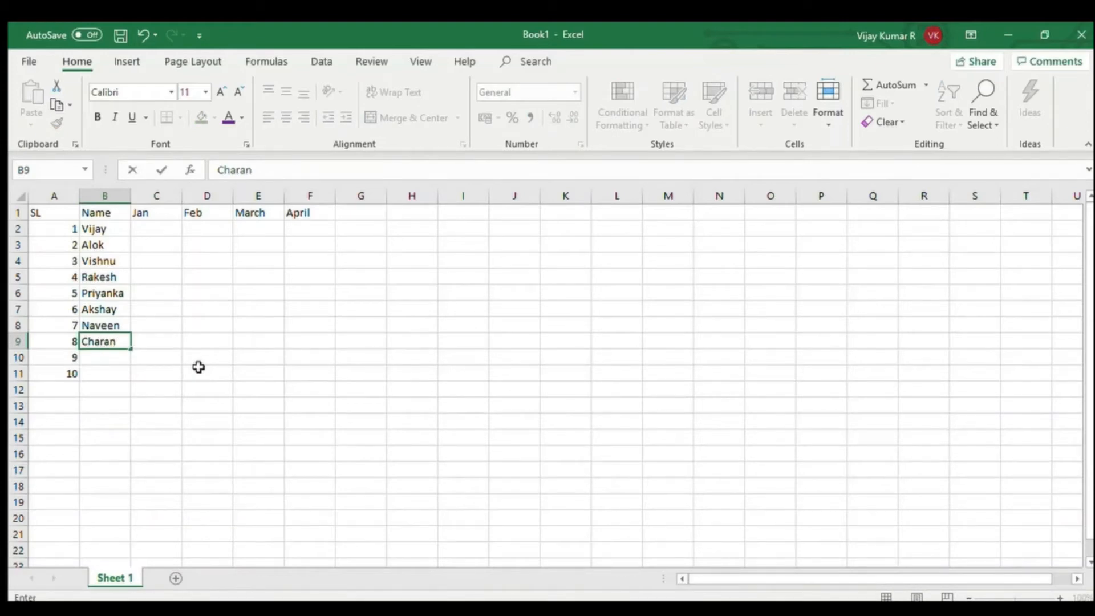
key(Return)
text(Shiv Shankar)
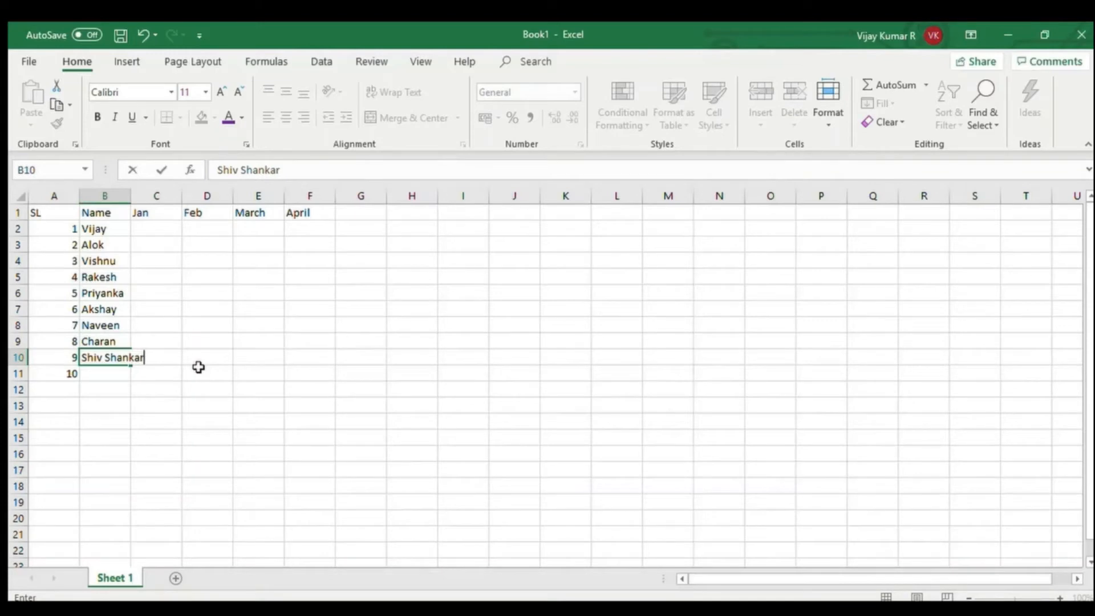
key(Return)
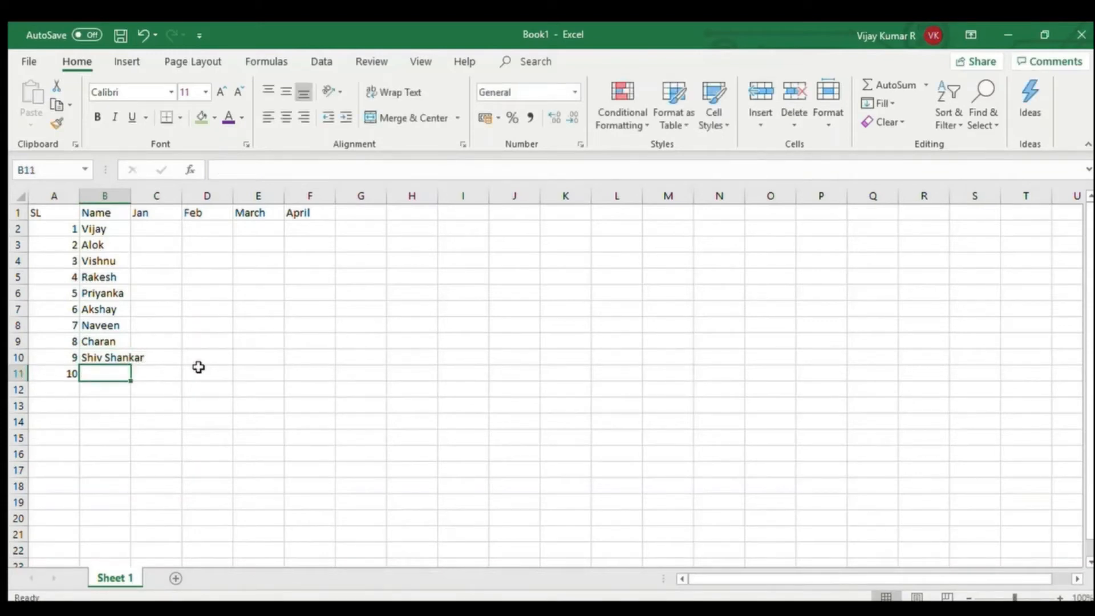
text(N)
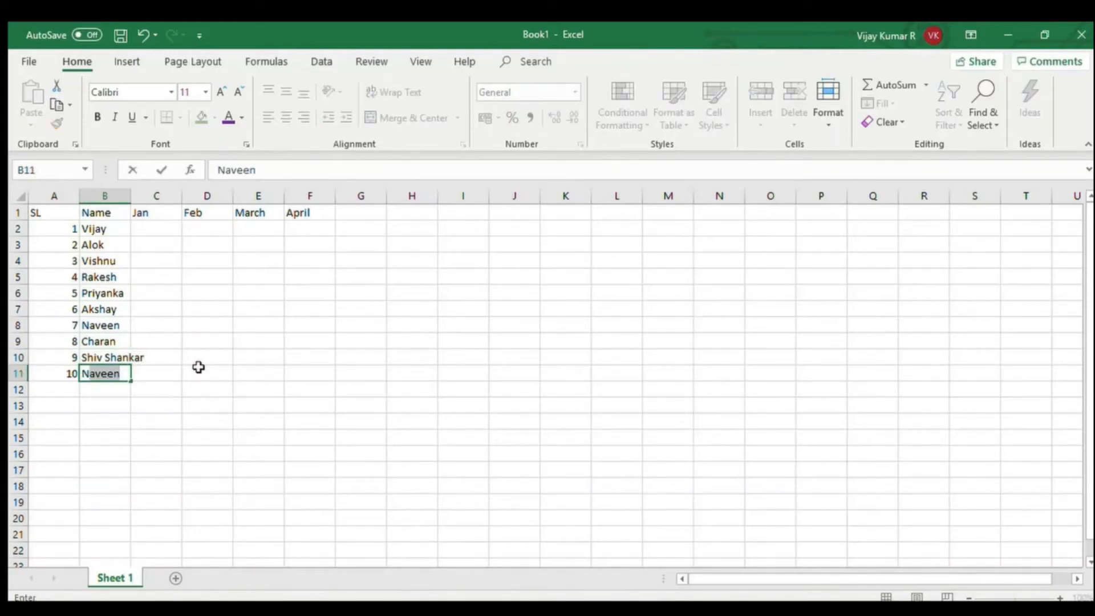
text(andan)
key(Tab)
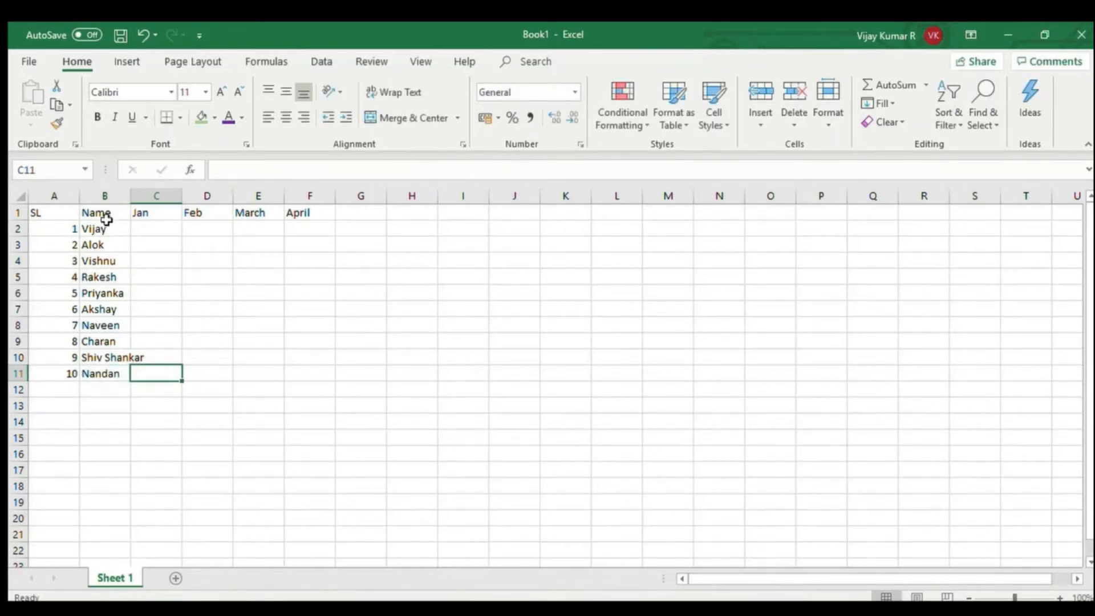
drag(46, 231, 62, 356)
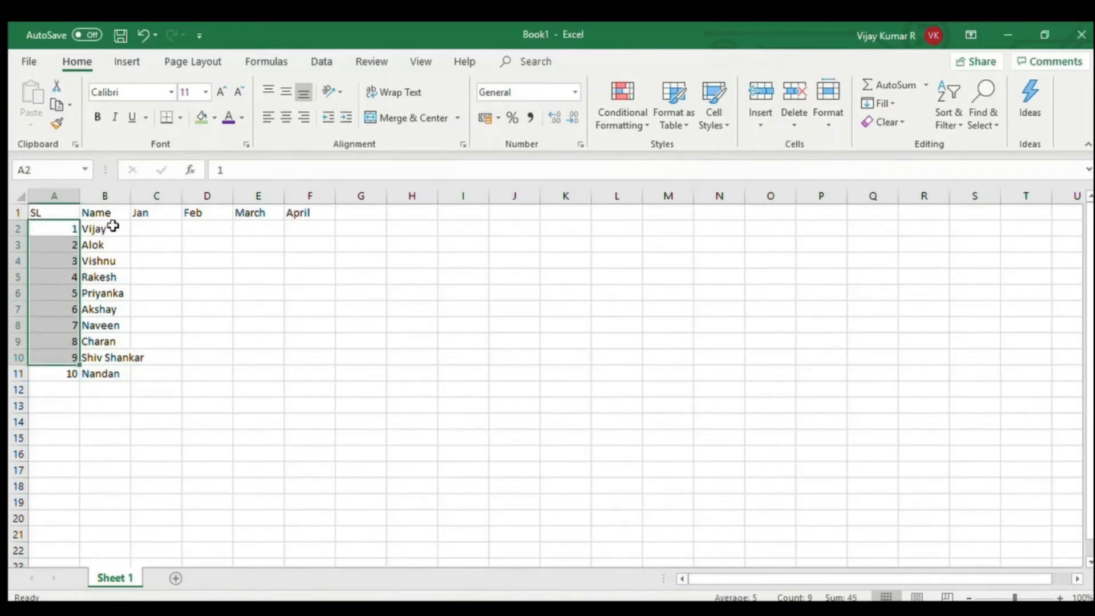
drag(113, 226, 110, 359)
click(149, 228)
click(156, 197)
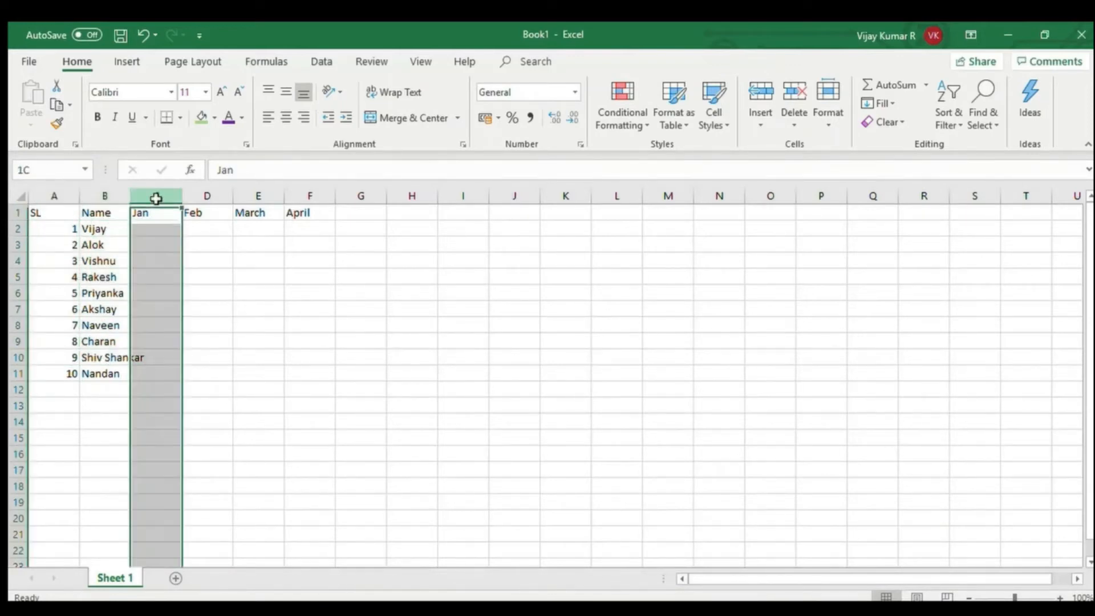
click(154, 227)
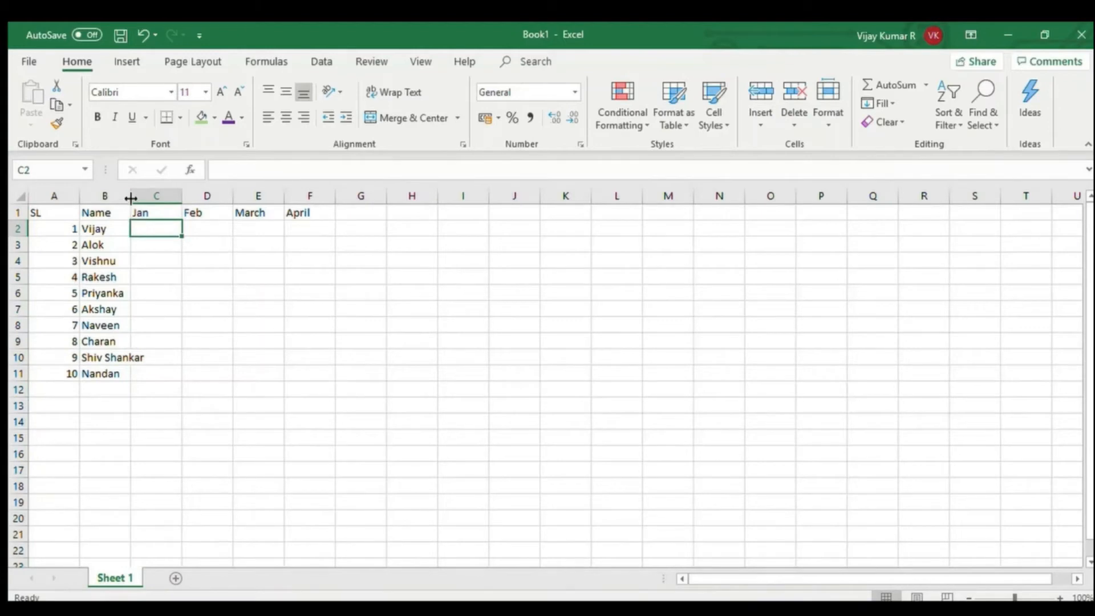
Auto-fit the width of column B to its longest name.
double_click(131, 198)
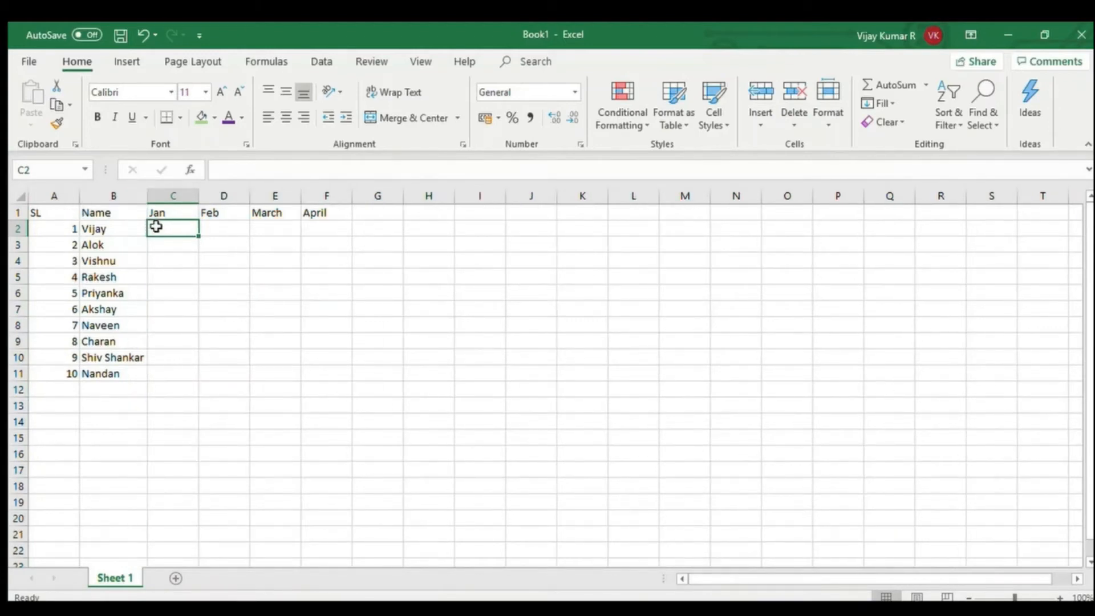
click(166, 245)
click(169, 258)
Enter the first person's monthly amounts 1500, 1550, 1600 and 1400 in cells C2 to F2.
click(171, 232)
text(!)
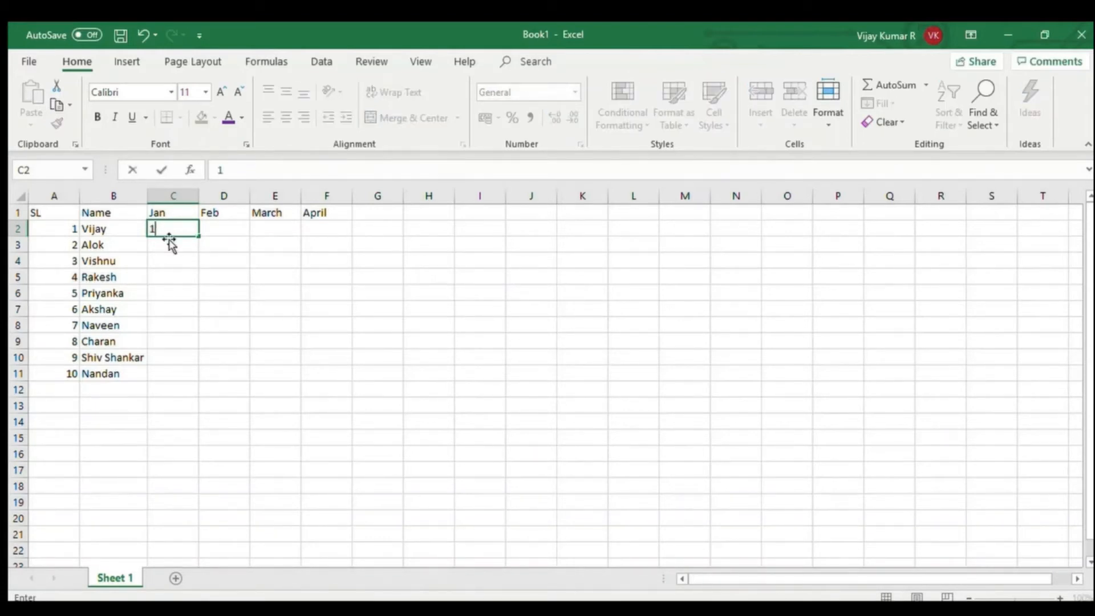
key(Tab)
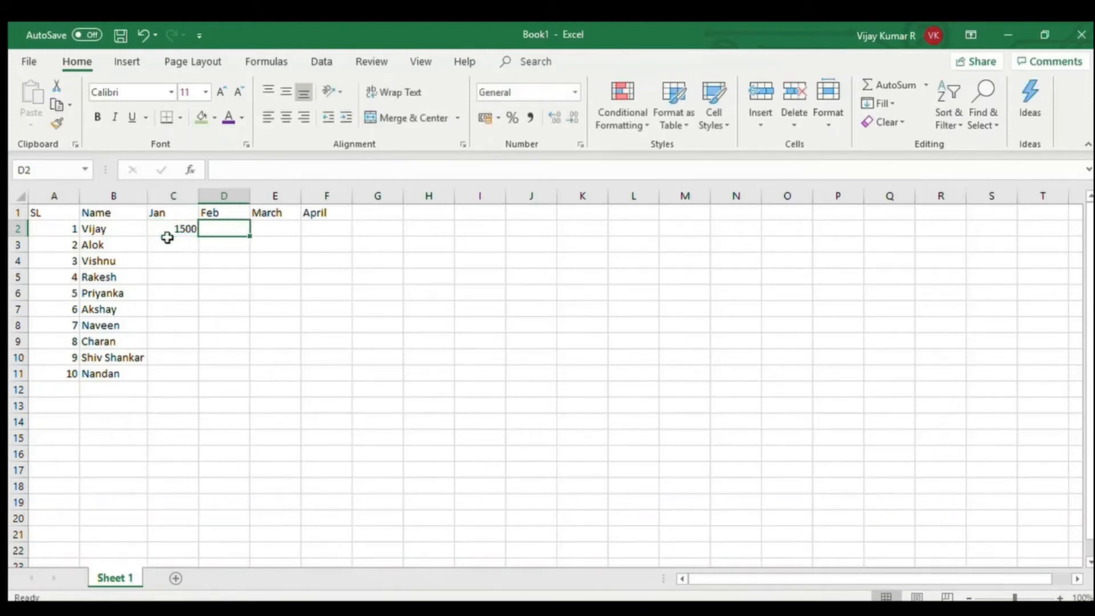
text(1550)
key(Tab)
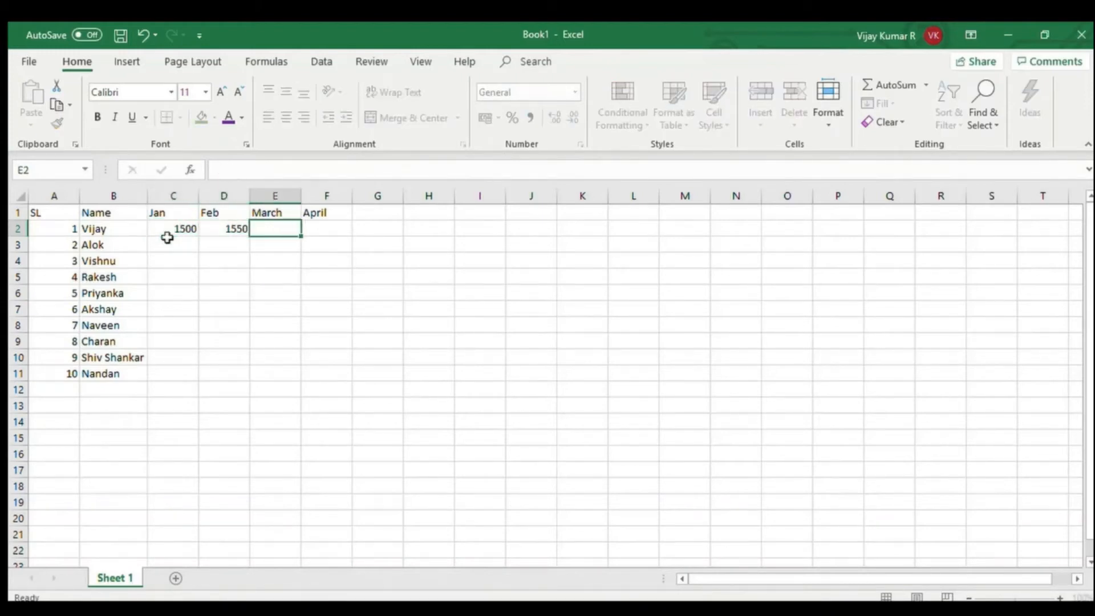
text(1600)
key(Tab)
text(1)
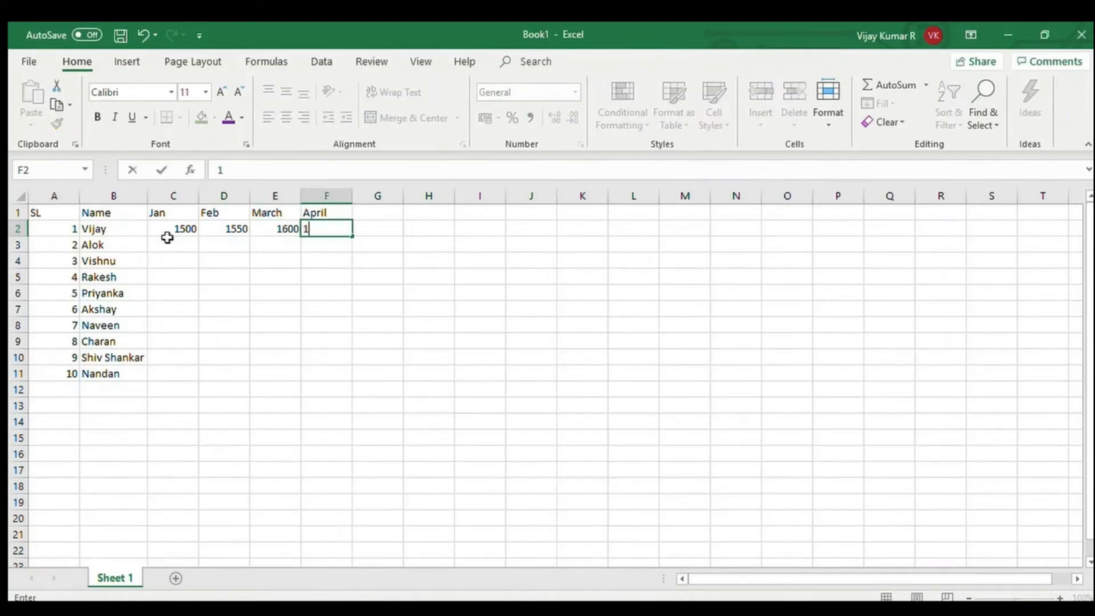
text(400)
key(Tab)
key(Left)
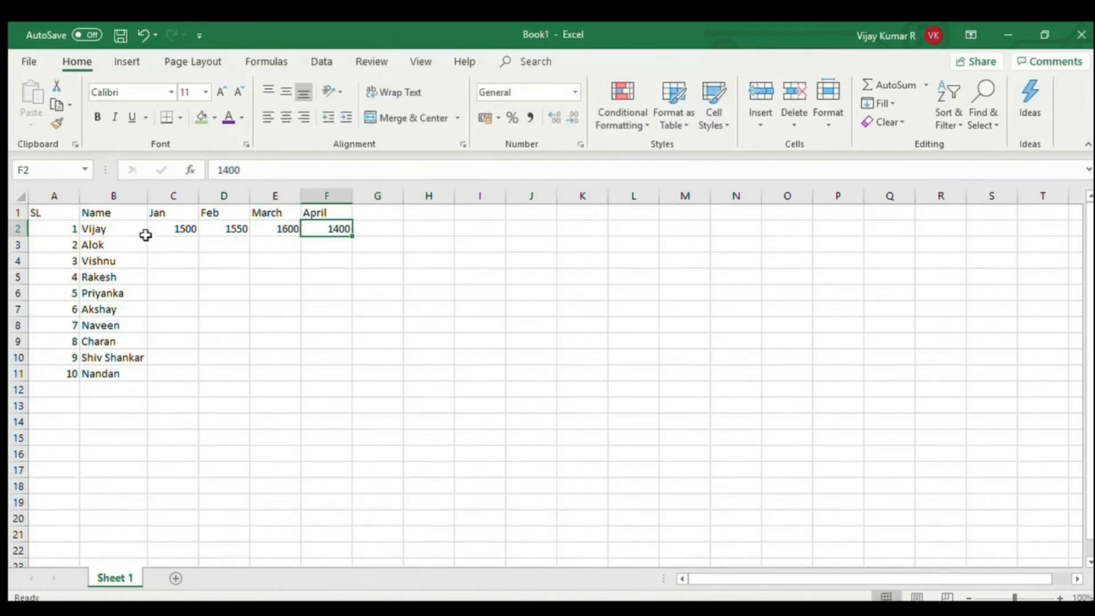
Enter the second person's monthly amounts 1000, 1400, 1200 and 1210 in cells C3 to F3.
click(179, 244)
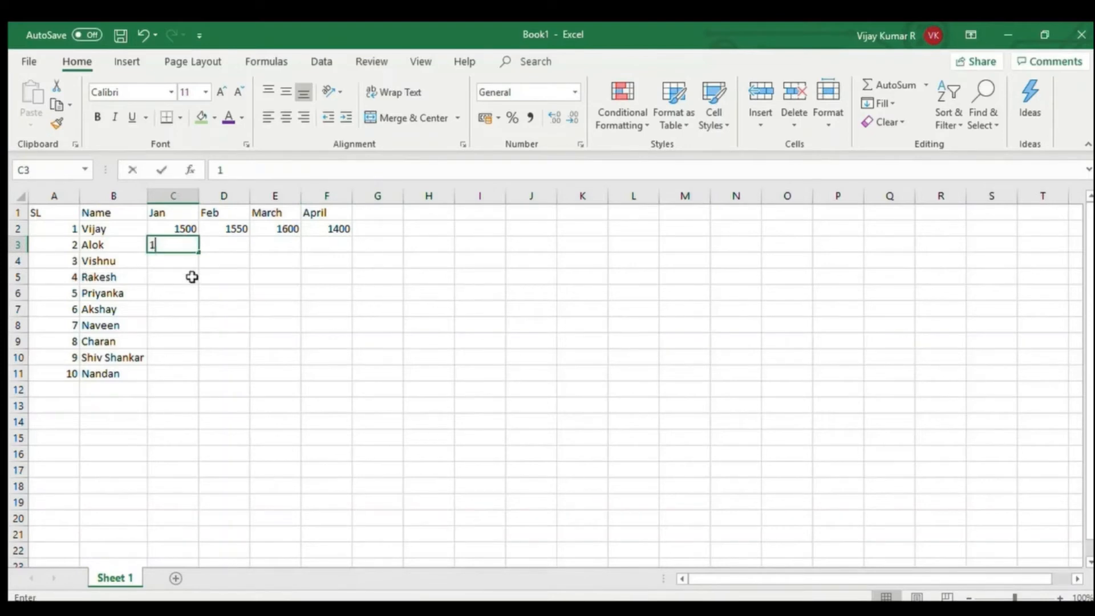
text(1000)
key(Tab)
text(1)
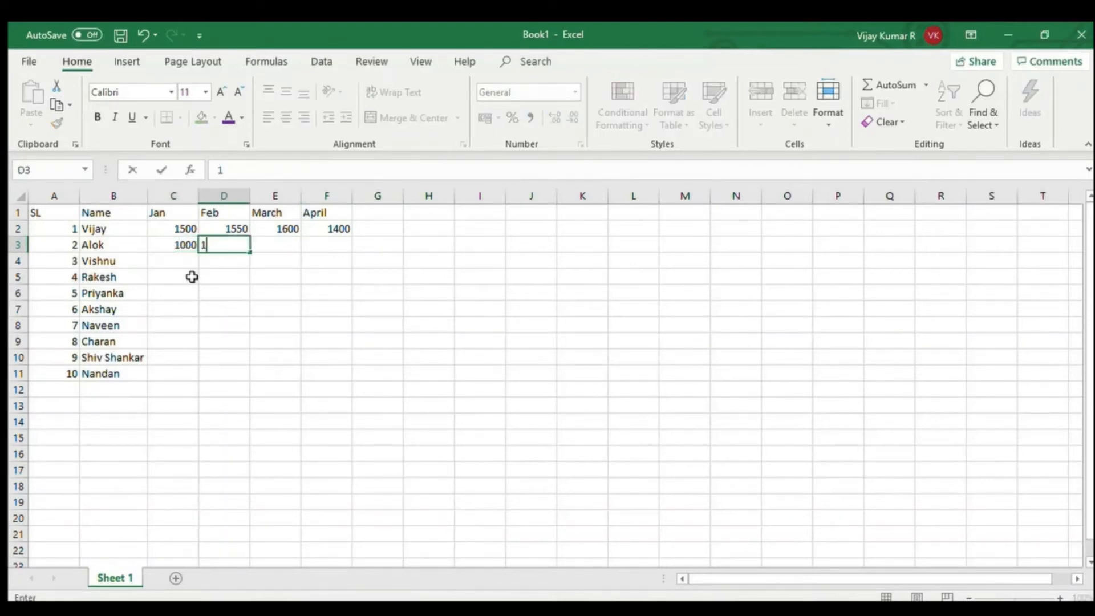
key(Tab)
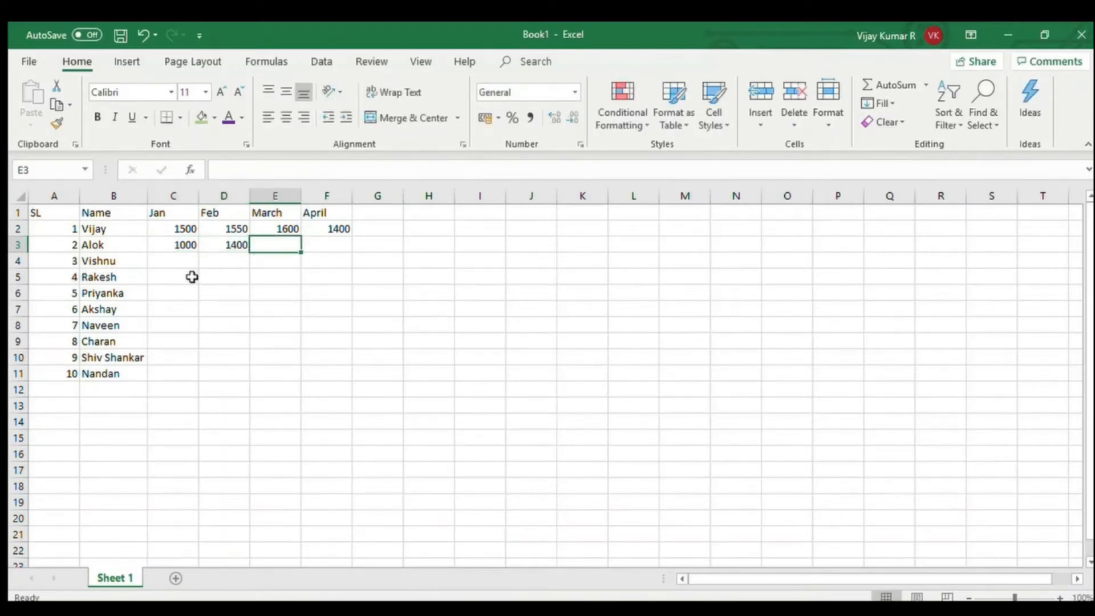
text(120p)
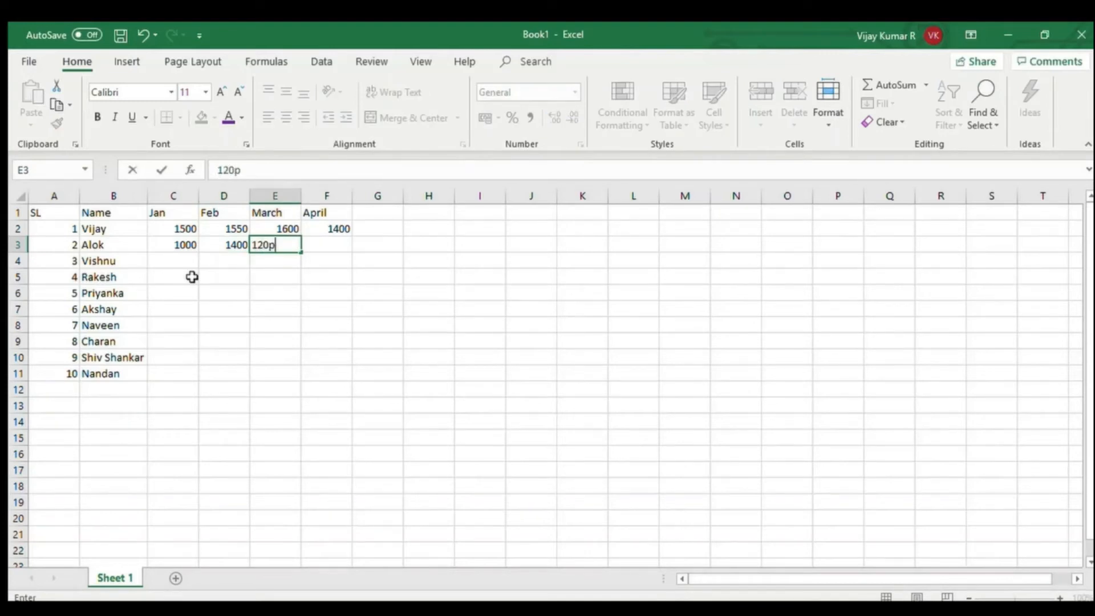
key(BackSpace)
key(BackSpace)
text(0)
key(Tab)
text(1210)
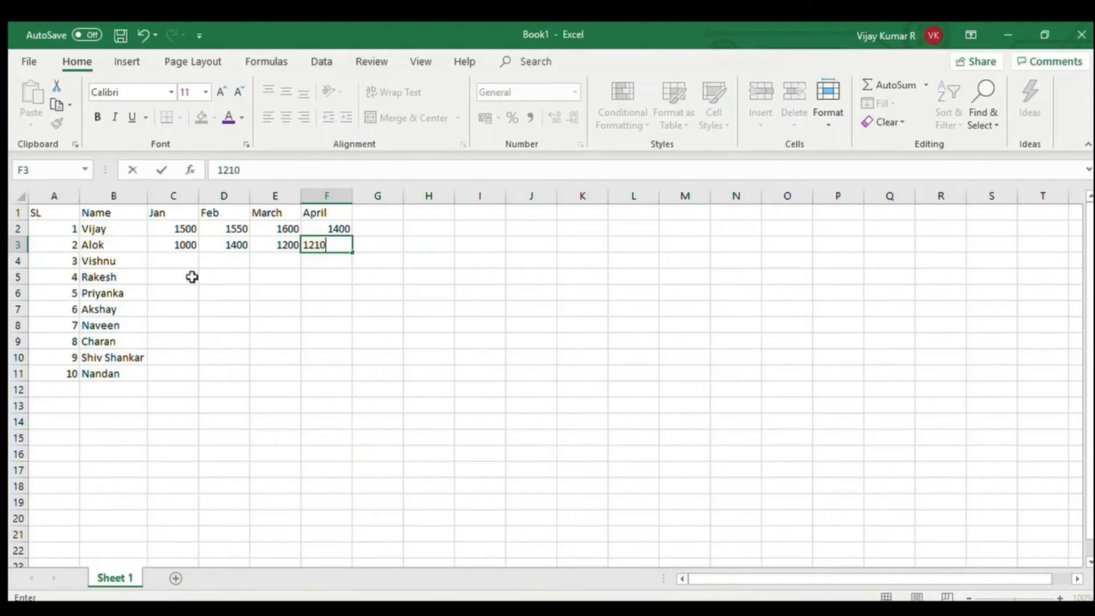
key(Return)
Enter the third person's monthly amounts 1200, 1300, 1400 and 1250 in cells C4 to F4.
key(Left)
key(Left)
key(Left)
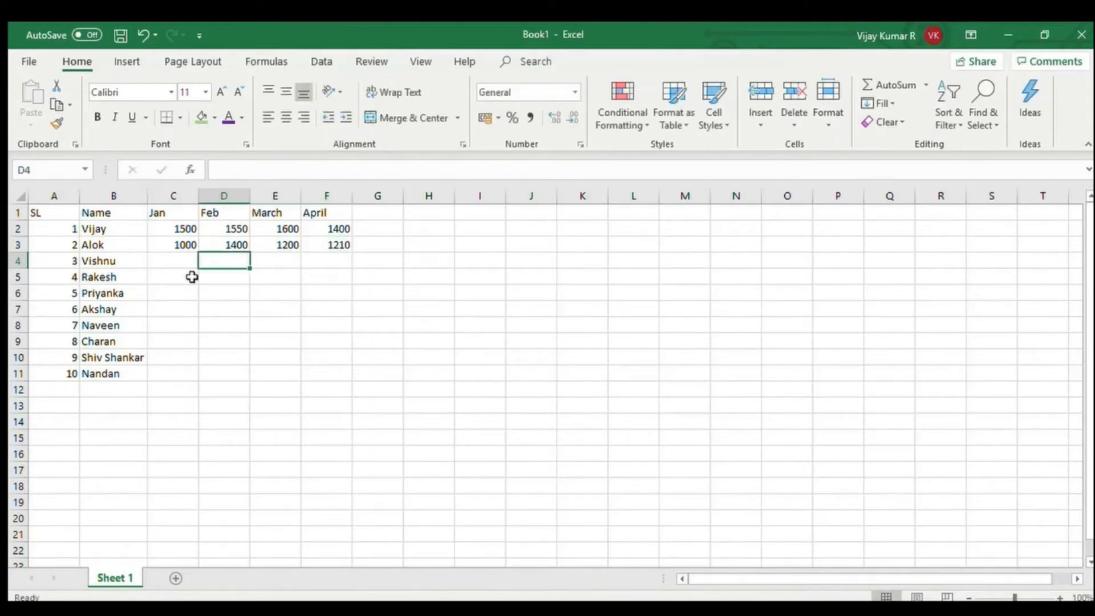
text(1200)
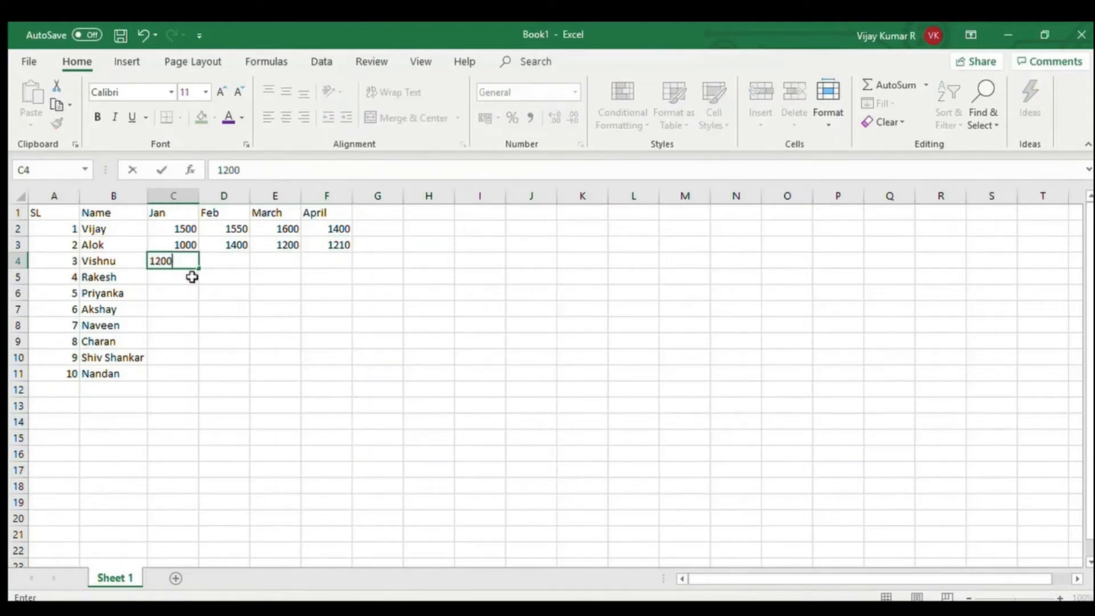
key(Tab)
text(1300)
key(Tab)
text(1400)
key(Tab)
text(1)
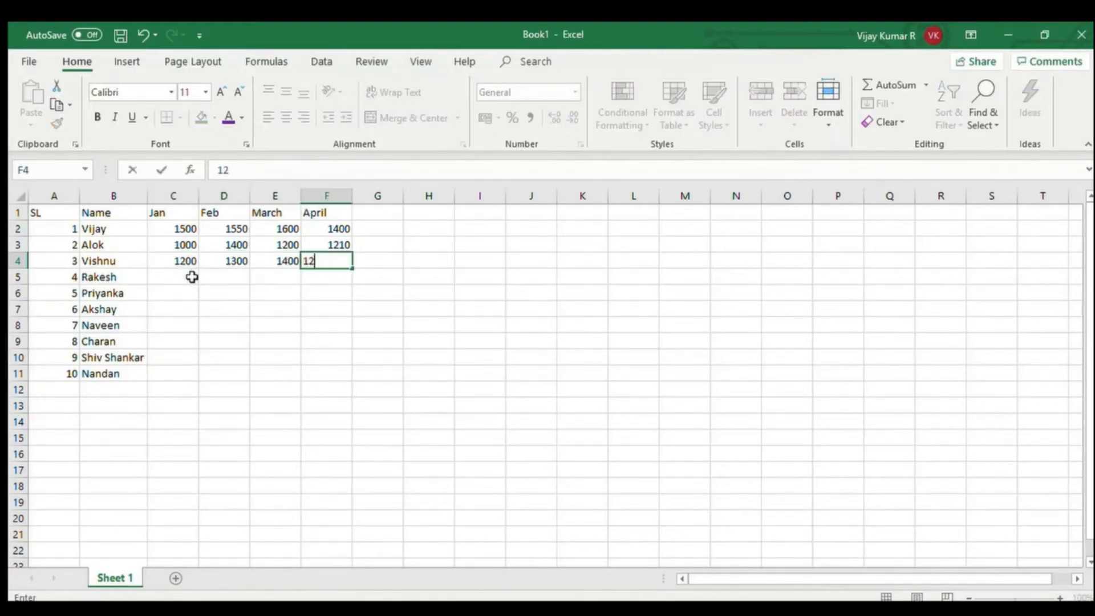
text(250)
key(Down)
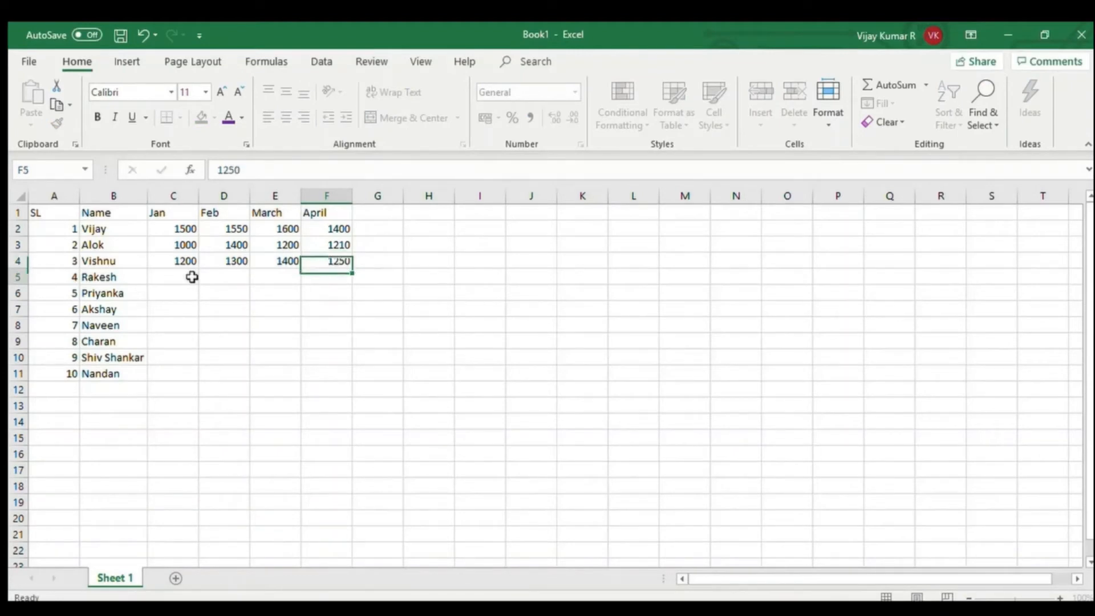
Enter the fourth person's monthly amounts 1300, 1200, 1150 and 1250 in cells C5 to F5.
key(Left)
key(Left)
key(Left)
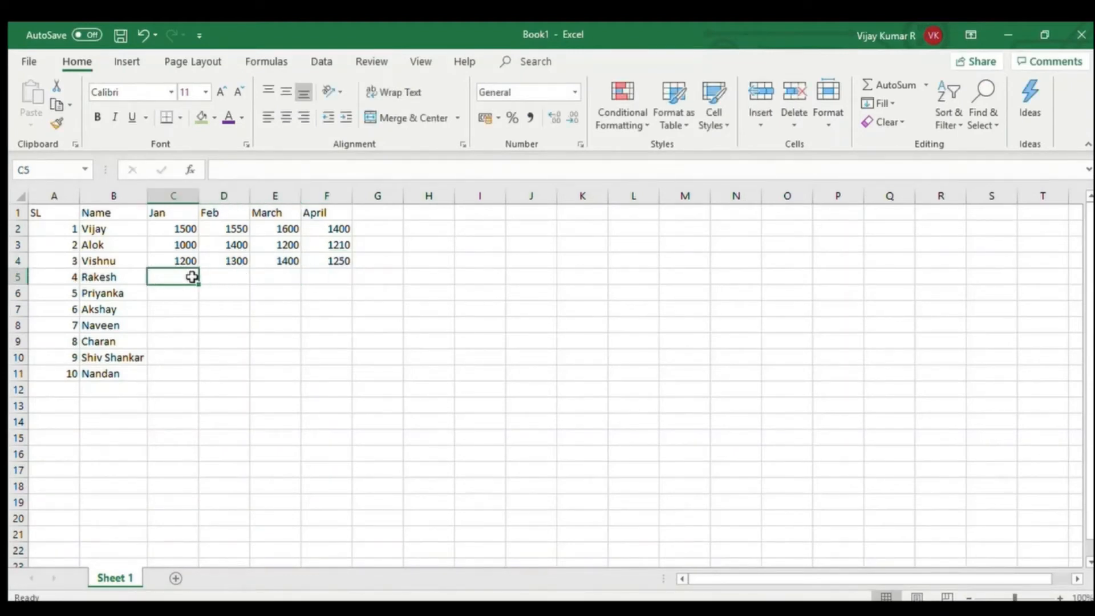
text(1300)
key(Tab)
text(1200)
key(Tab)
text(11)
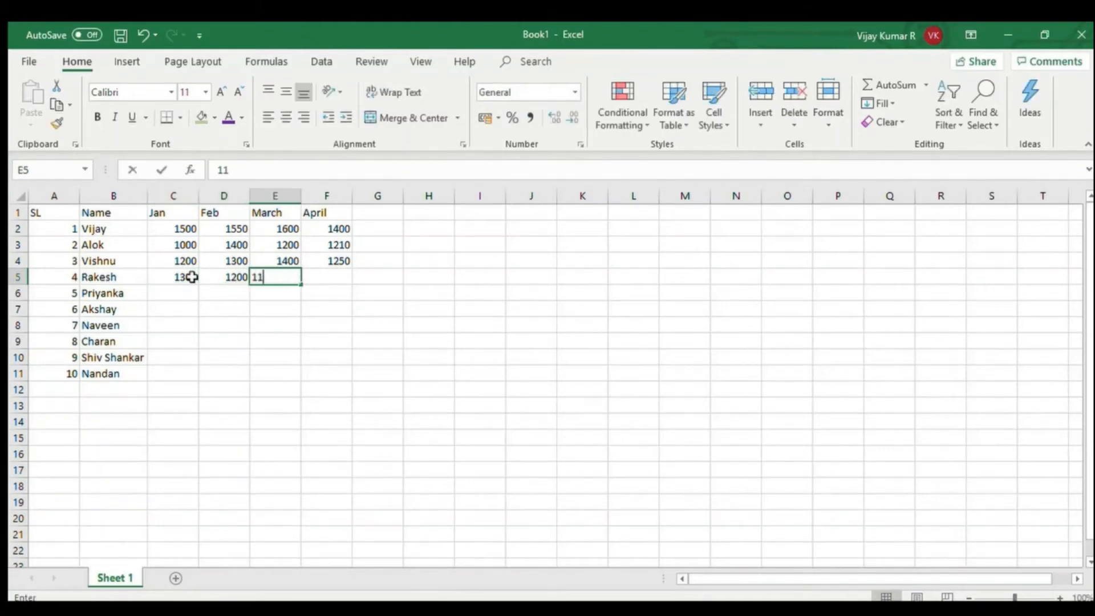
text(50)
key(Tab)
text(12)
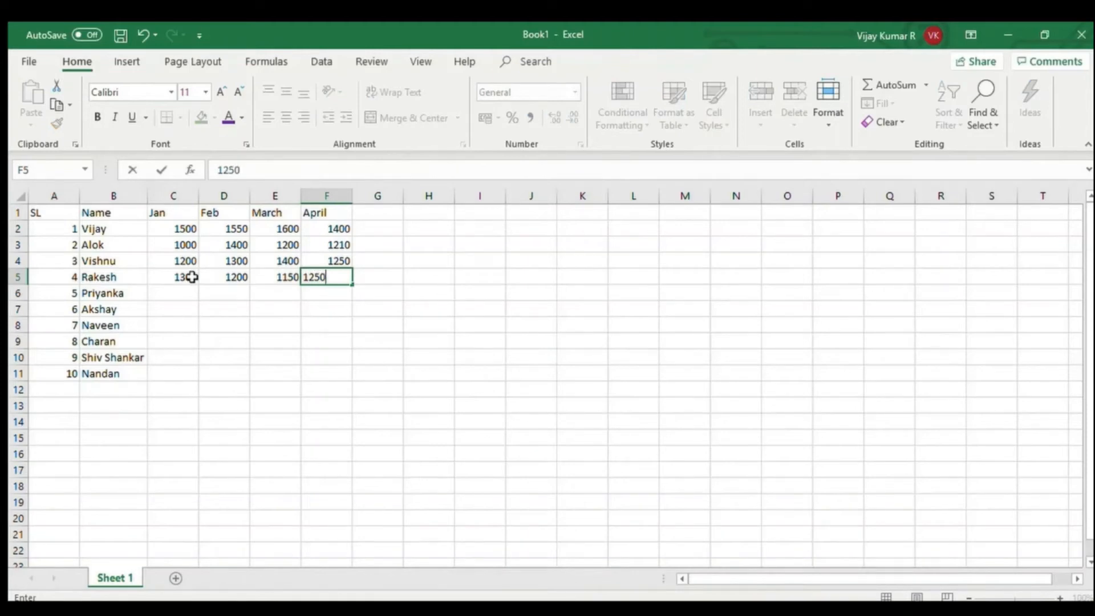
key(Return)
Enter the fifth person's monthly amounts 1050, 950, 1200 and 1350 in cells C6 to F6.
key(Left)
key(Left)
key(Left)
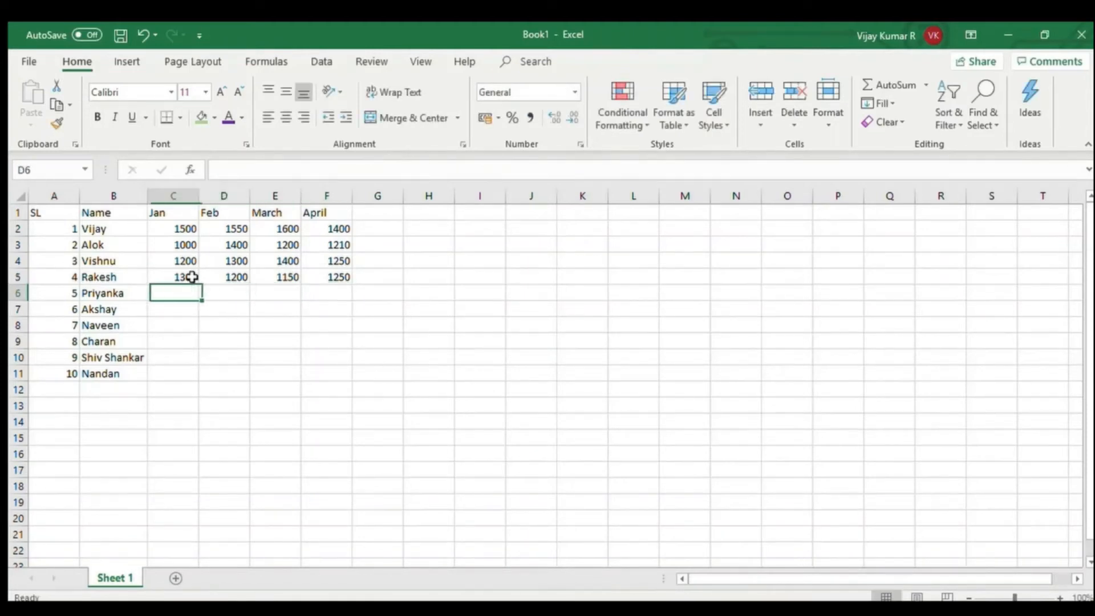
text(1050)
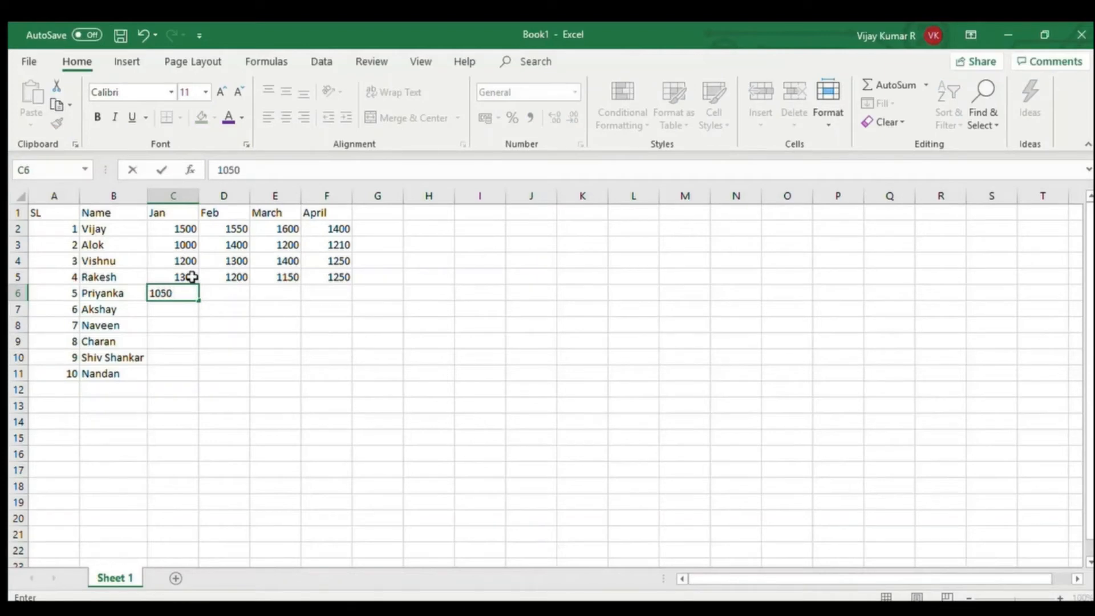
key(Tab)
key(Tab)
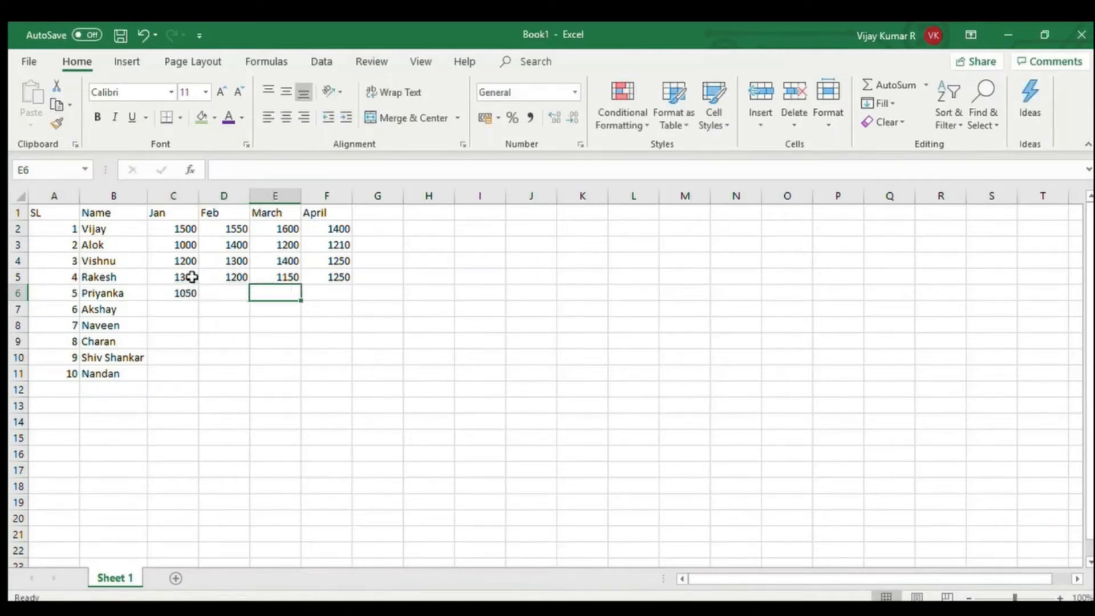
key(Left)
text(950)
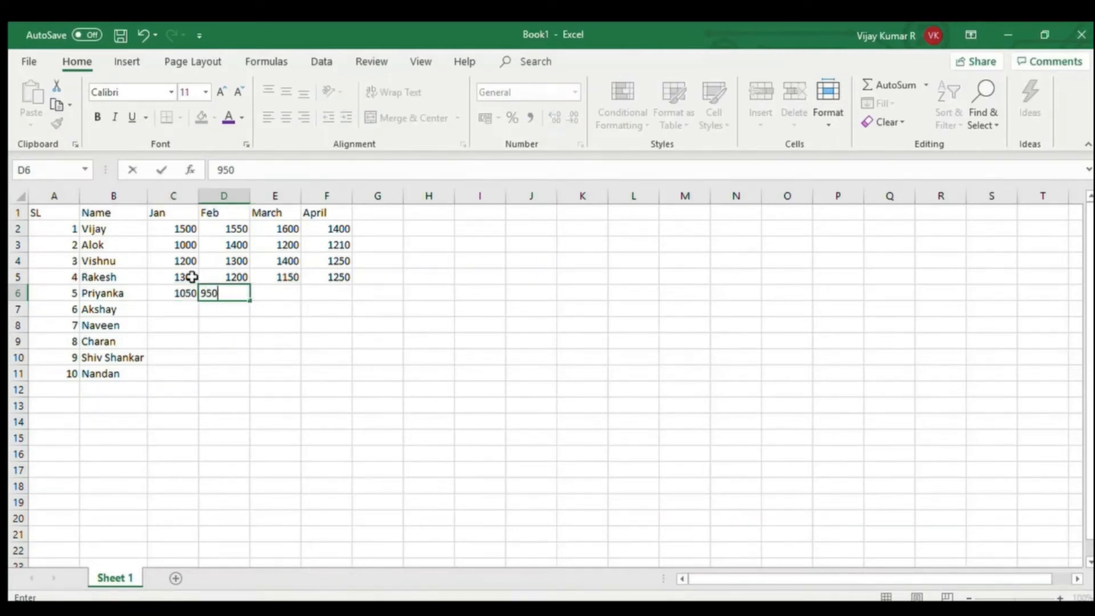
key(Tab)
text(12)
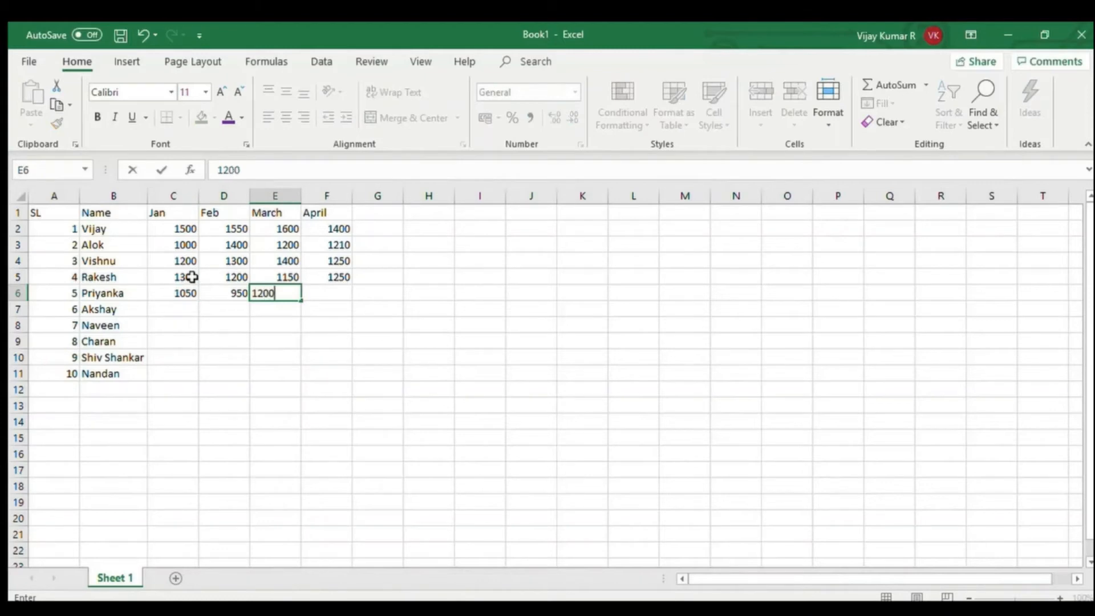
key(Tab)
text(1350)
key(Tab)
key(Left)
Copy the amounts in C2:F6 and paste them from cell C7 down for the remaining five people.
drag(170, 235, 340, 286)
key(ctrl+c)
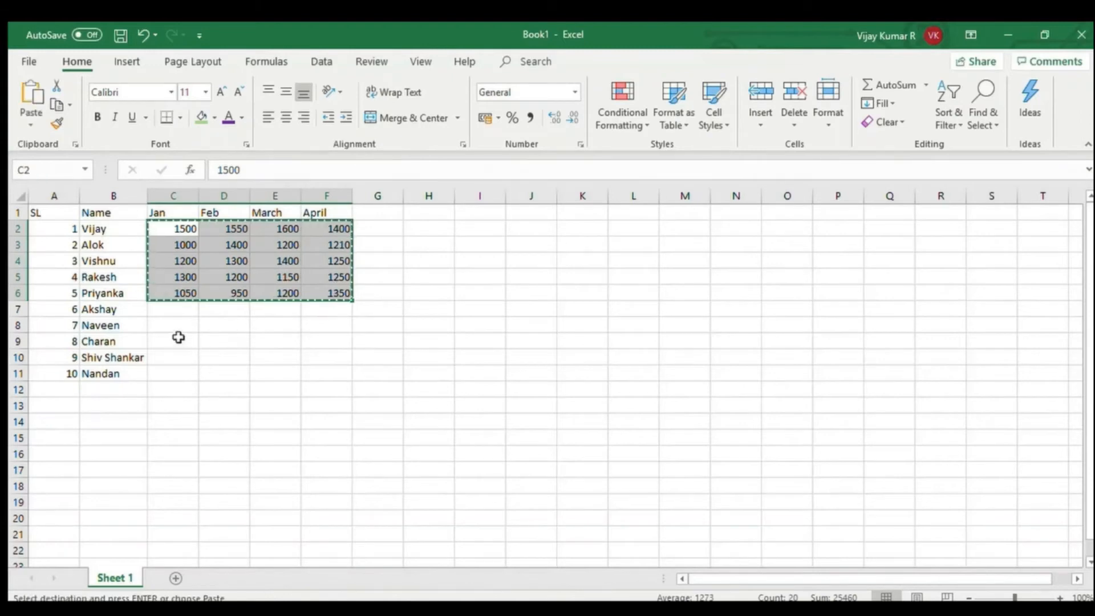
click(179, 311)
key(ctrl+v)
click(269, 468)
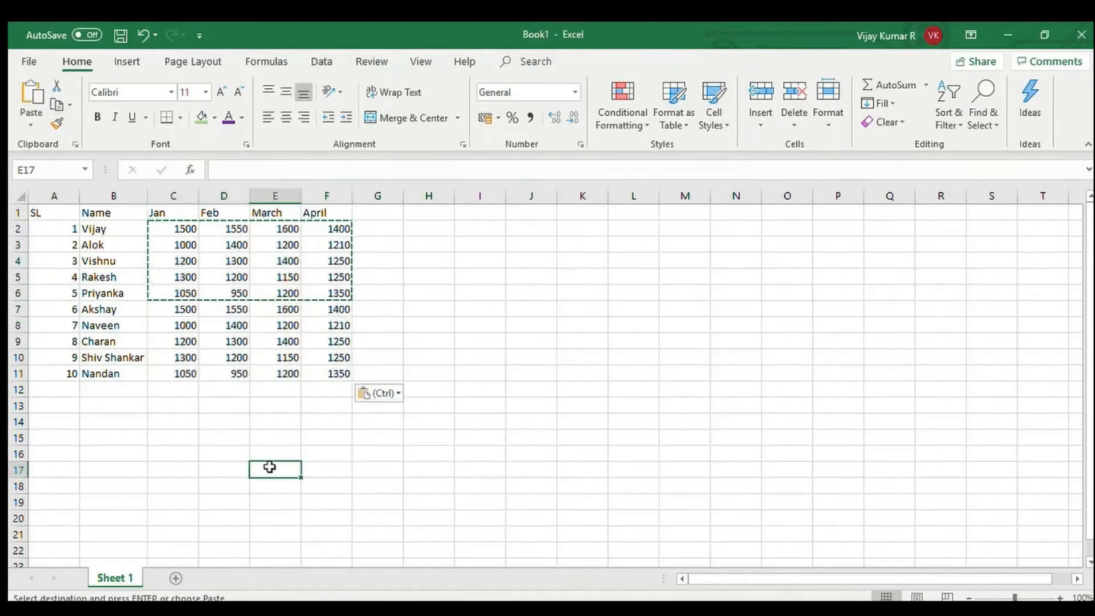
key(Escape)
click(170, 435)
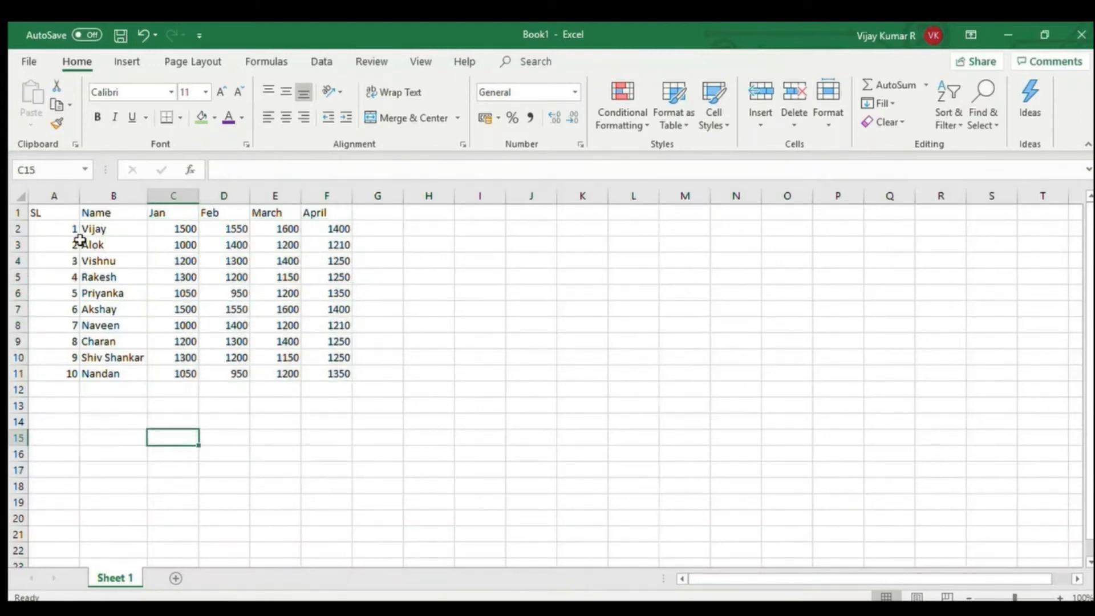
drag(81, 233, 342, 357)
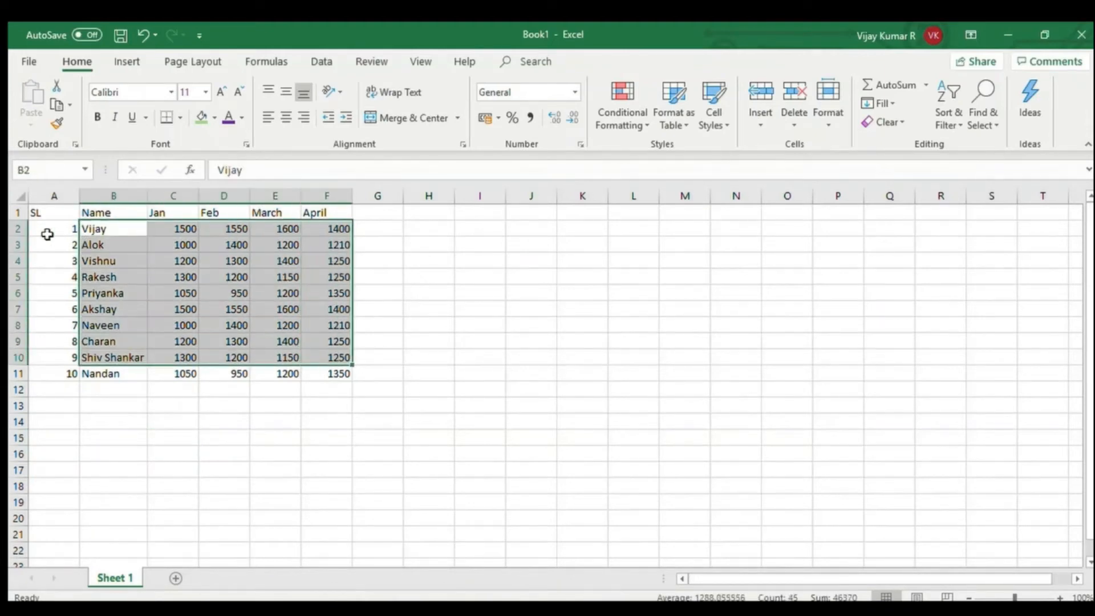
click(361, 456)
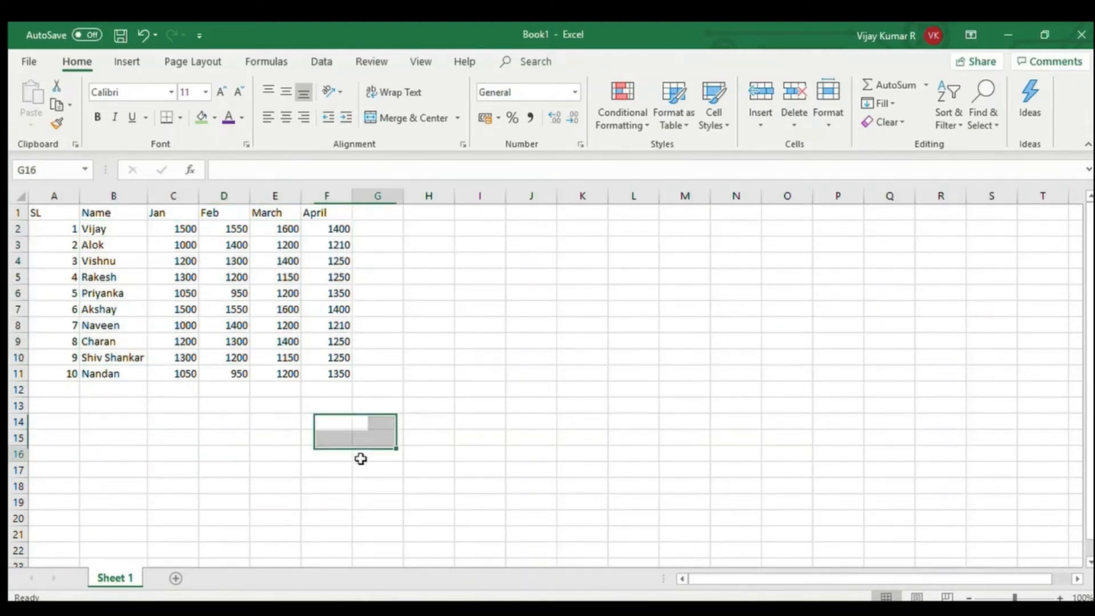
click(64, 211)
drag(65, 210, 337, 213)
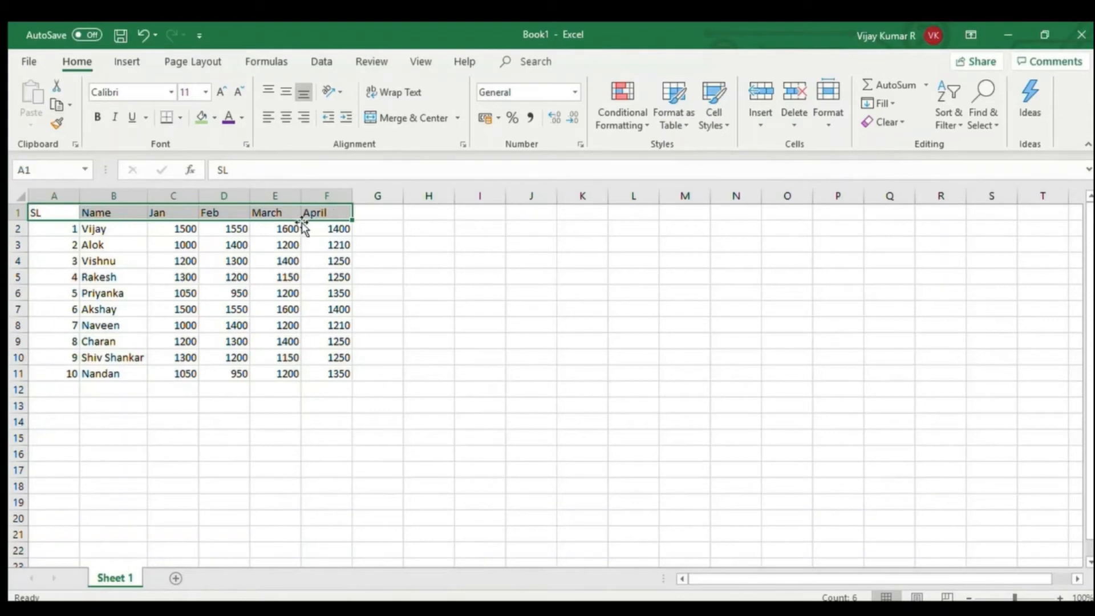
drag(63, 229, 65, 368)
Make the column headings in A1:F1 bold.
drag(54, 212, 325, 219)
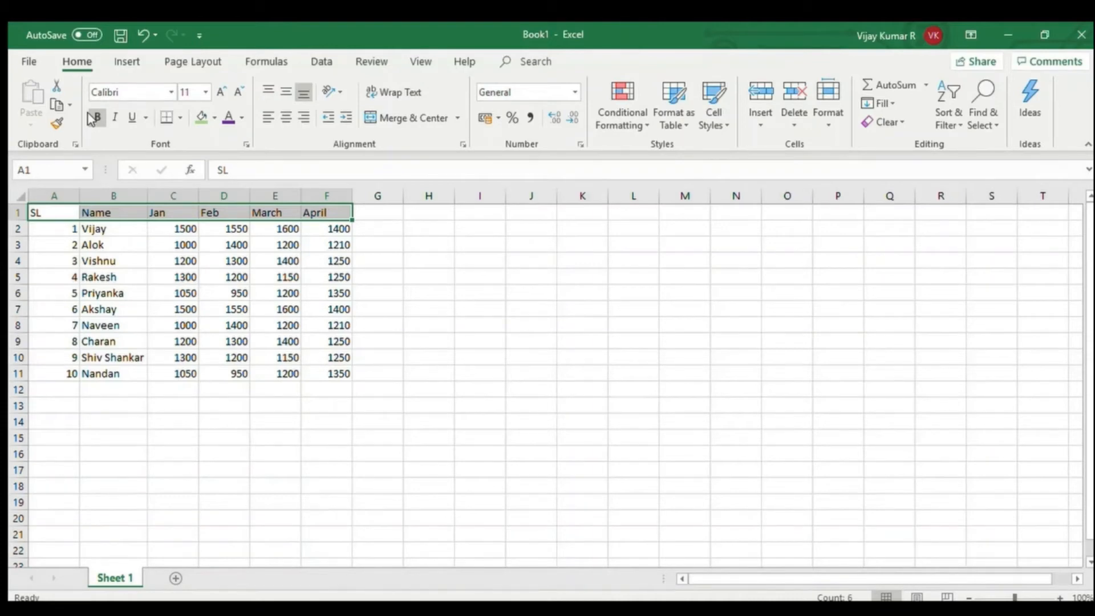
click(195, 422)
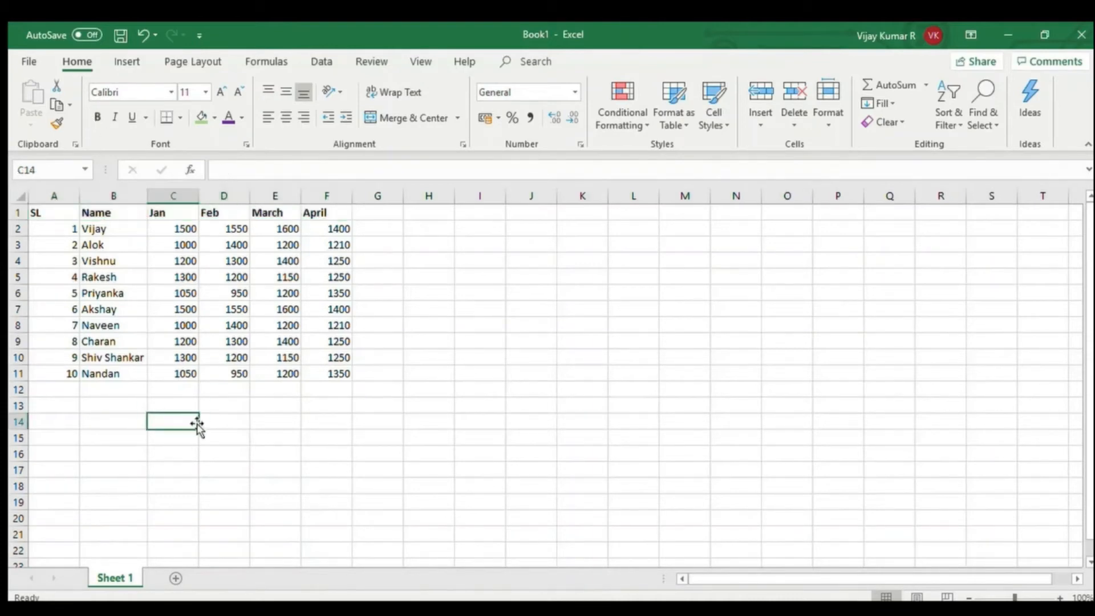
Try centre, right and left alignment on the headings in A1:F1, and keep them centred.
drag(60, 210, 319, 211)
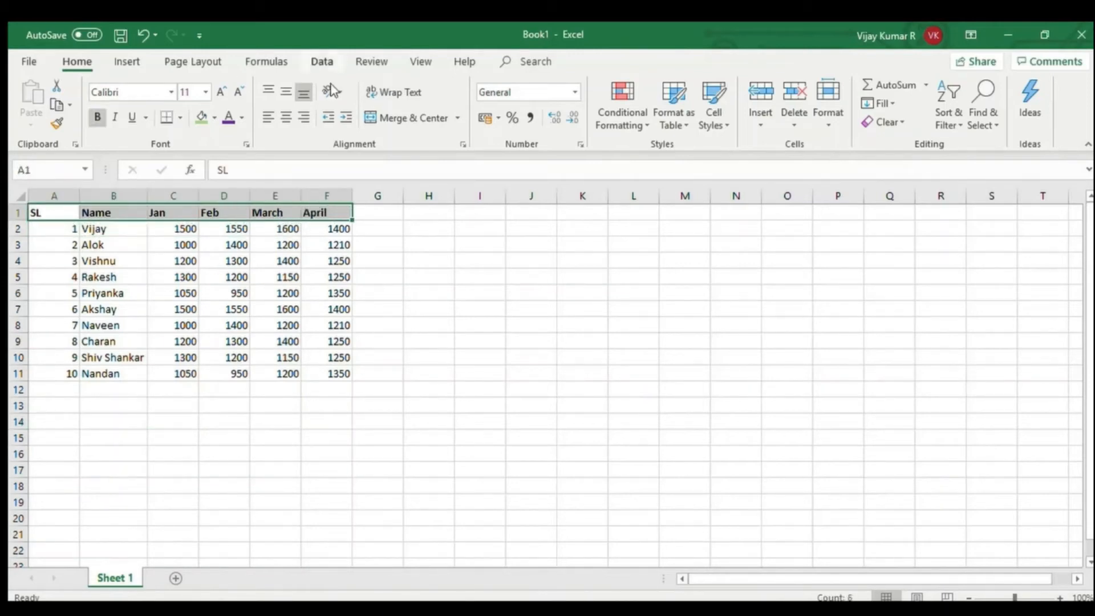
click(285, 116)
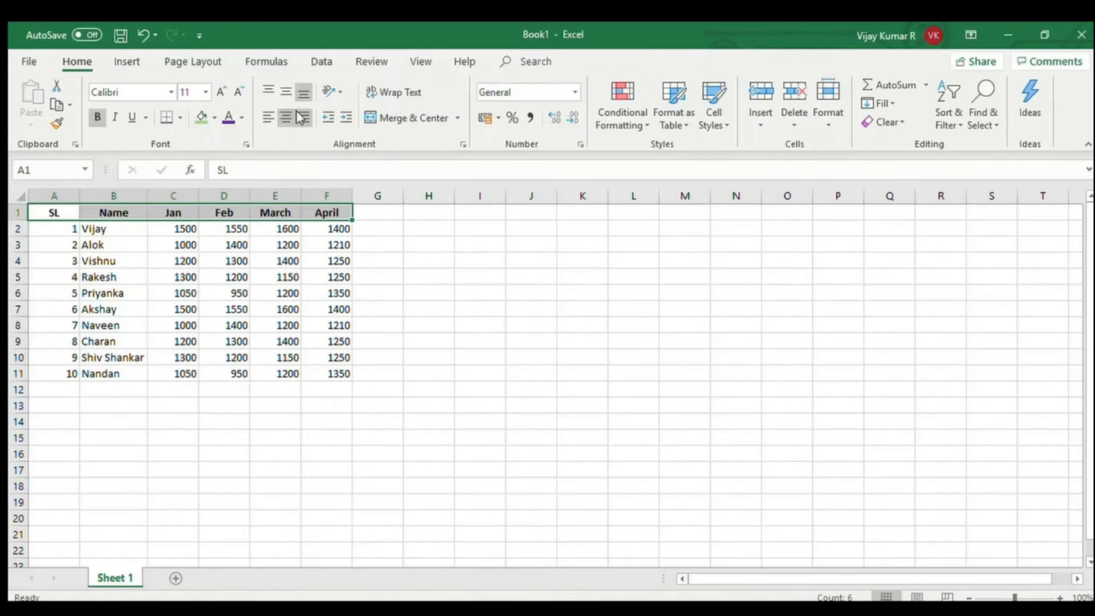
click(301, 117)
click(267, 118)
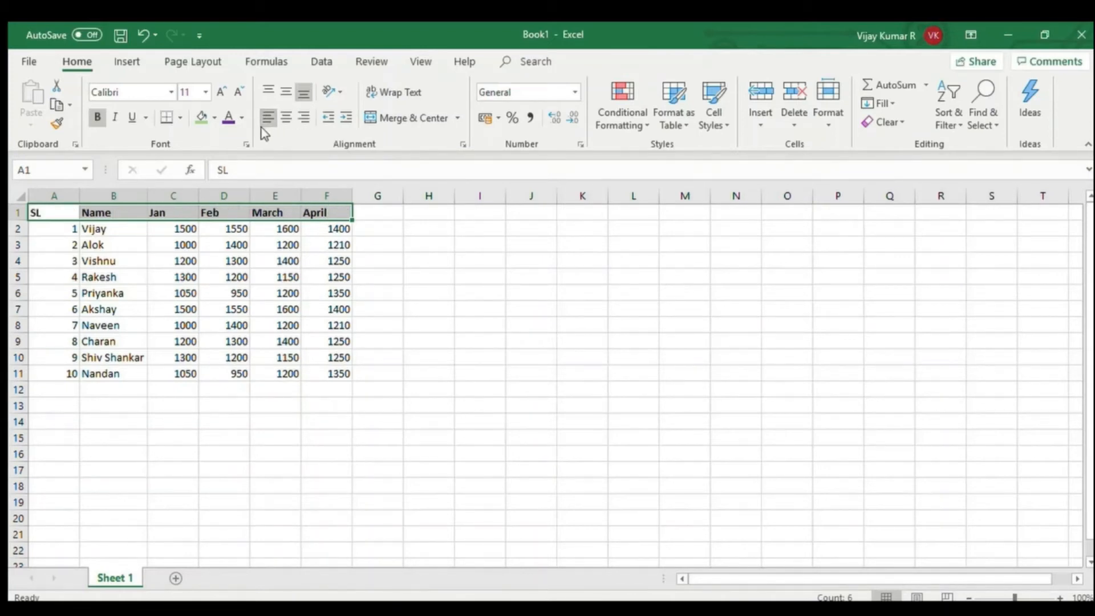
click(282, 121)
click(220, 440)
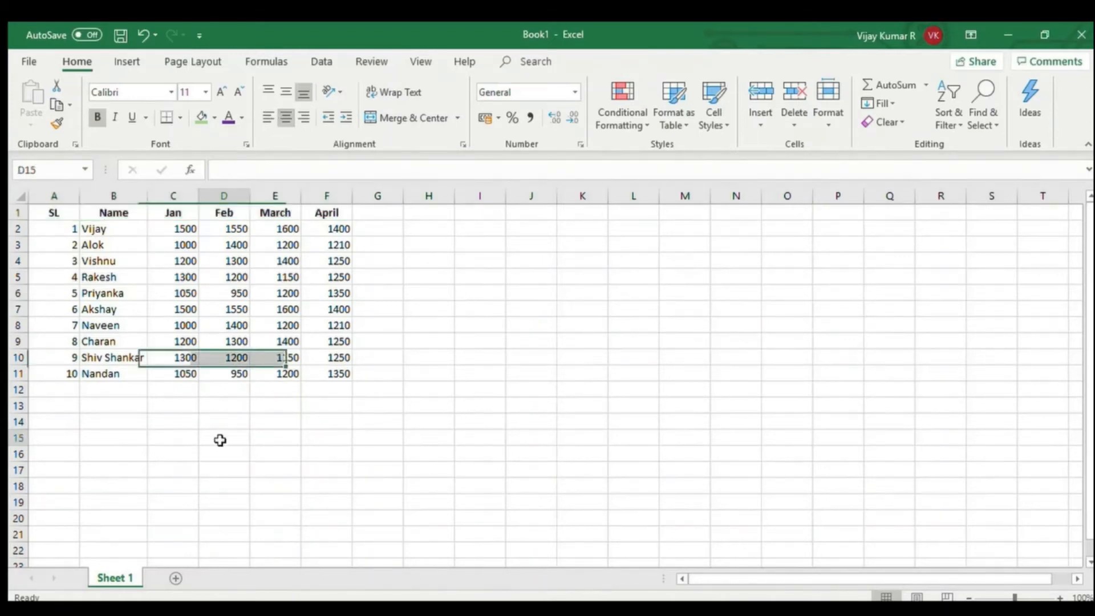
Try left and right alignment on the data cells A2:F11, and finish with them centred.
drag(68, 232, 334, 377)
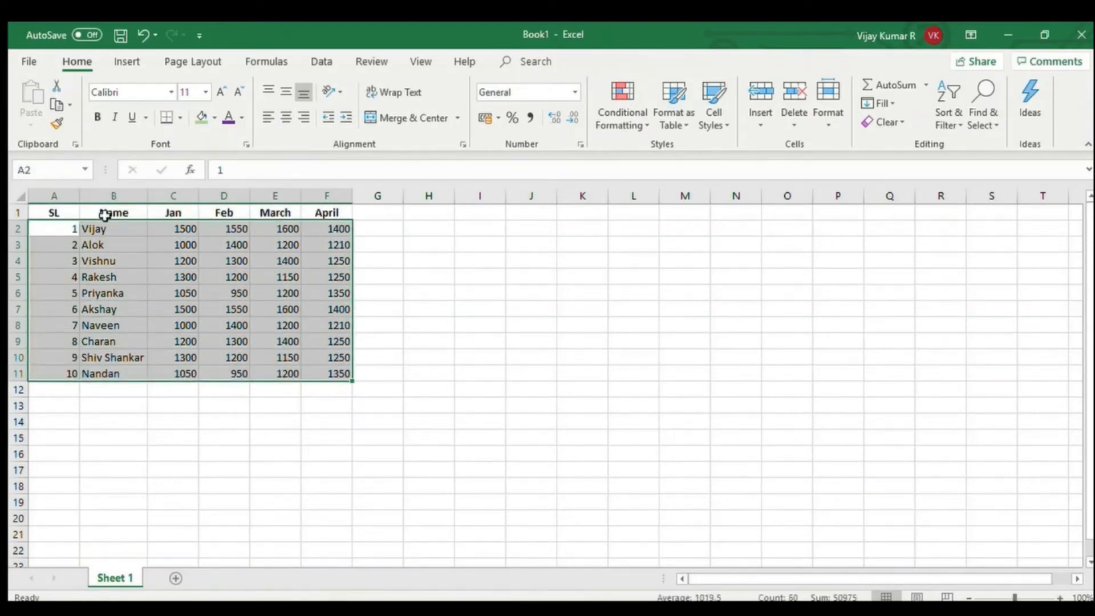
click(266, 118)
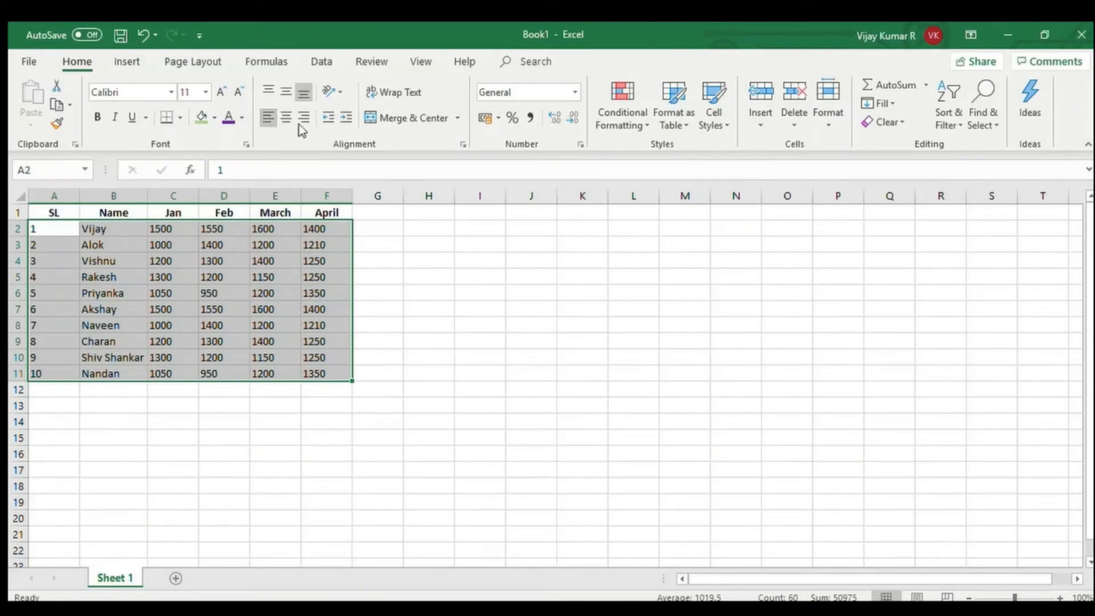
click(300, 117)
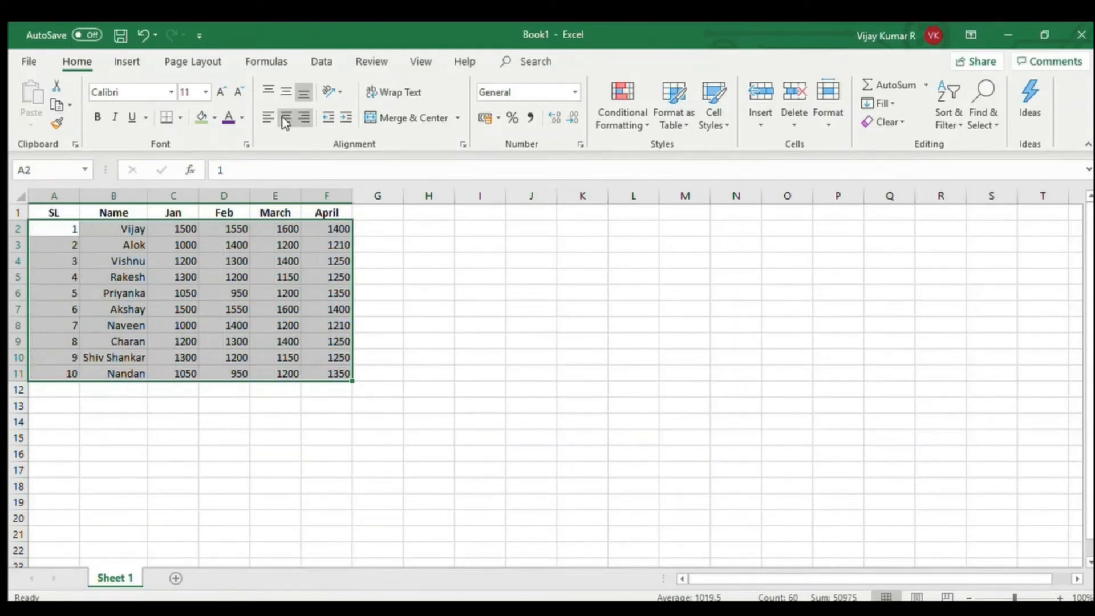
click(286, 117)
click(406, 263)
Fill the header row cells A1:F1 with a light blue colour.
drag(55, 210, 337, 374)
click(197, 217)
drag(64, 211, 337, 212)
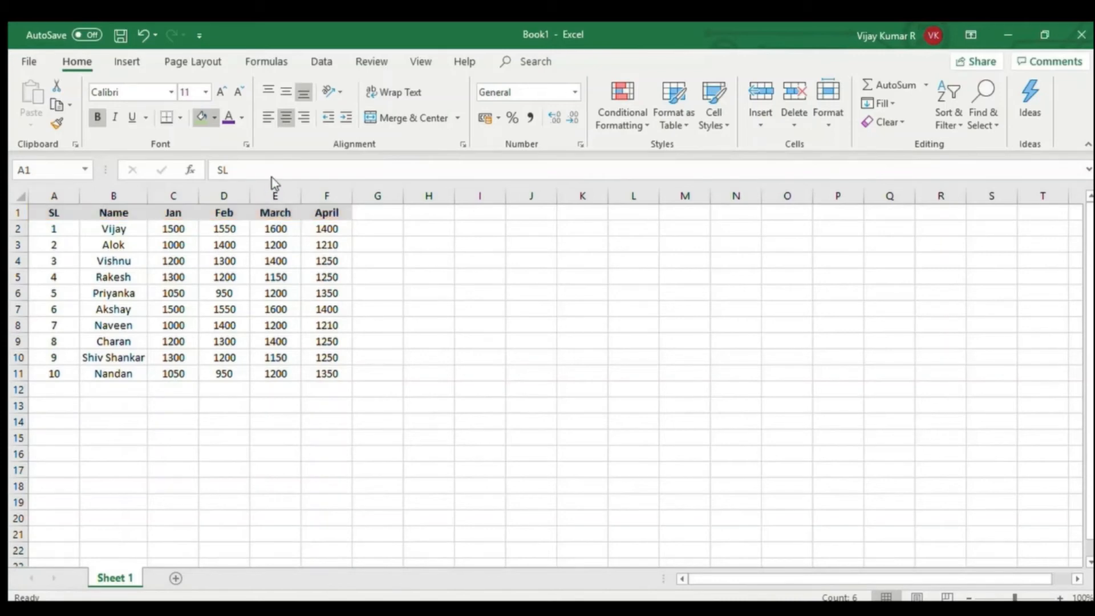
click(305, 172)
click(406, 273)
drag(70, 211, 329, 212)
click(378, 244)
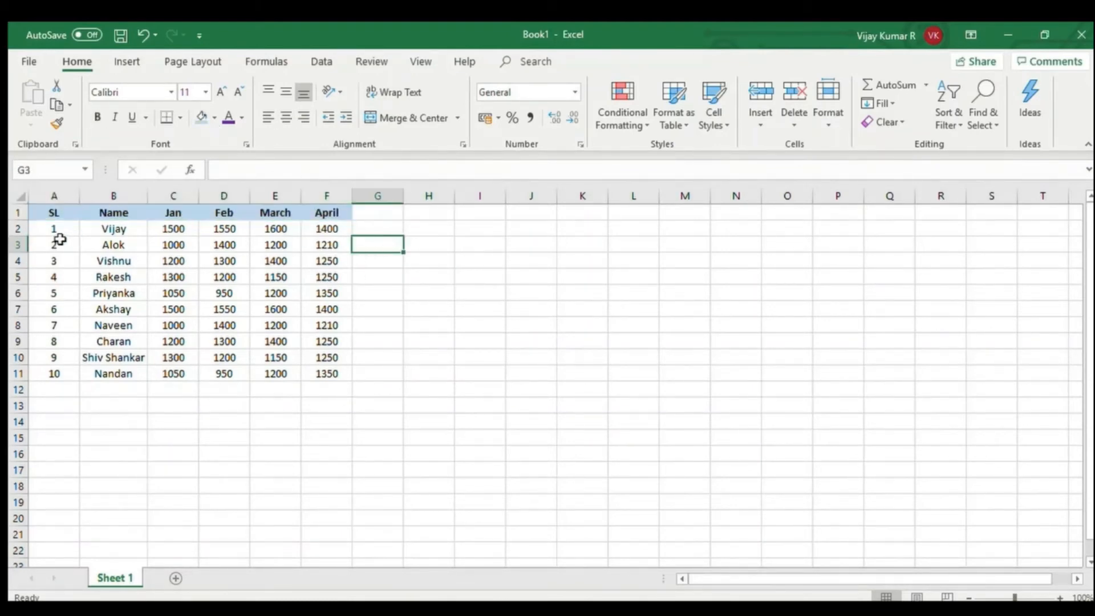
drag(60, 227, 339, 388)
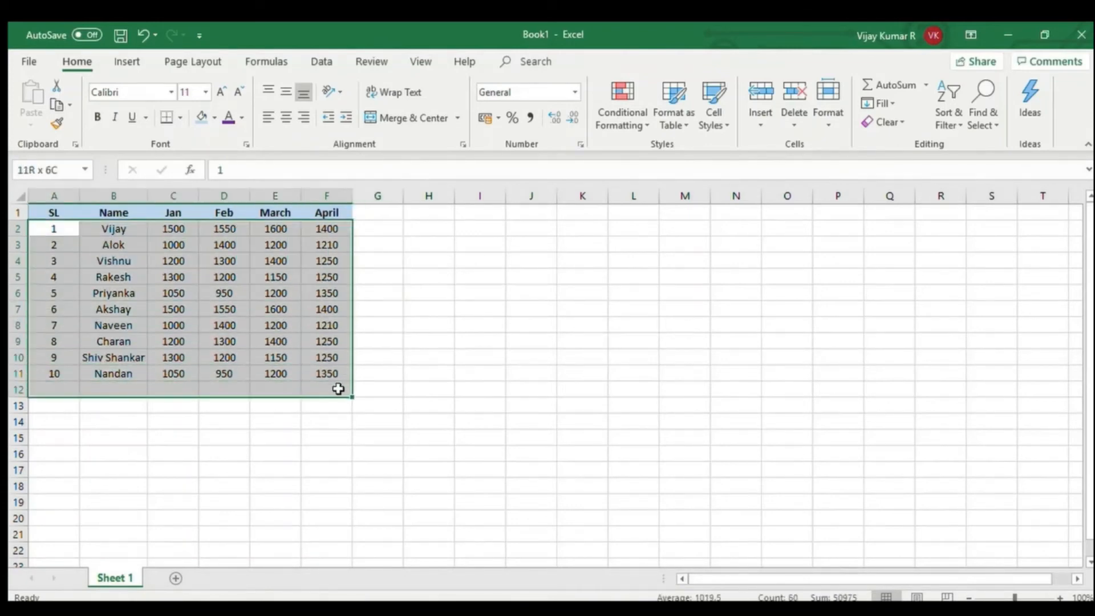
drag(428, 341, 584, 382)
click(583, 387)
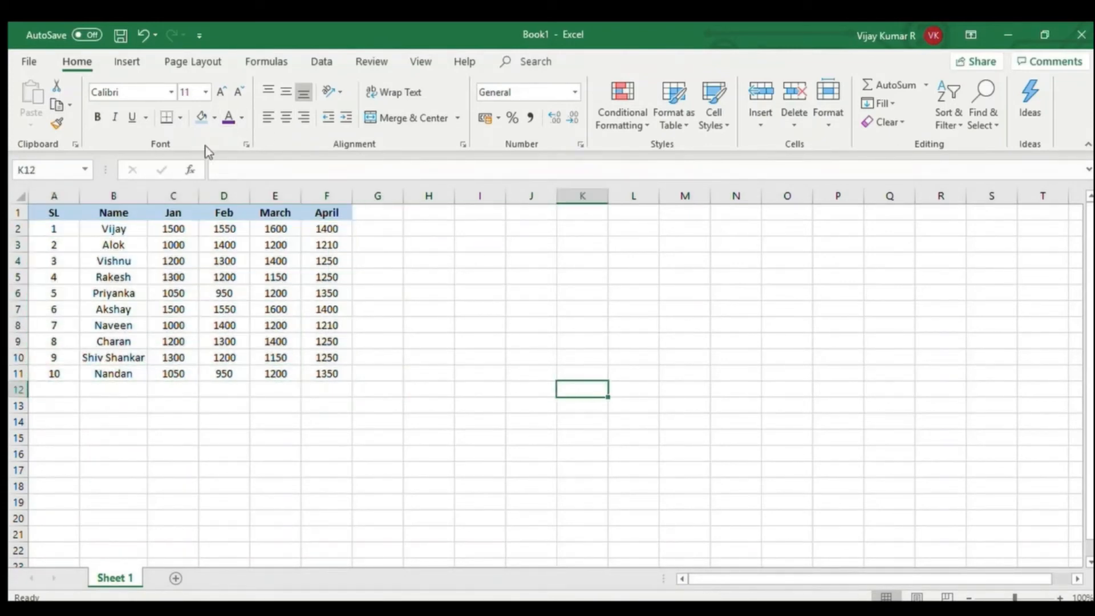
click(167, 244)
Change the font colour of the column headings in A1:F1 to dark blue.
drag(54, 213, 315, 210)
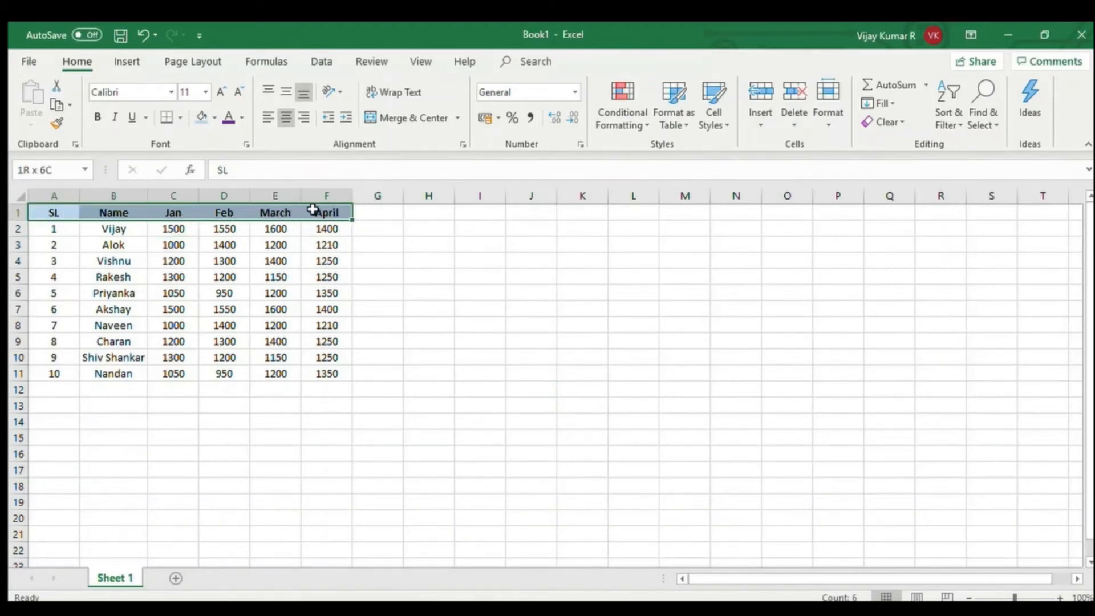
click(228, 118)
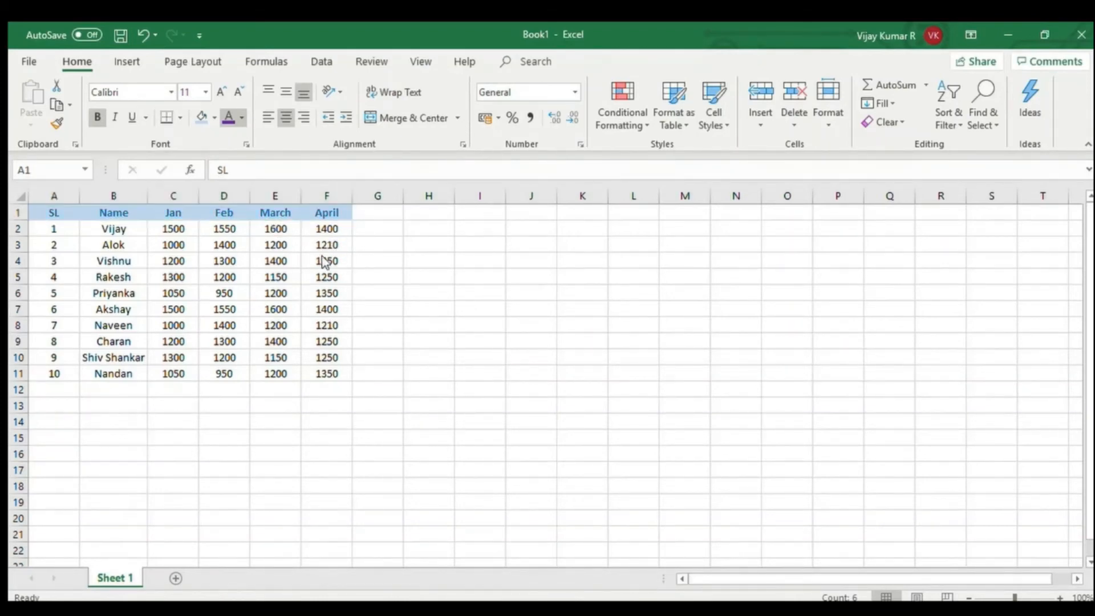
click(516, 305)
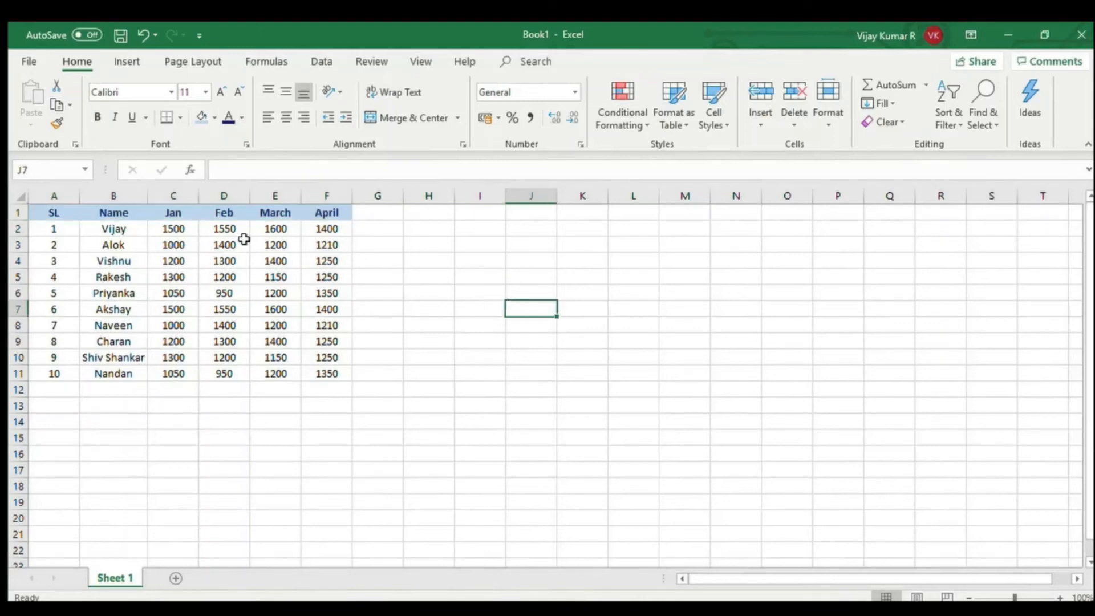
Apply all borders to the whole table, headings and data, in A1:F11.
drag(67, 227, 310, 372)
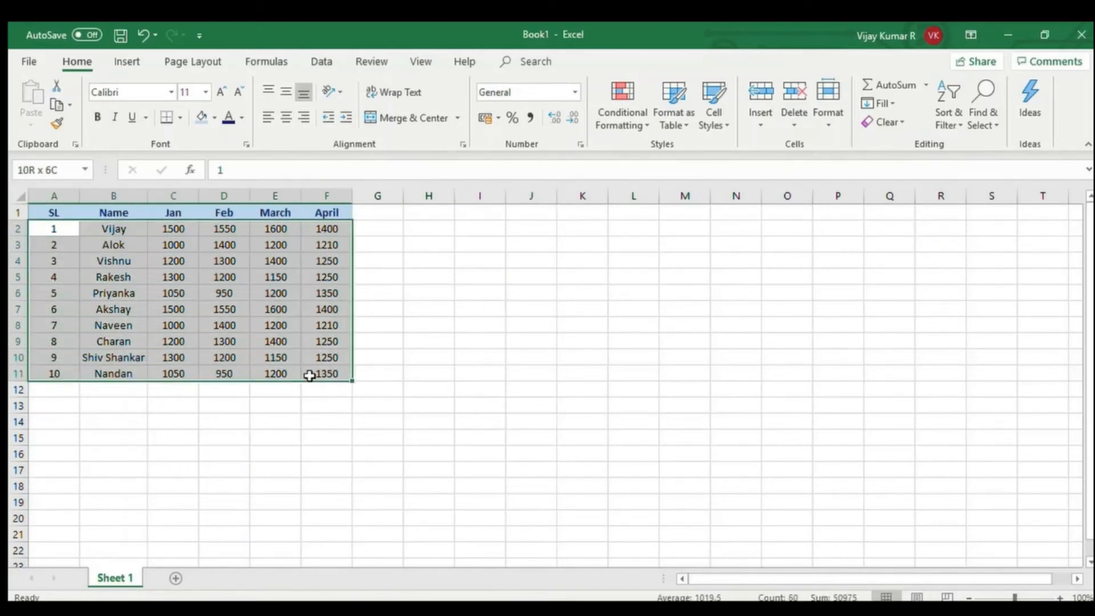
click(135, 290)
drag(54, 213, 317, 374)
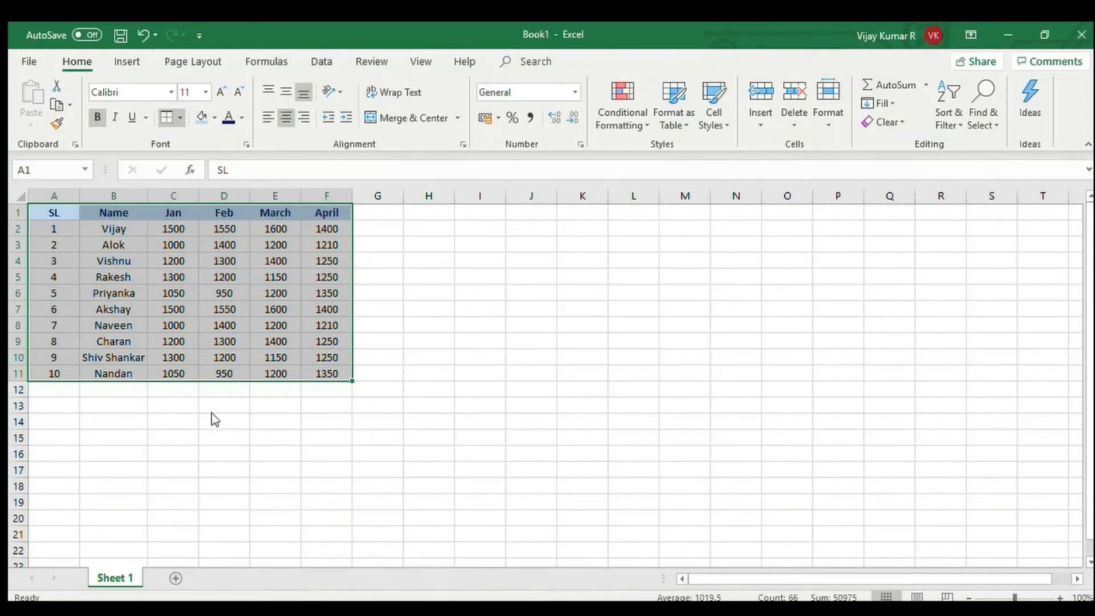
click(221, 255)
click(512, 293)
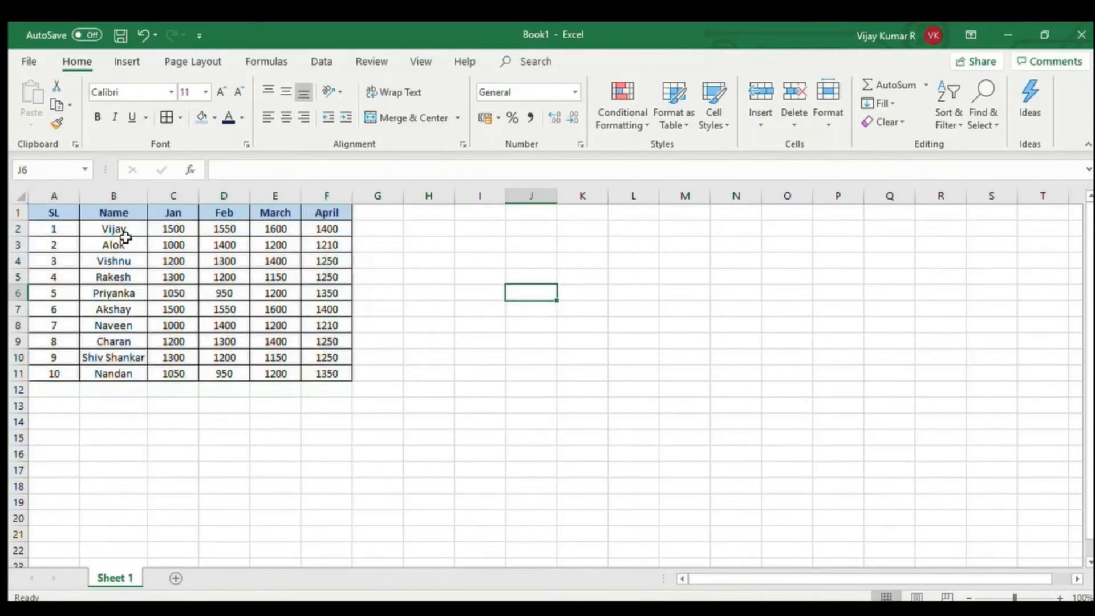
Try the border options on the empty range I2:L9, and leave it without borders.
drag(54, 213, 327, 369)
click(576, 264)
drag(478, 230, 656, 345)
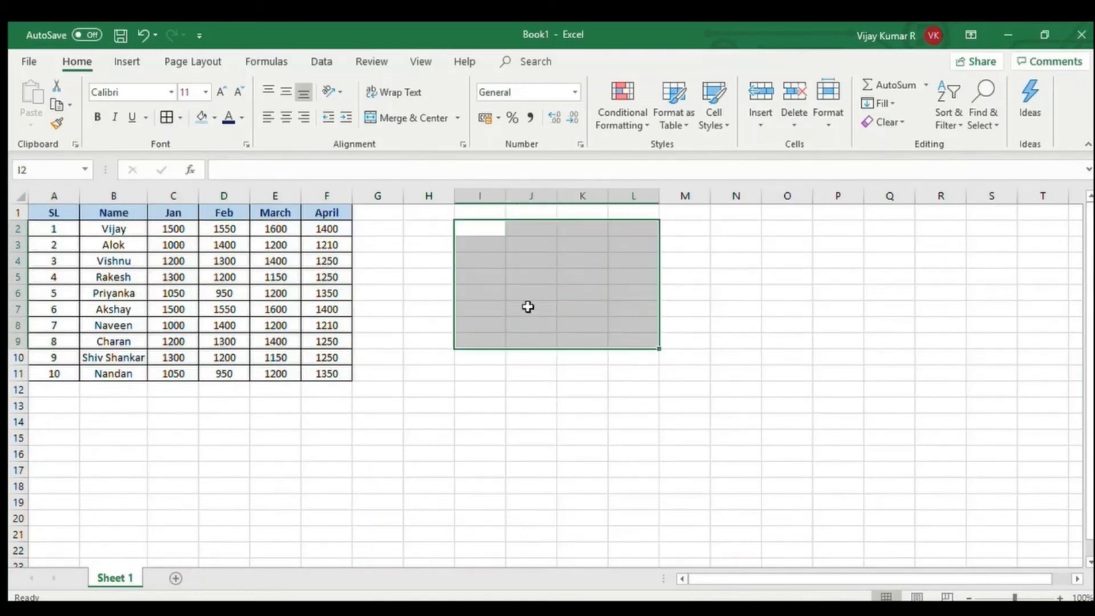
click(174, 117)
click(535, 290)
drag(484, 231, 638, 344)
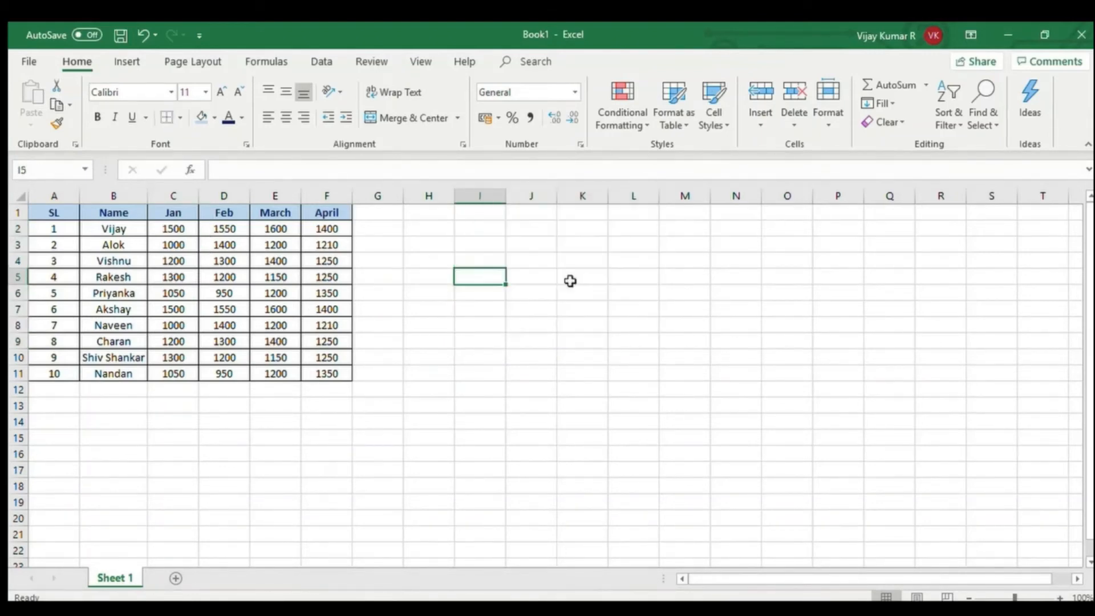
Enter the label "Formula" in cell I4 and give it the light blue fill.
click(531, 254)
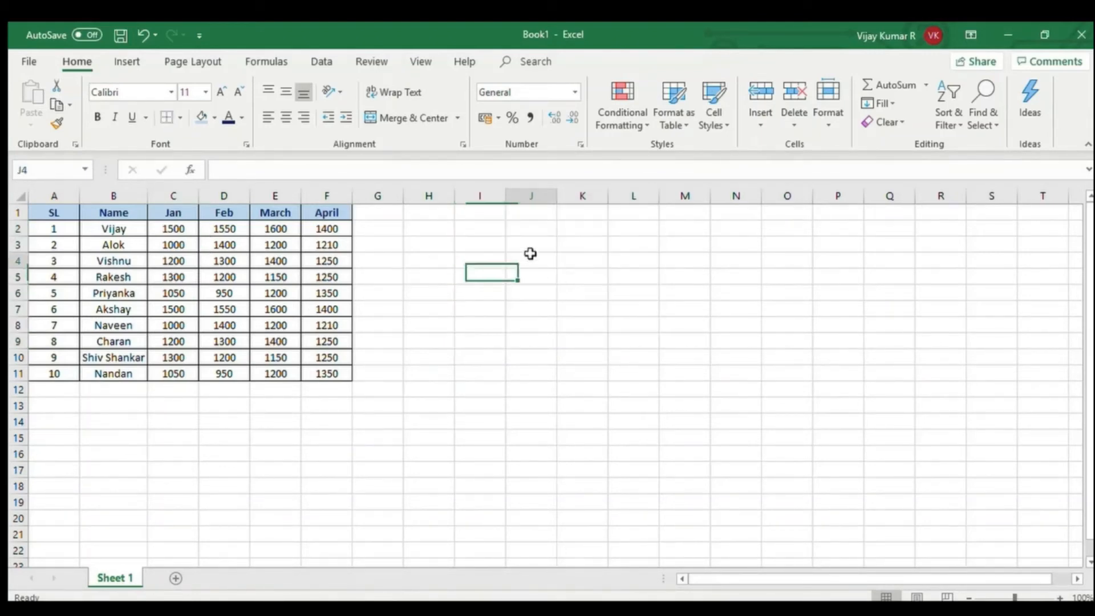
click(491, 267)
text(Formula)
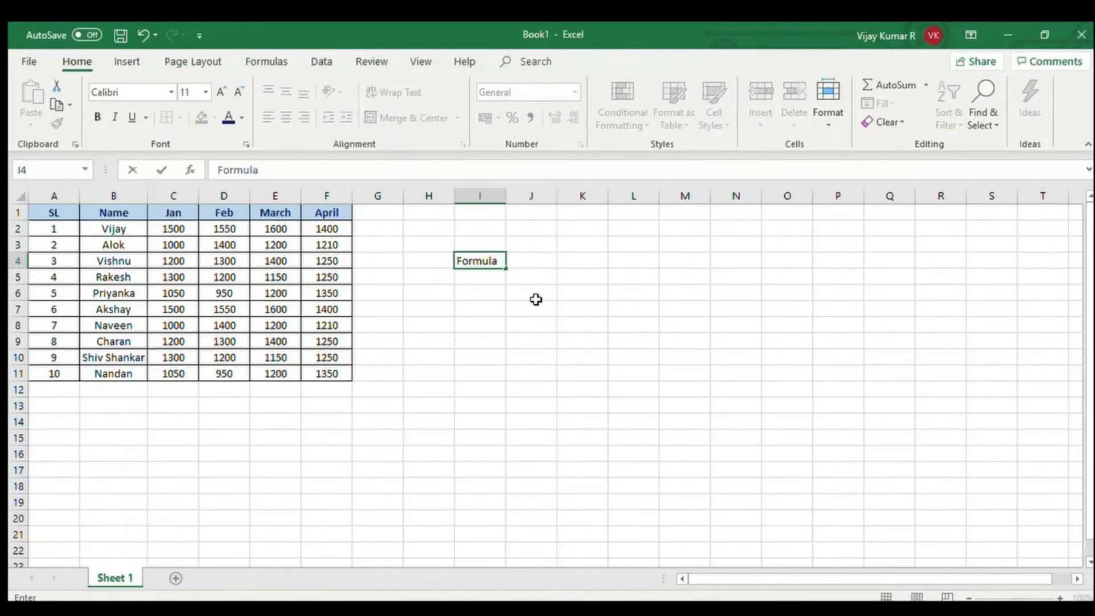
key(Tab)
click(474, 259)
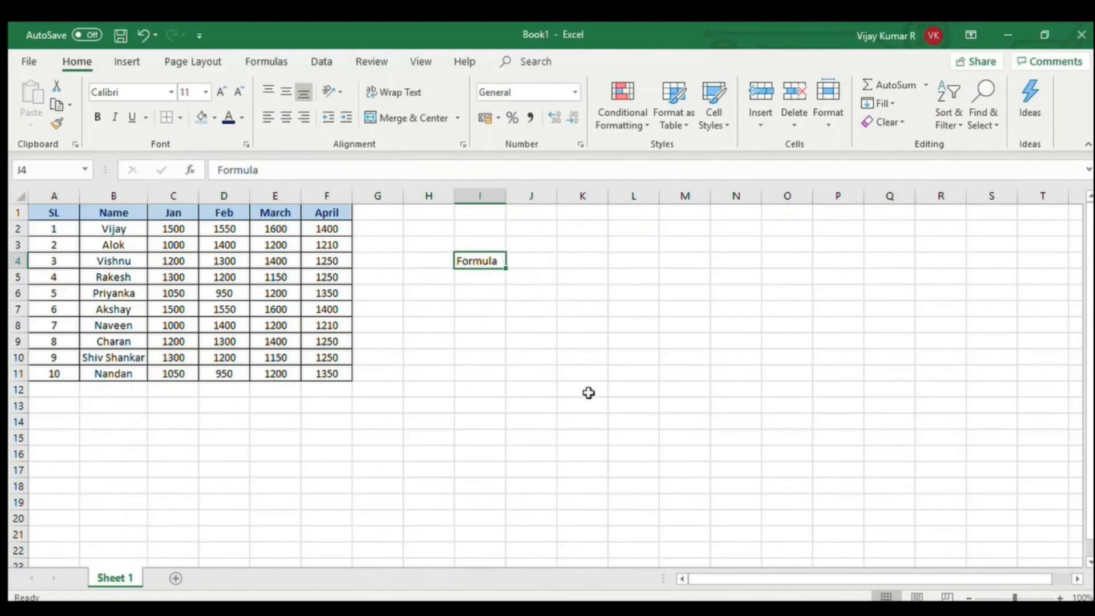
click(202, 117)
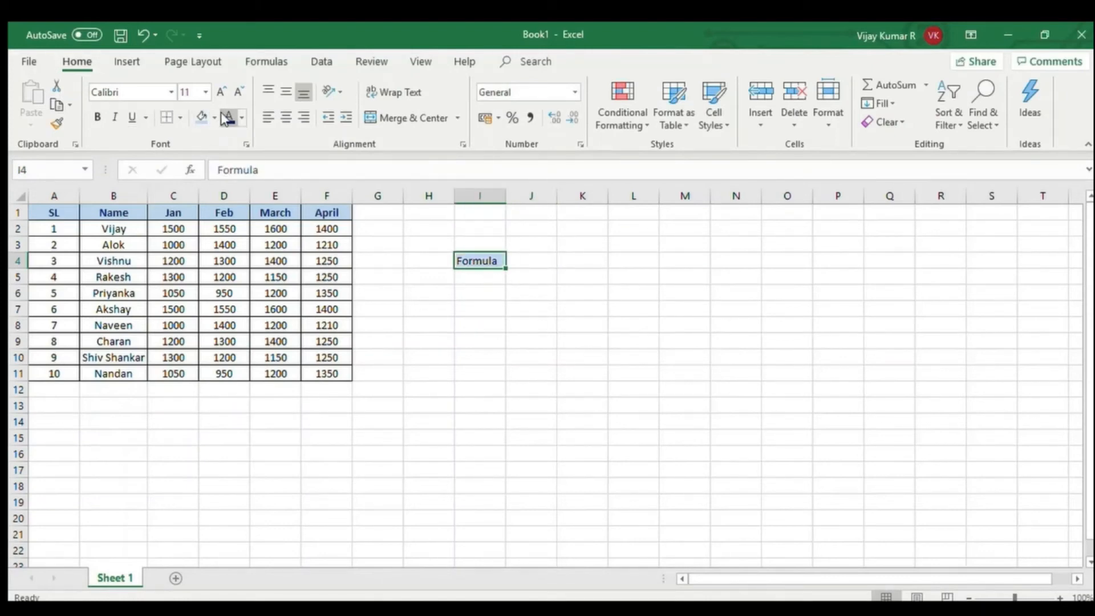
click(509, 455)
Enter the label "Total" in cell A12, directly below the SL column.
click(296, 392)
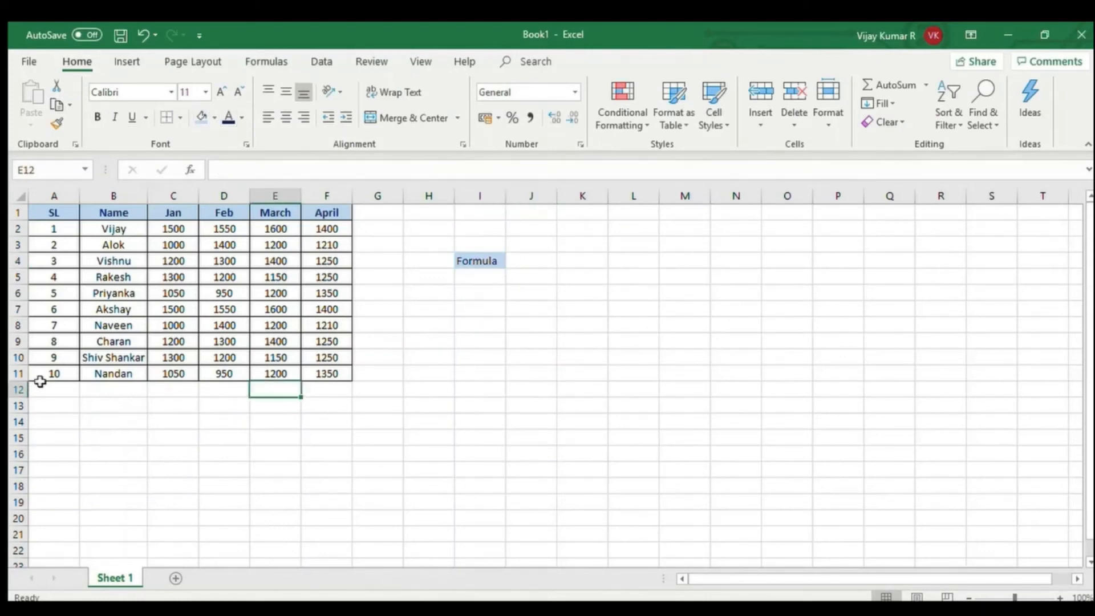
click(39, 390)
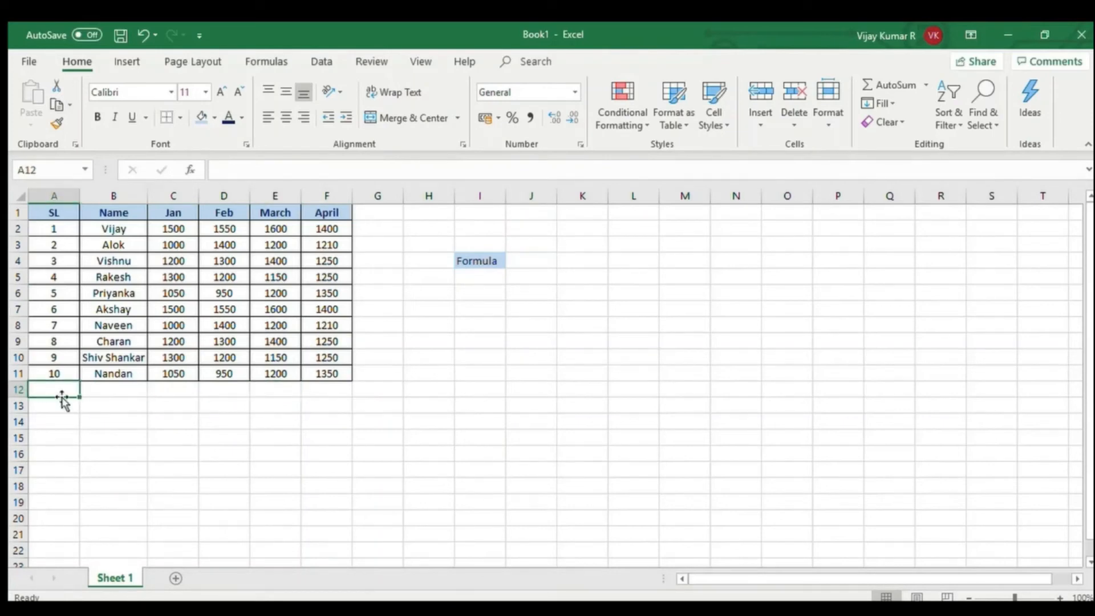
drag(55, 235, 54, 373)
click(57, 393)
text(T)
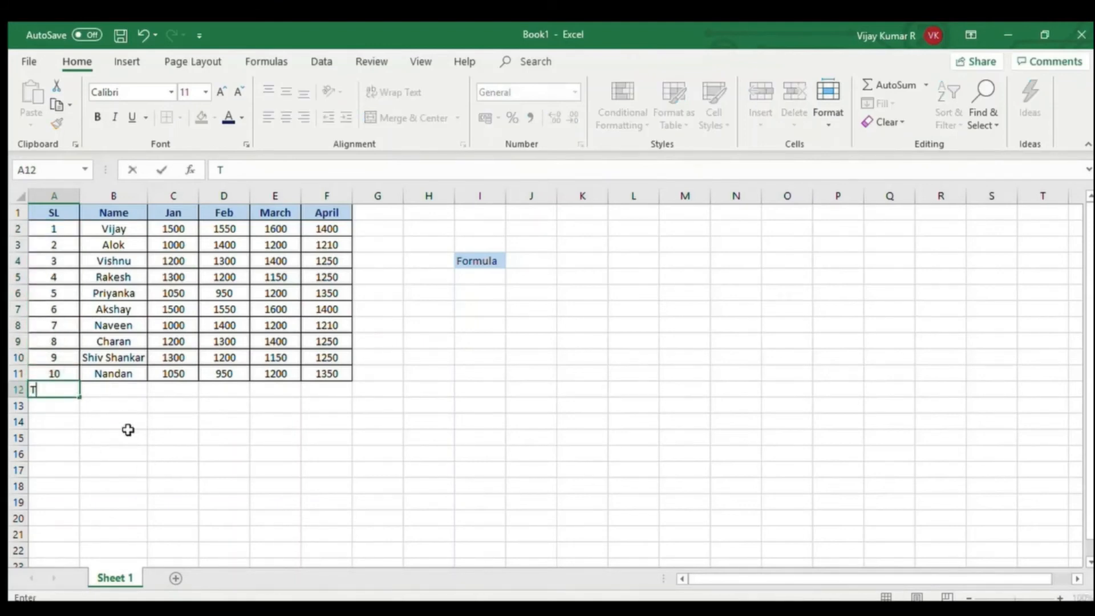
text(otal)
key(Tab)
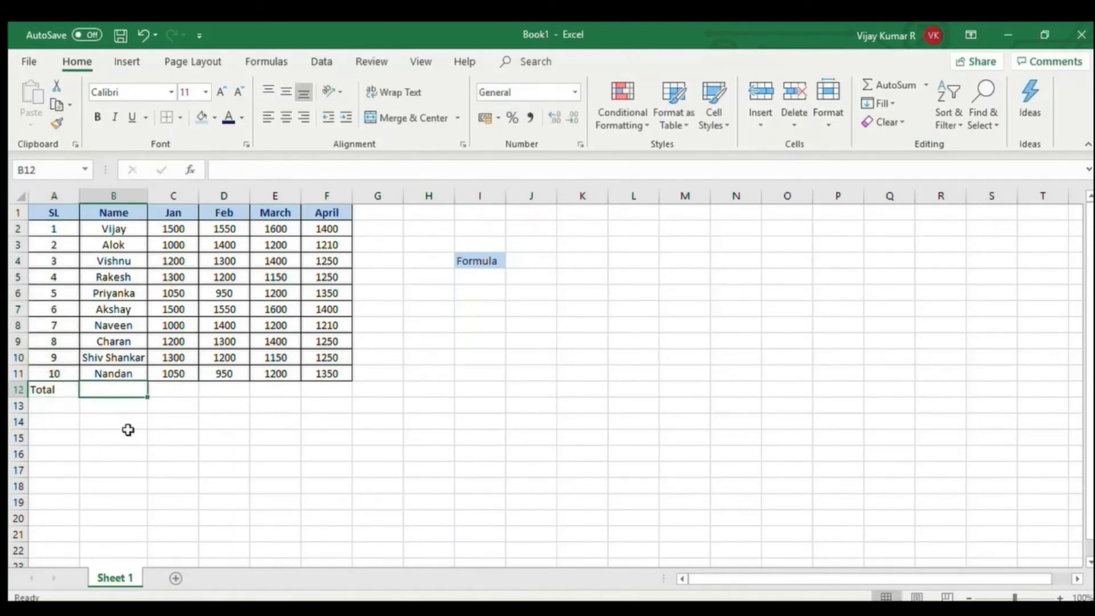
Add a "Total" column heading in G1, next to April.
click(381, 216)
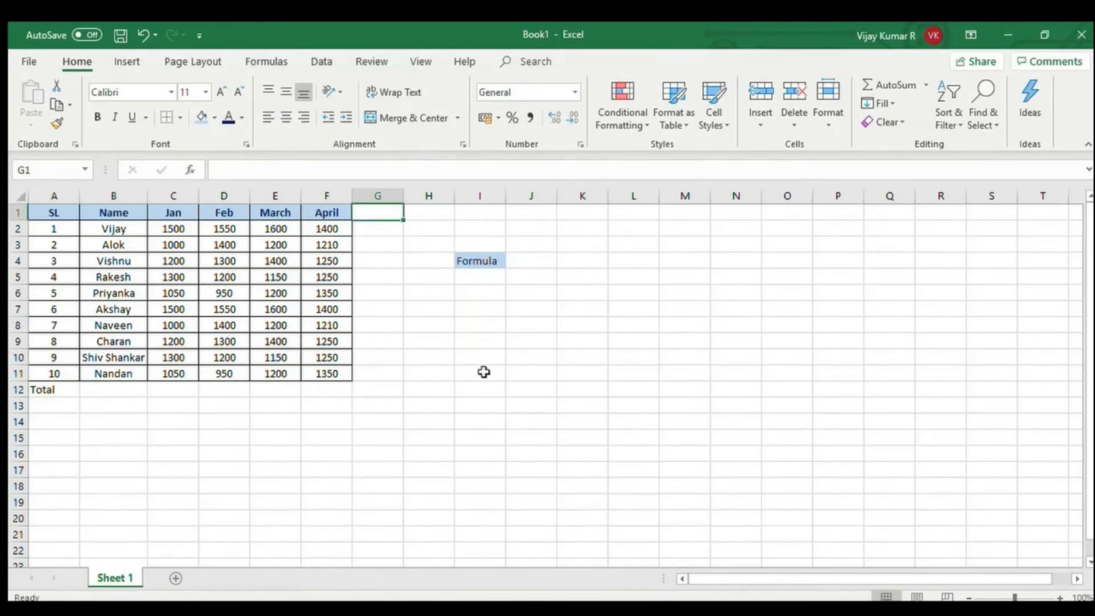
text(Total)
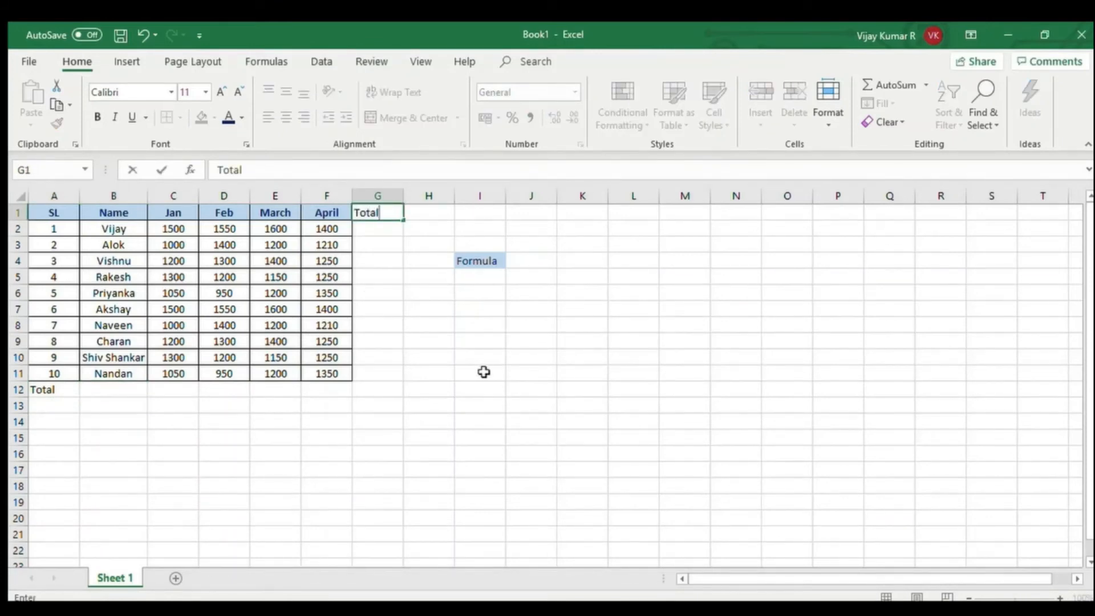
key(Tab)
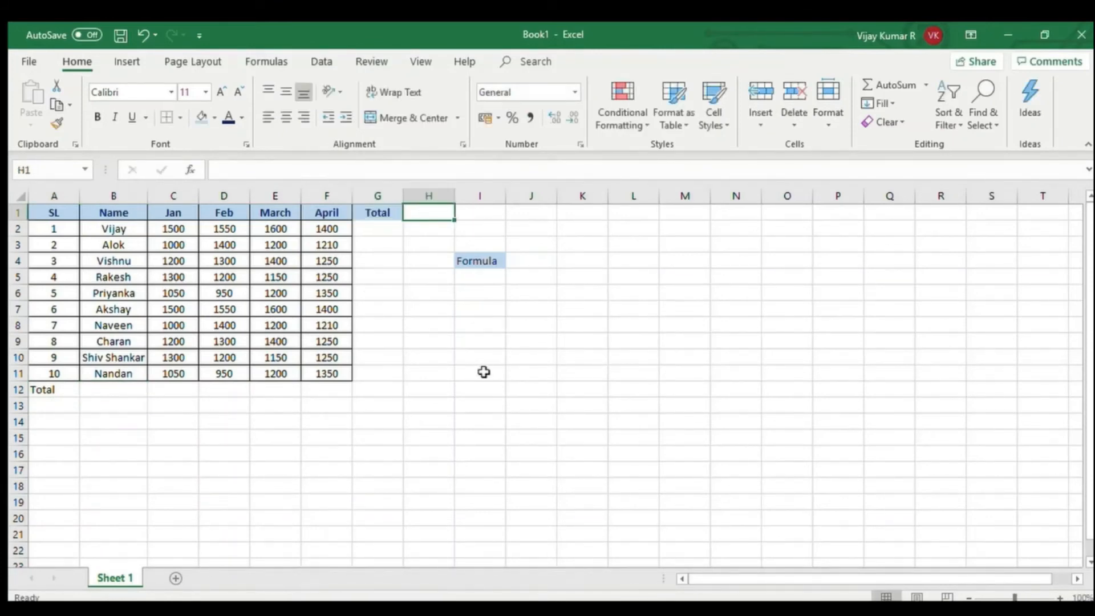
drag(178, 233, 319, 230)
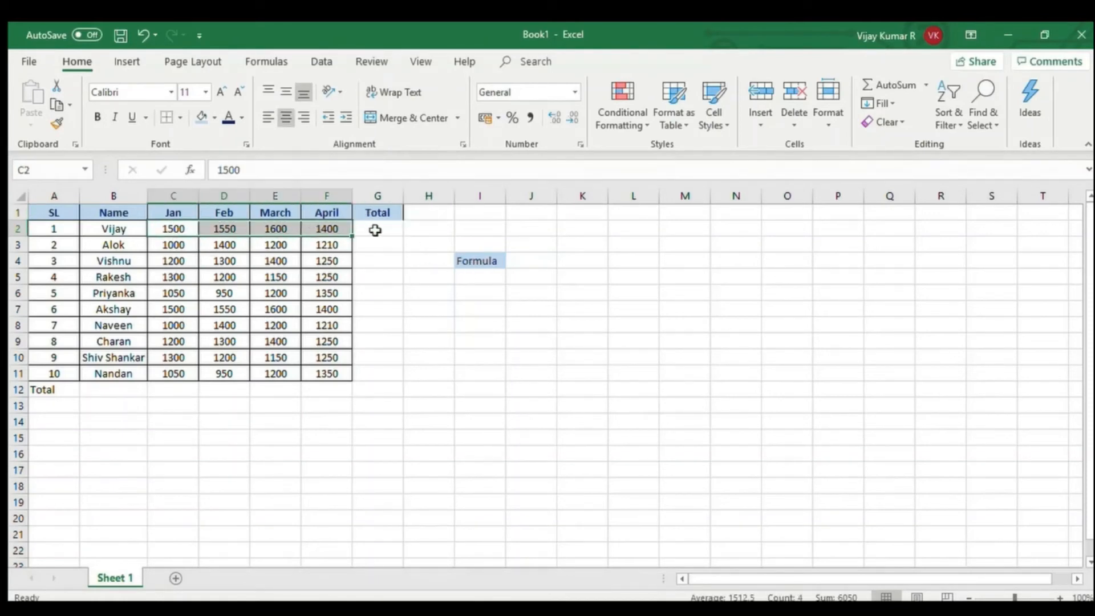
click(371, 231)
drag(167, 216, 181, 353)
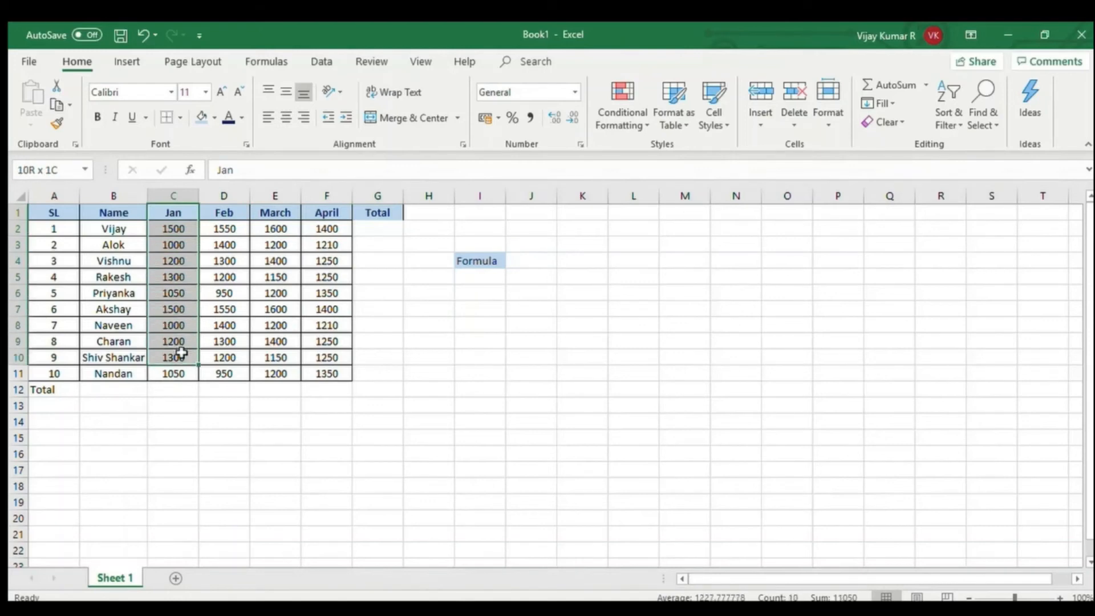
click(185, 405)
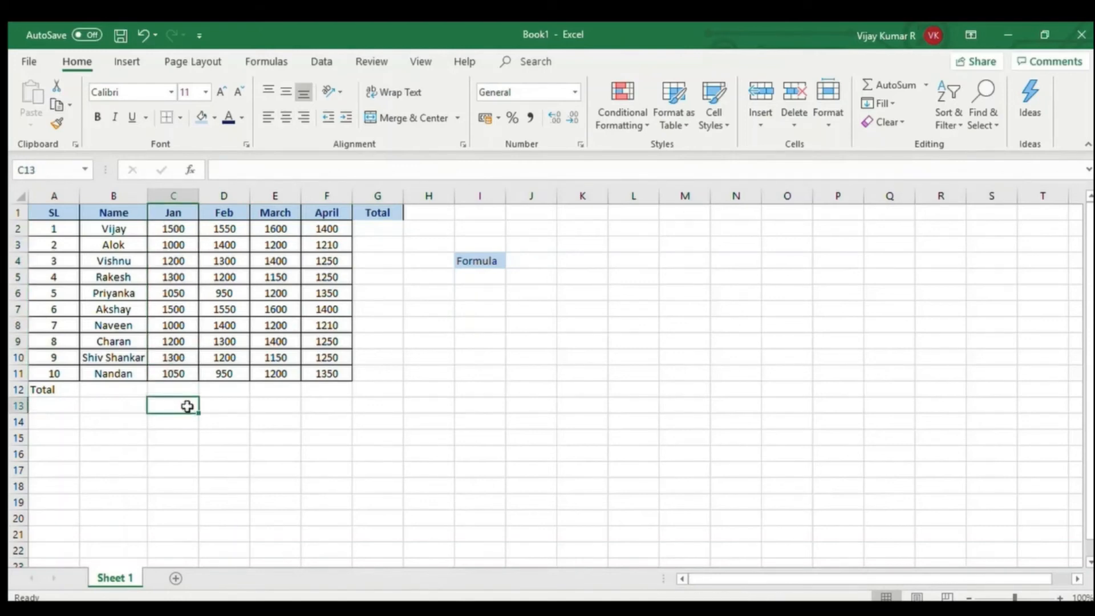
Move the "Total" row label from A12 to B12, under the names.
click(116, 395)
click(60, 393)
key(ctrl+x)
key(Right)
key(ctrl+v)
click(183, 450)
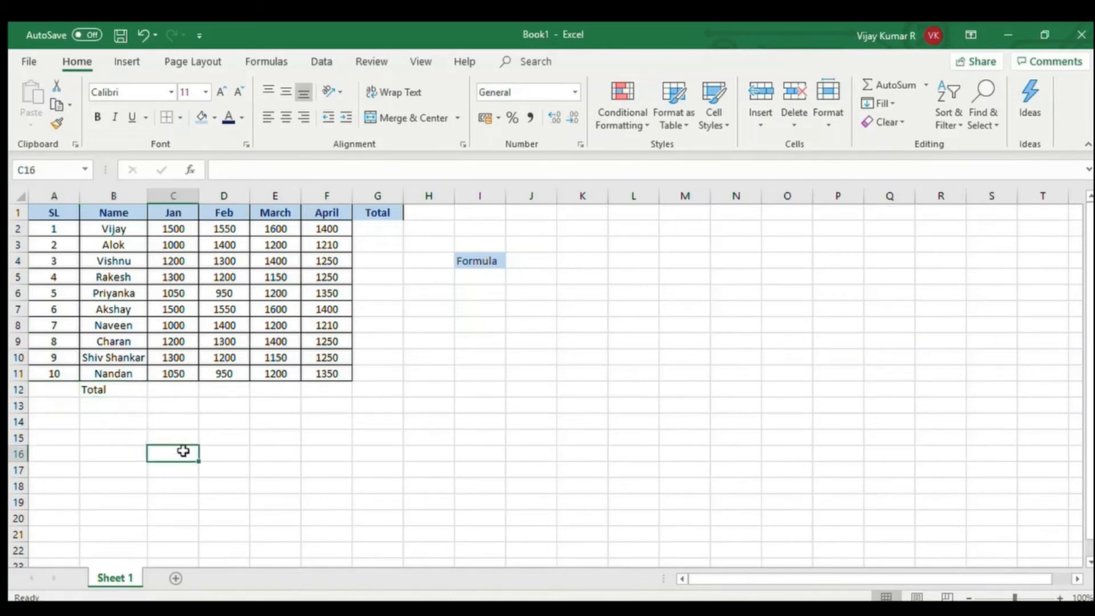
Examine the January amounts in C2:C11 and the empty cell C12 where their total belongs.
drag(176, 228, 186, 371)
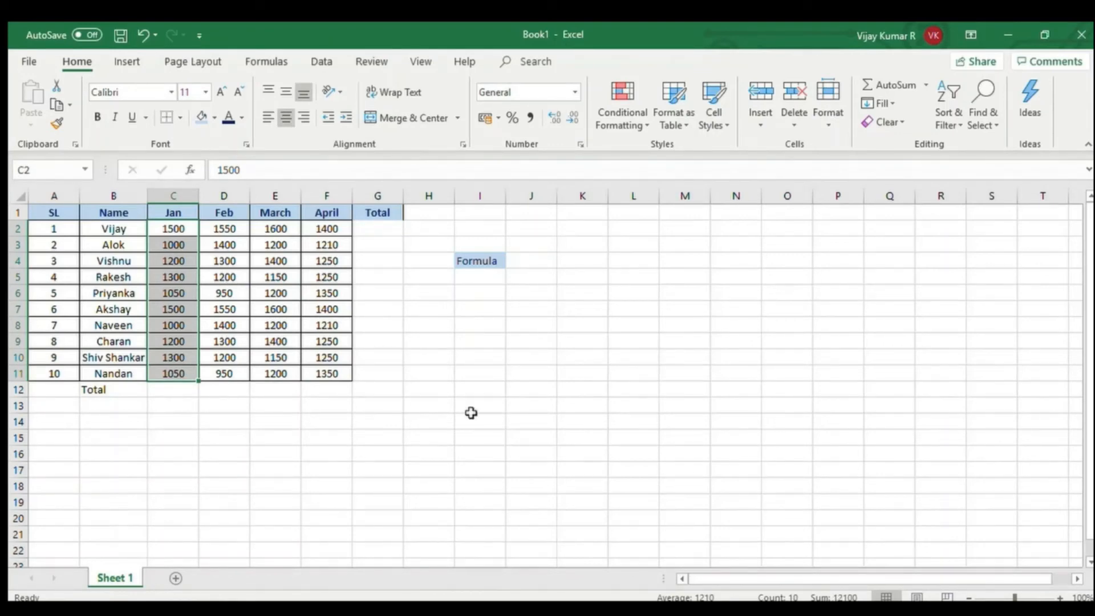
click(171, 283)
drag(173, 228, 178, 244)
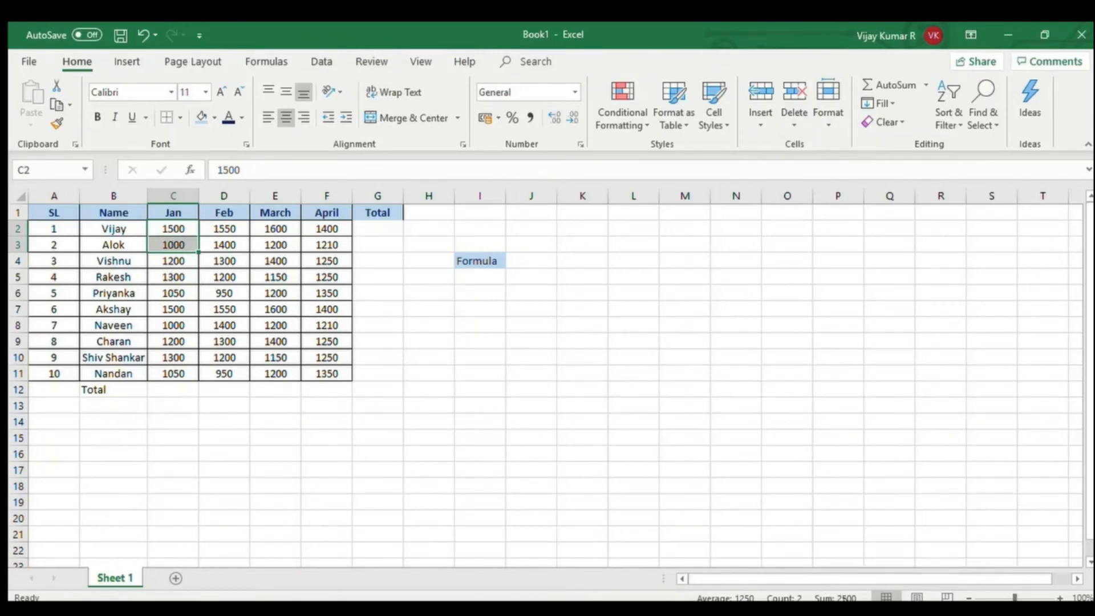
click(511, 411)
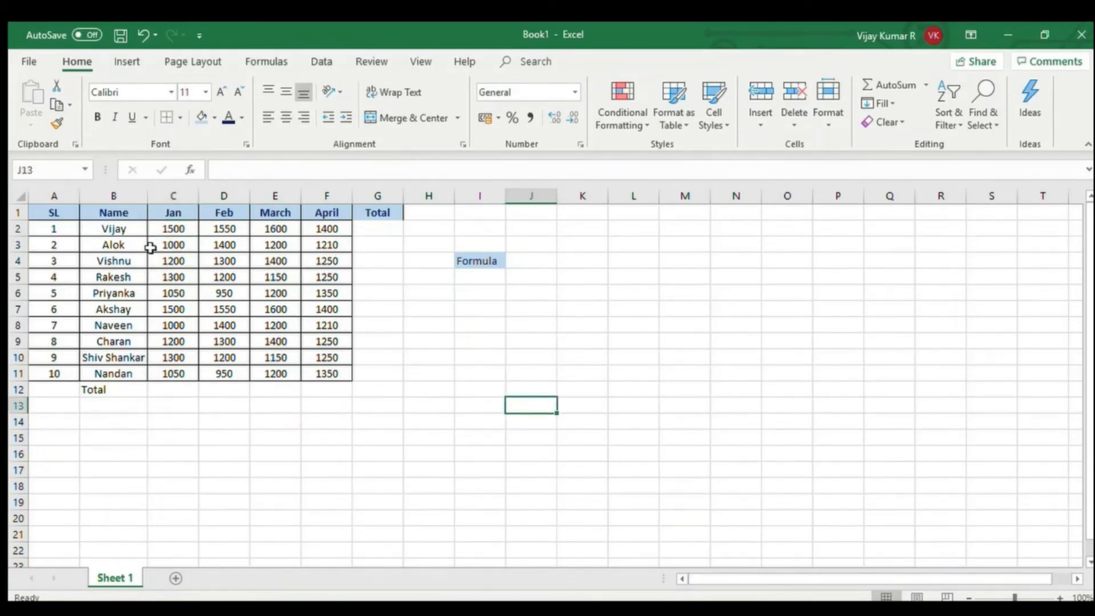
drag(167, 229, 186, 375)
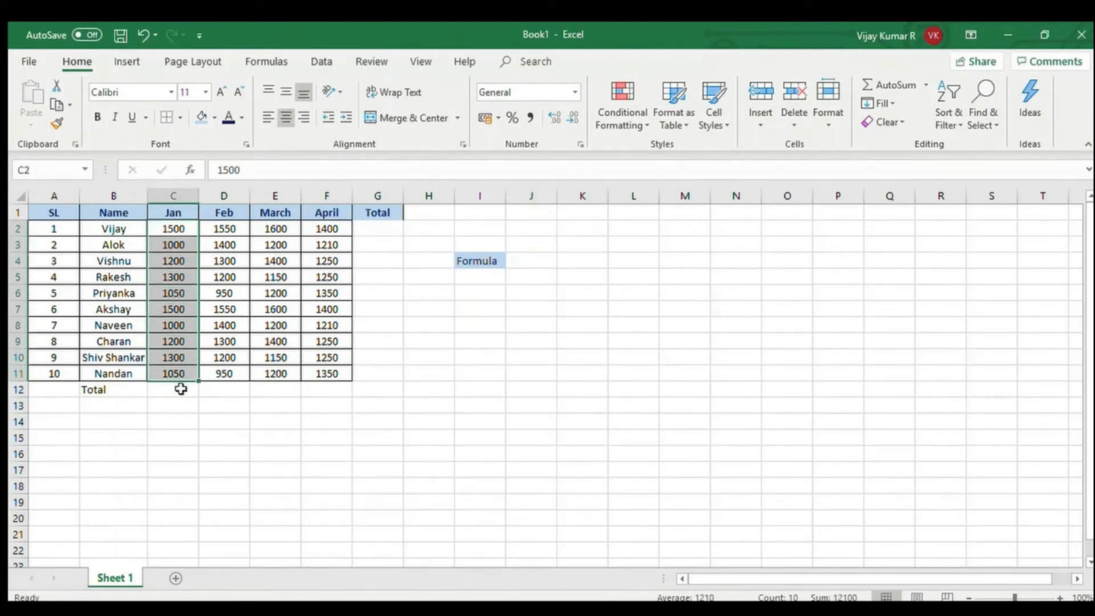
click(181, 389)
drag(178, 230, 182, 374)
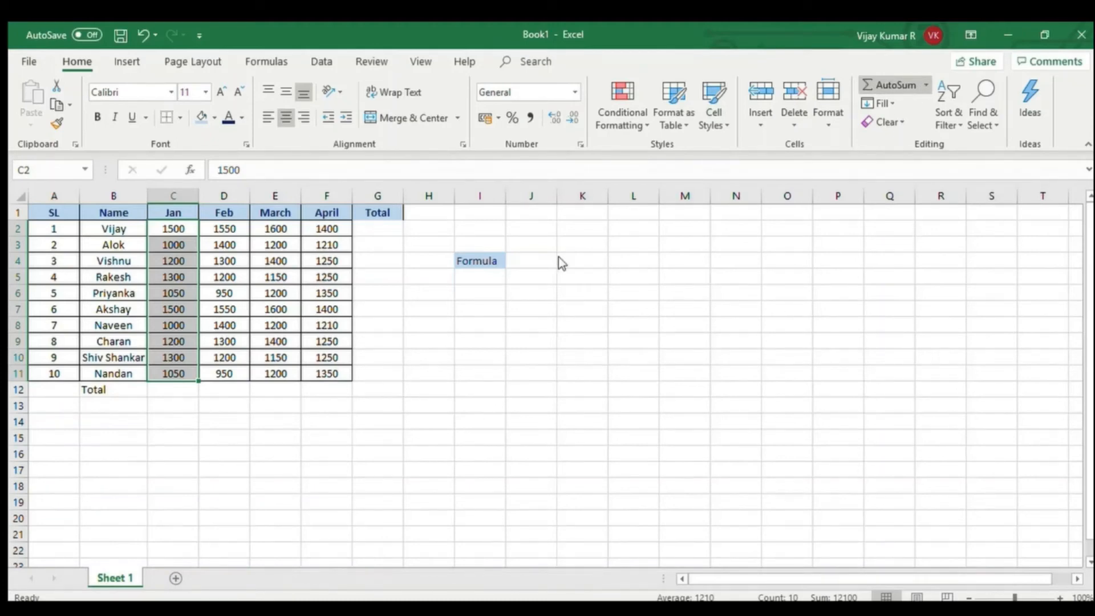
click(158, 390)
Total the January amounts C2:C11 in C12 with AutoSum, and check the result against the selected range's sum.
drag(179, 227, 176, 375)
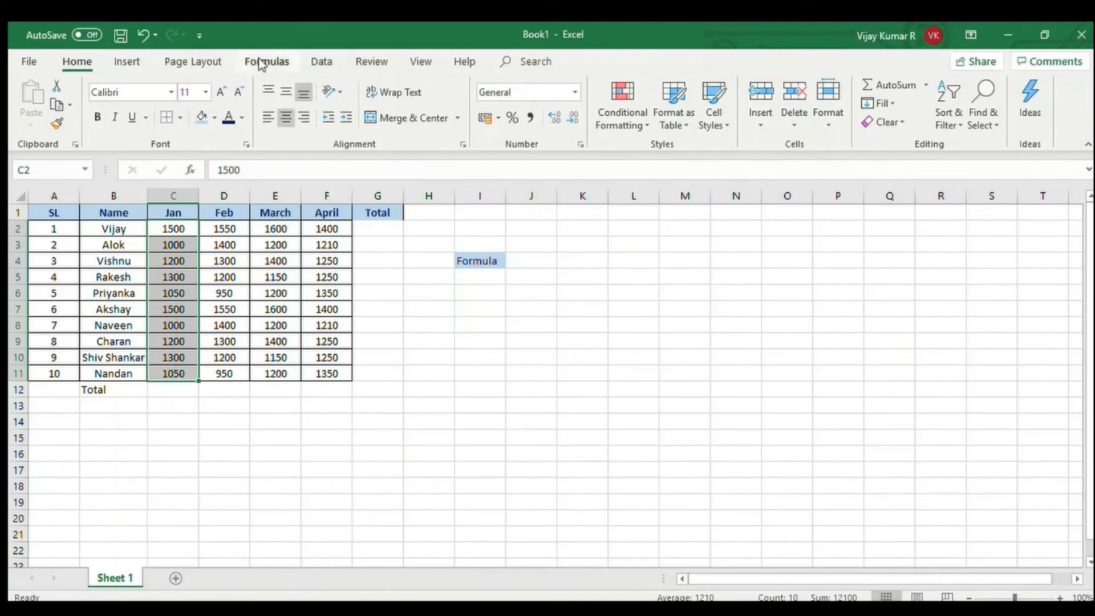
click(261, 63)
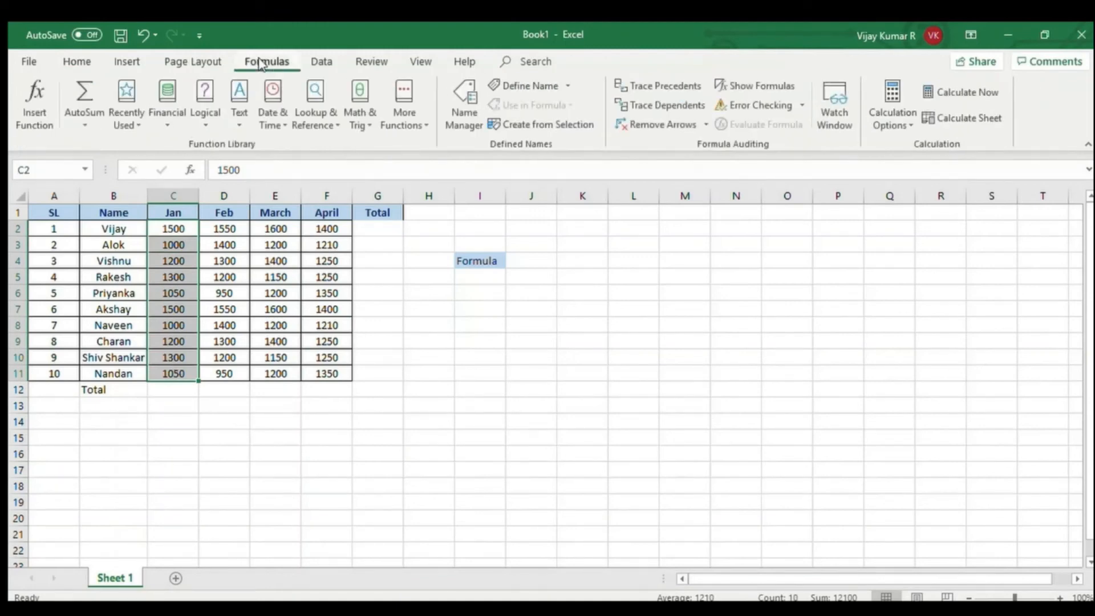
click(90, 80)
click(274, 454)
click(177, 390)
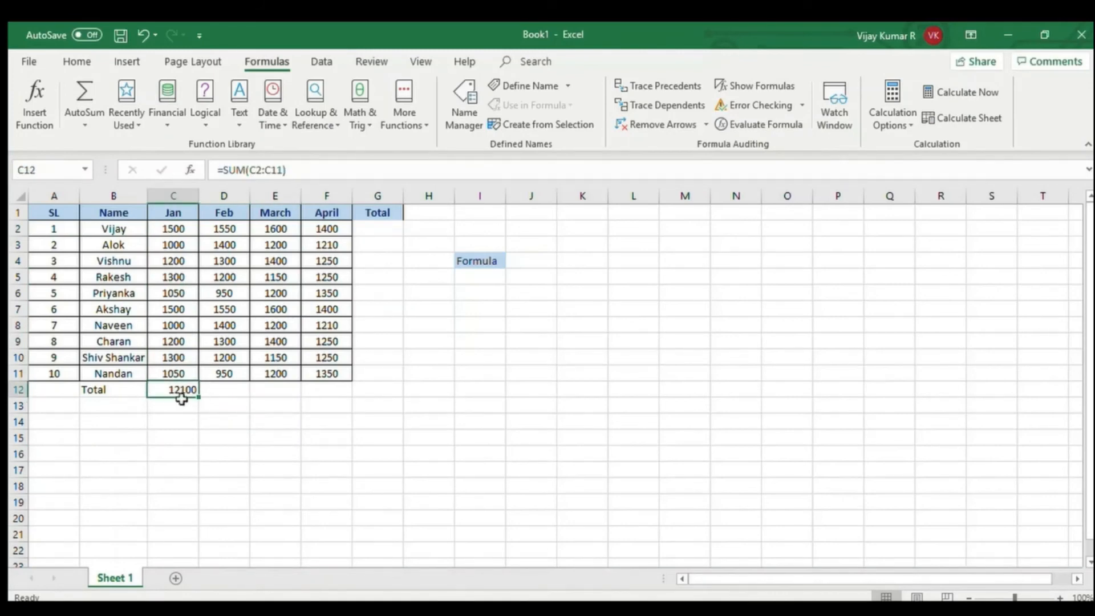
drag(177, 230, 173, 376)
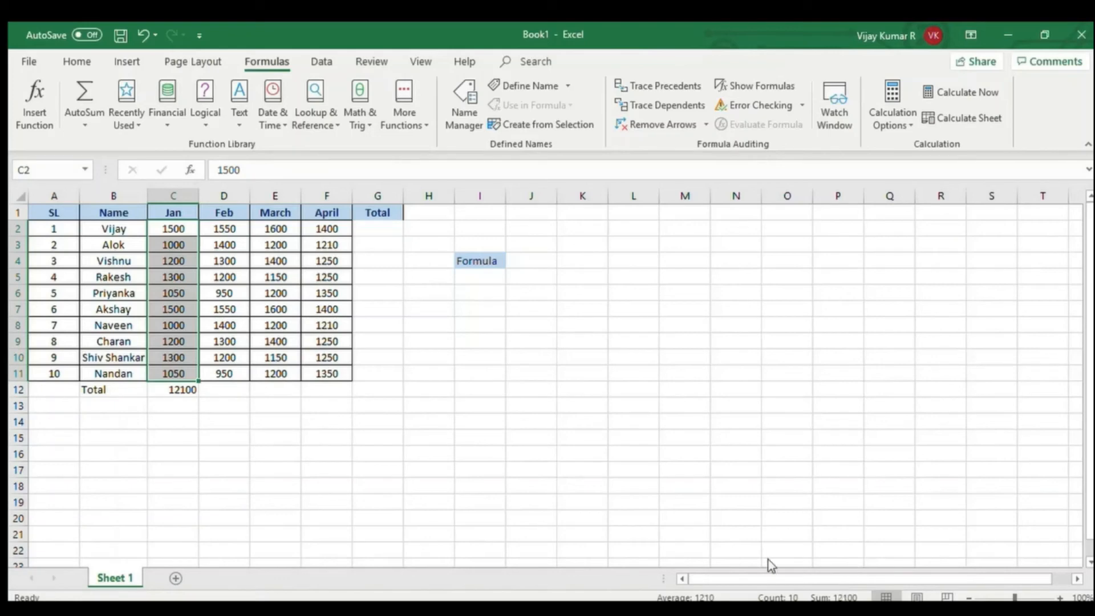
click(177, 391)
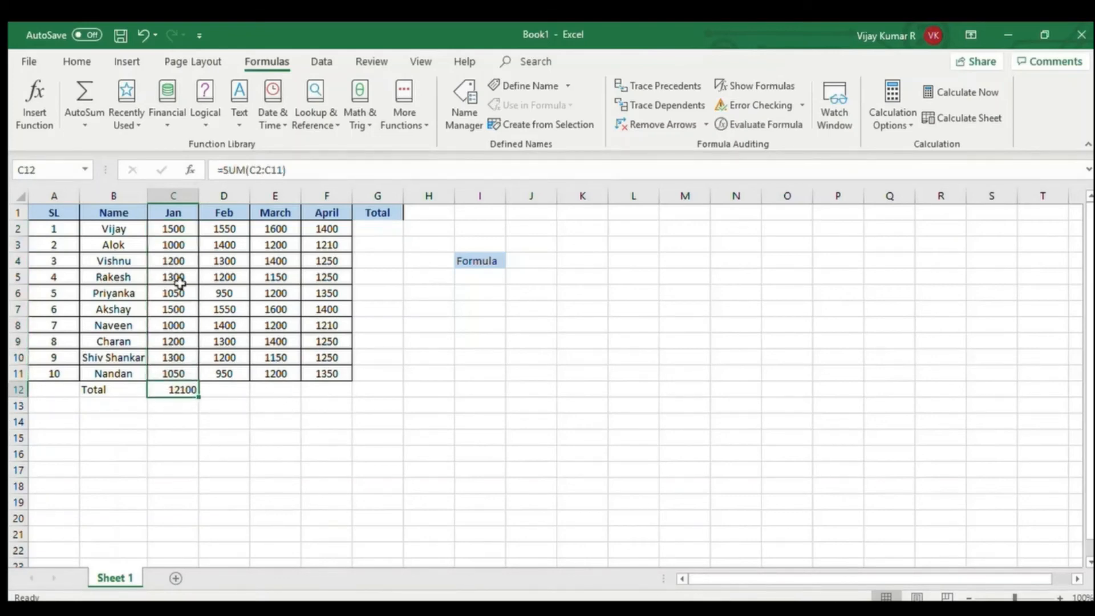
Total the Feb, March and April amounts in D12, E12 and F12 with AutoSum.
click(237, 228)
drag(237, 228, 229, 374)
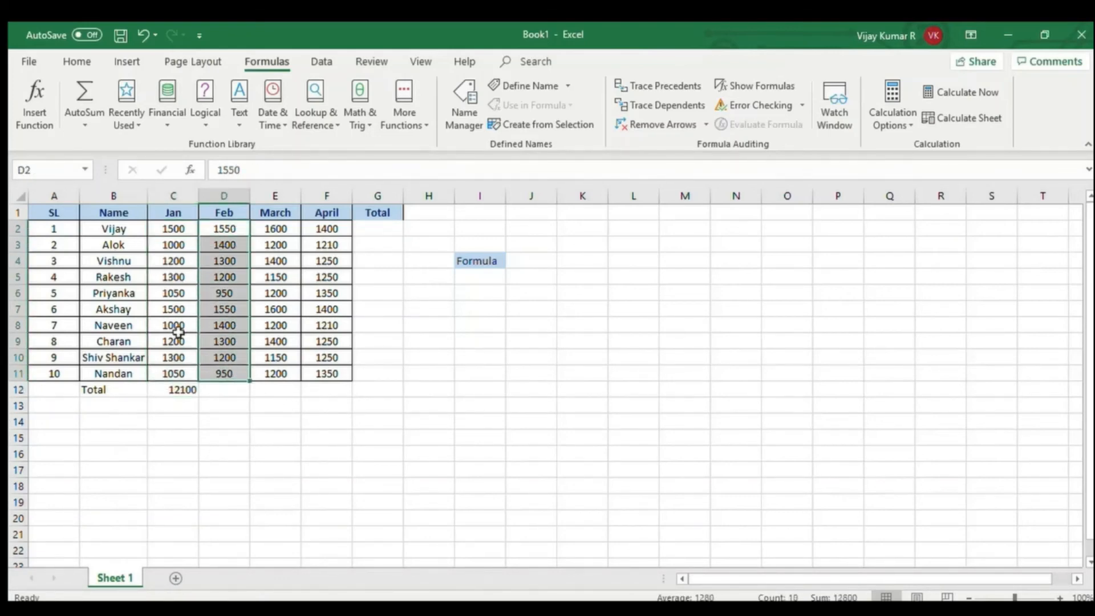
click(73, 94)
drag(275, 228, 288, 368)
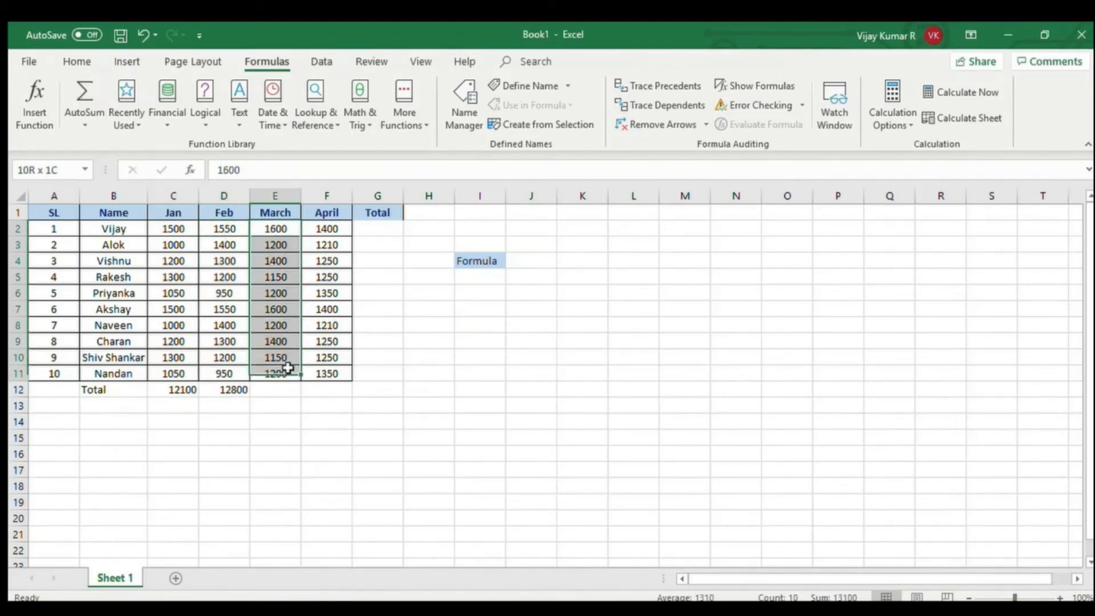
click(84, 94)
drag(330, 228, 335, 371)
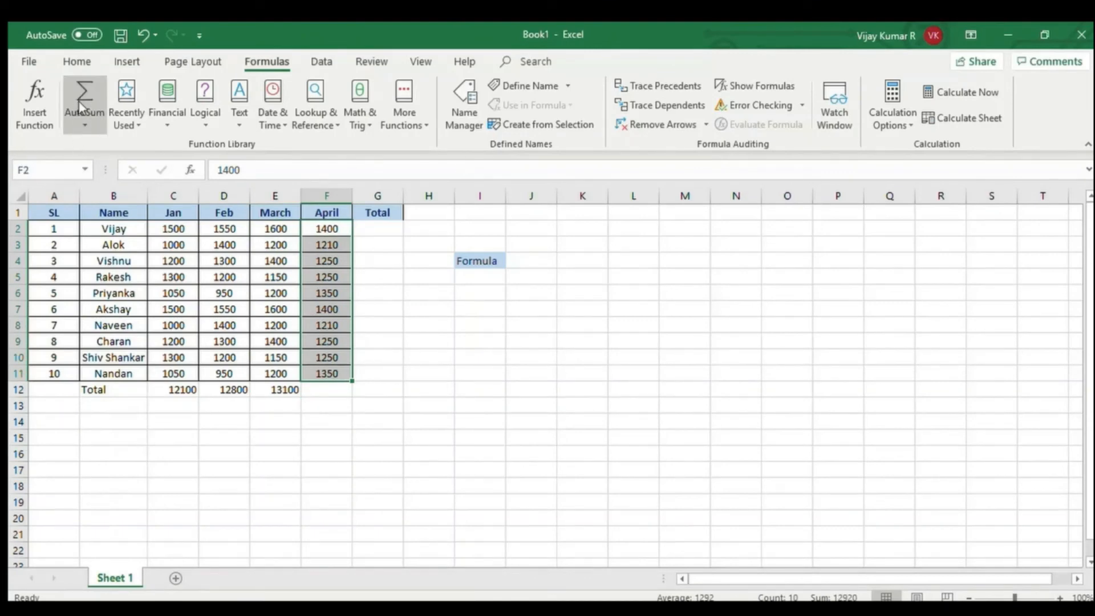
click(88, 136)
click(539, 471)
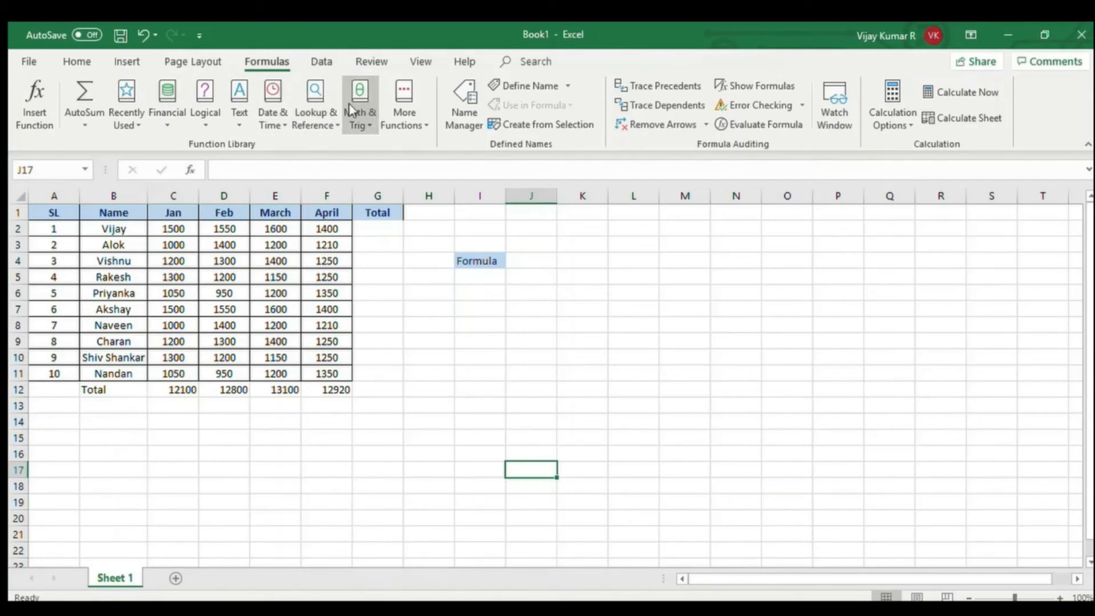
Total the first person's monthly amounts C2:F2 in G2 with AutoSum, and check the result against the selected range's sum.
click(382, 226)
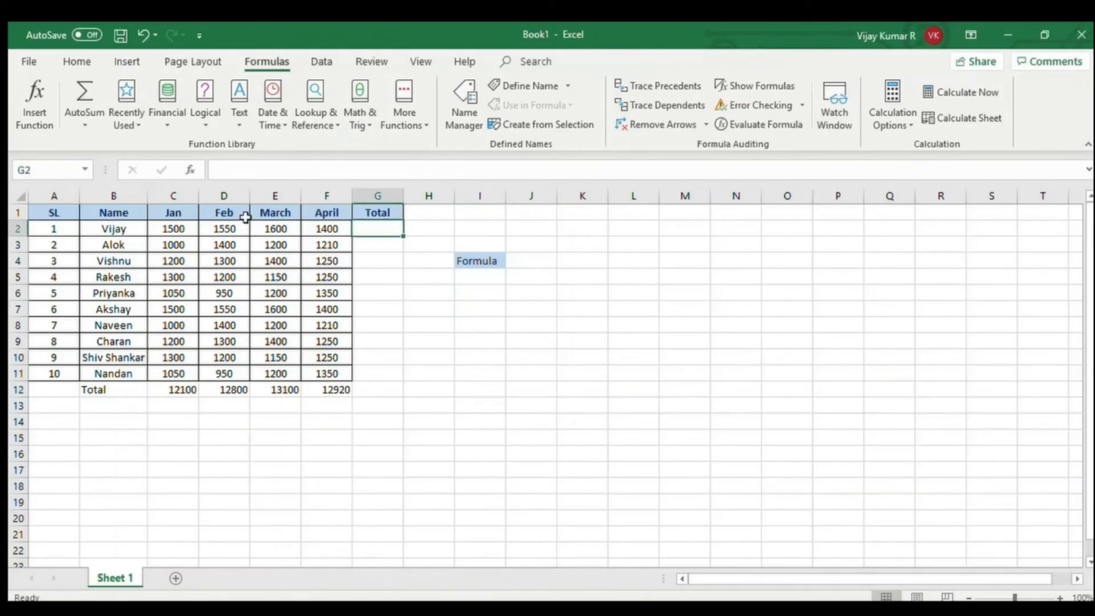
drag(172, 228, 338, 230)
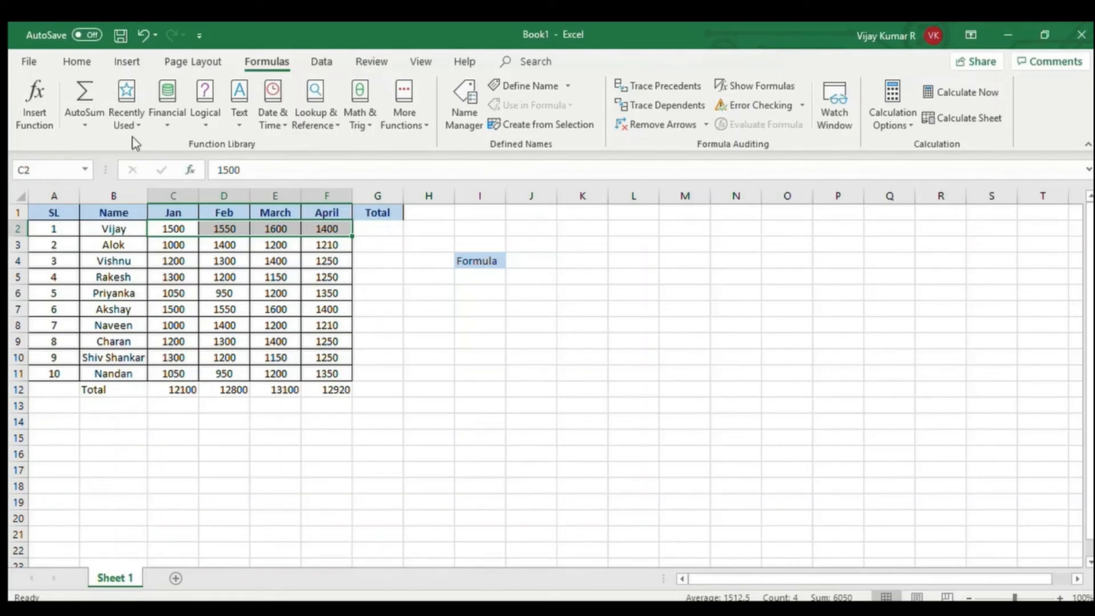
click(83, 97)
click(471, 336)
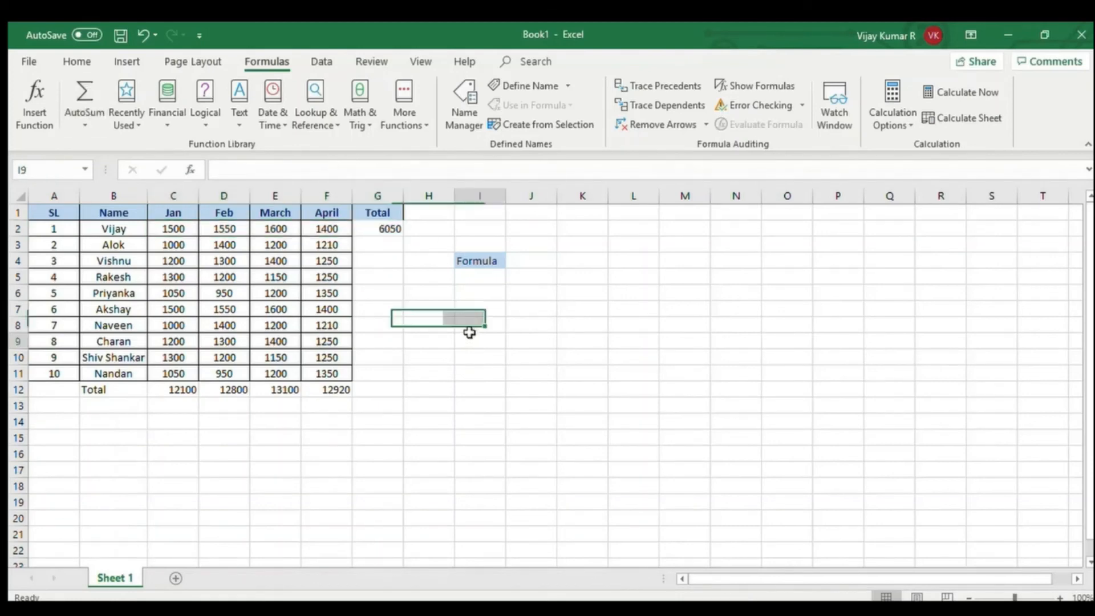
click(386, 233)
drag(183, 227, 321, 233)
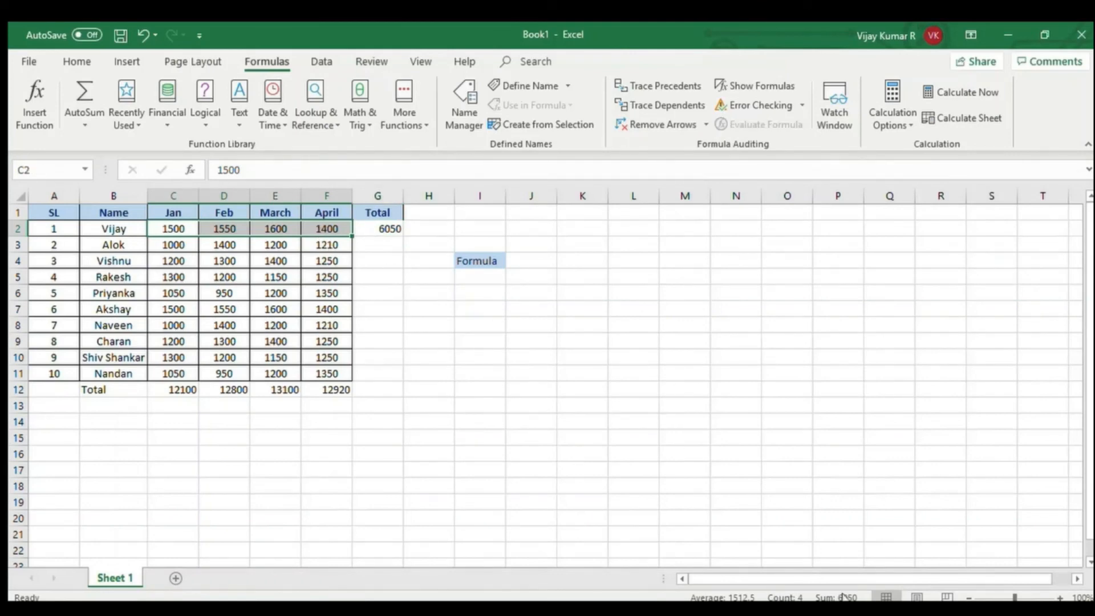
Total the monthly amounts of rows 3 and 4 in G3 and G4 with AutoSum.
drag(170, 245, 311, 245)
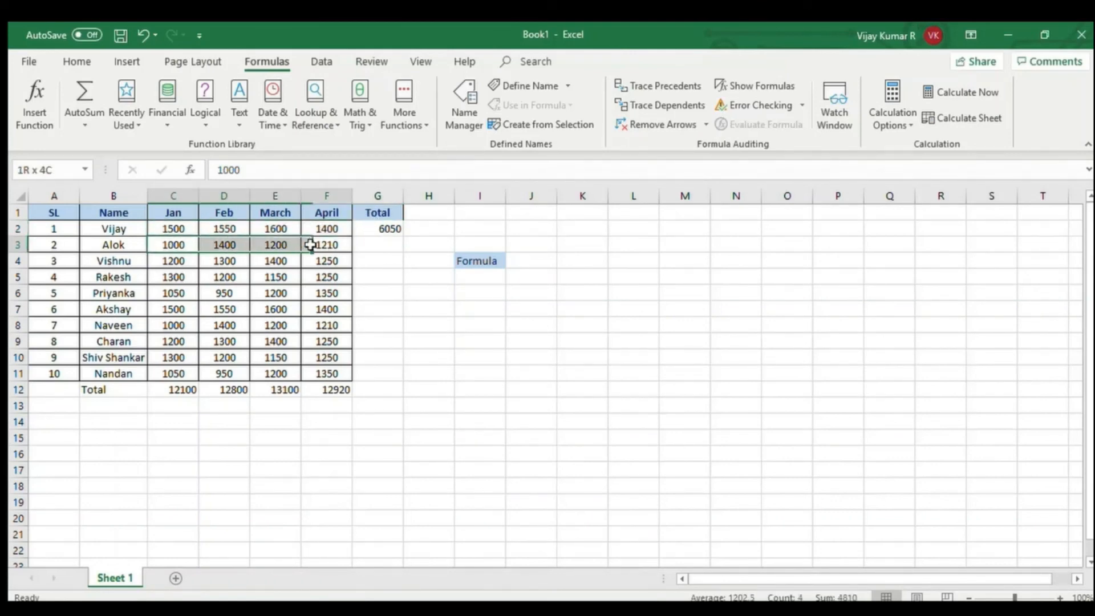
click(70, 101)
drag(194, 259, 319, 260)
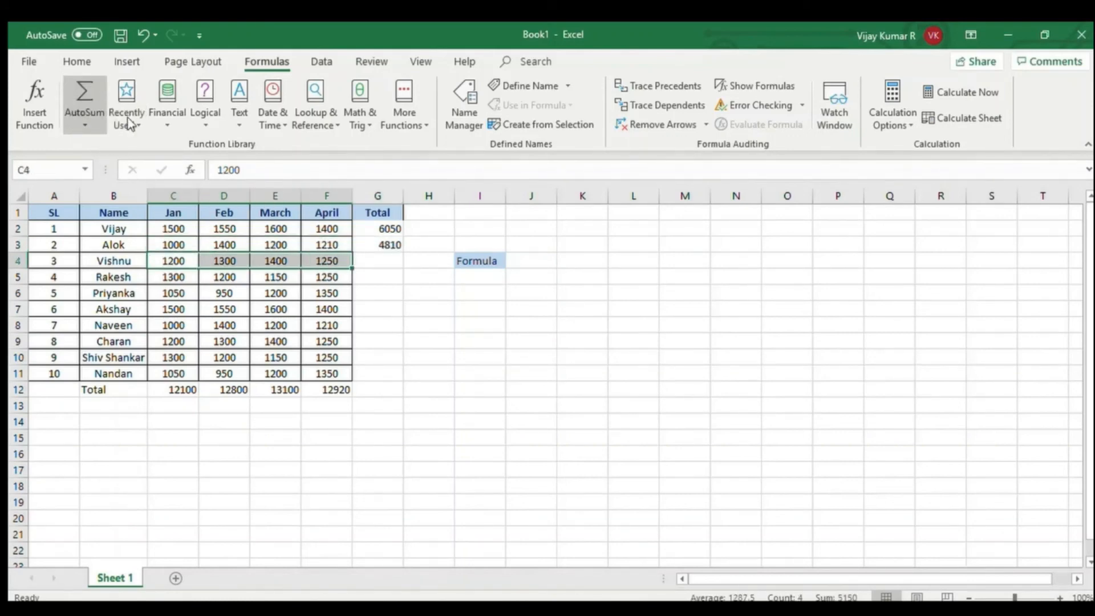
click(103, 134)
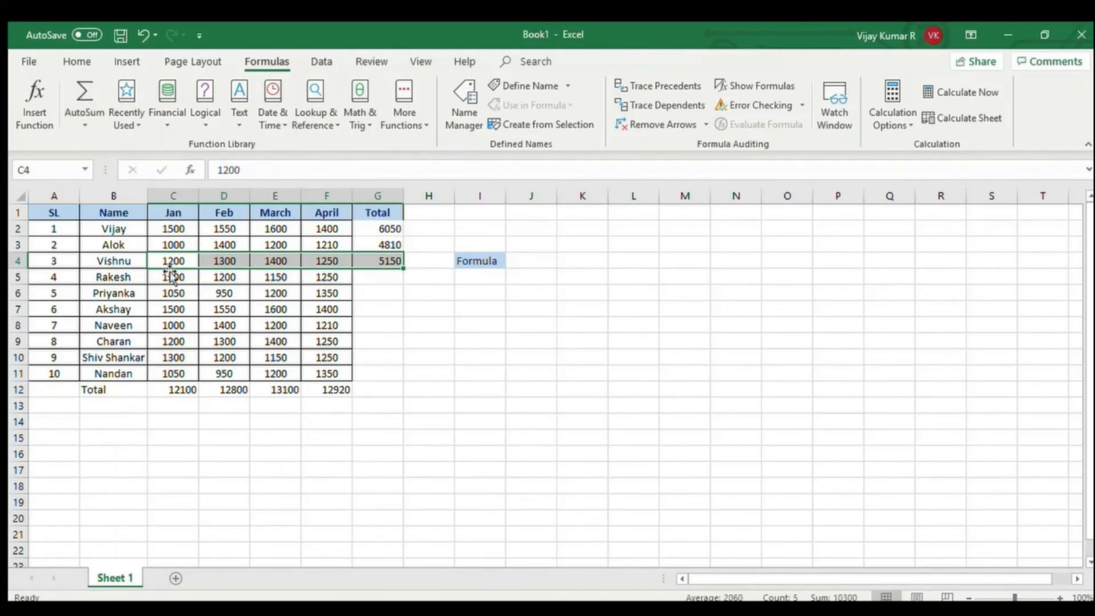
Total the monthly amounts of rows 5 to 7 in G5:G7 with AutoSum, one row at a time.
click(77, 62)
click(376, 389)
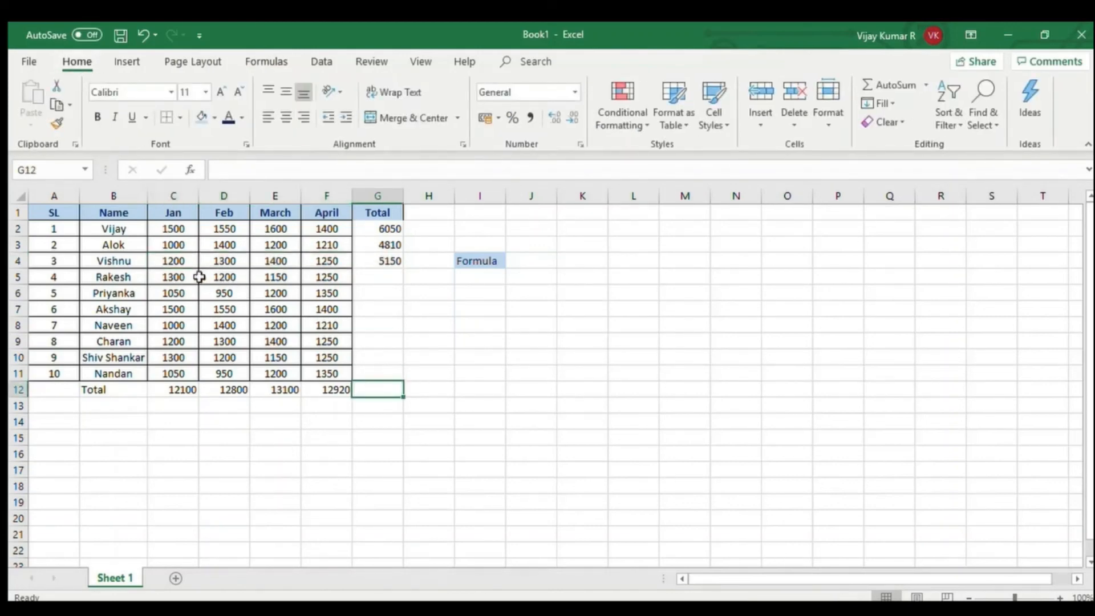
drag(175, 276, 328, 277)
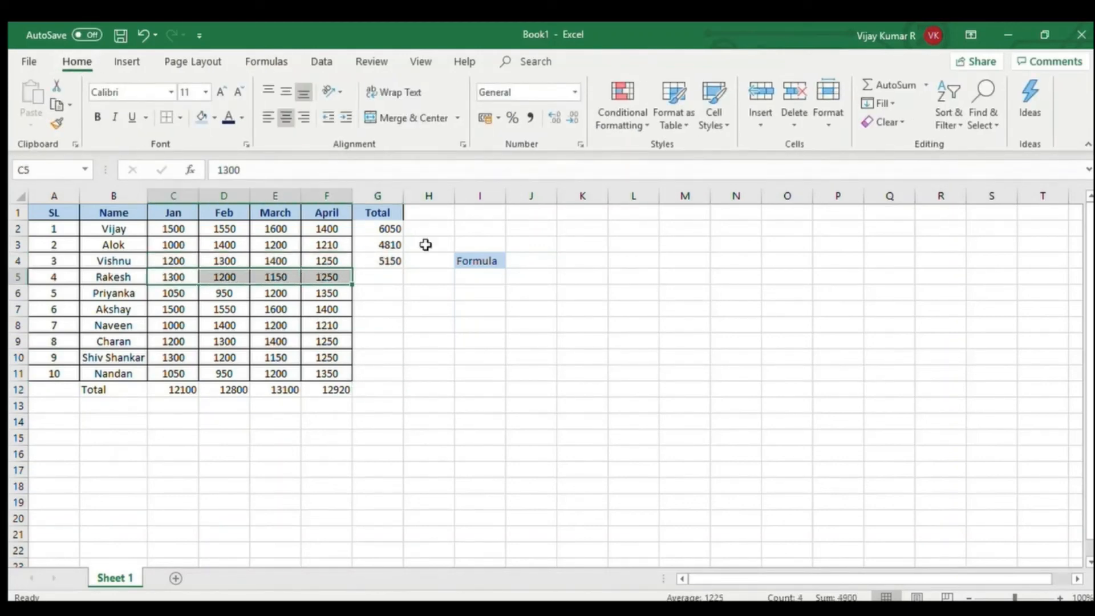
click(867, 78)
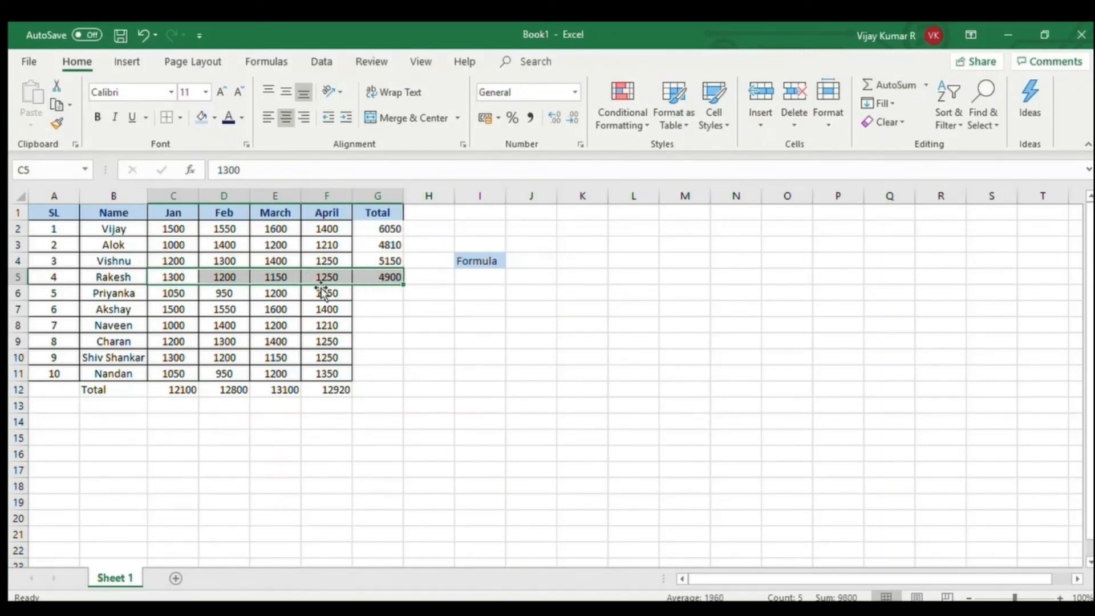
drag(182, 294, 320, 293)
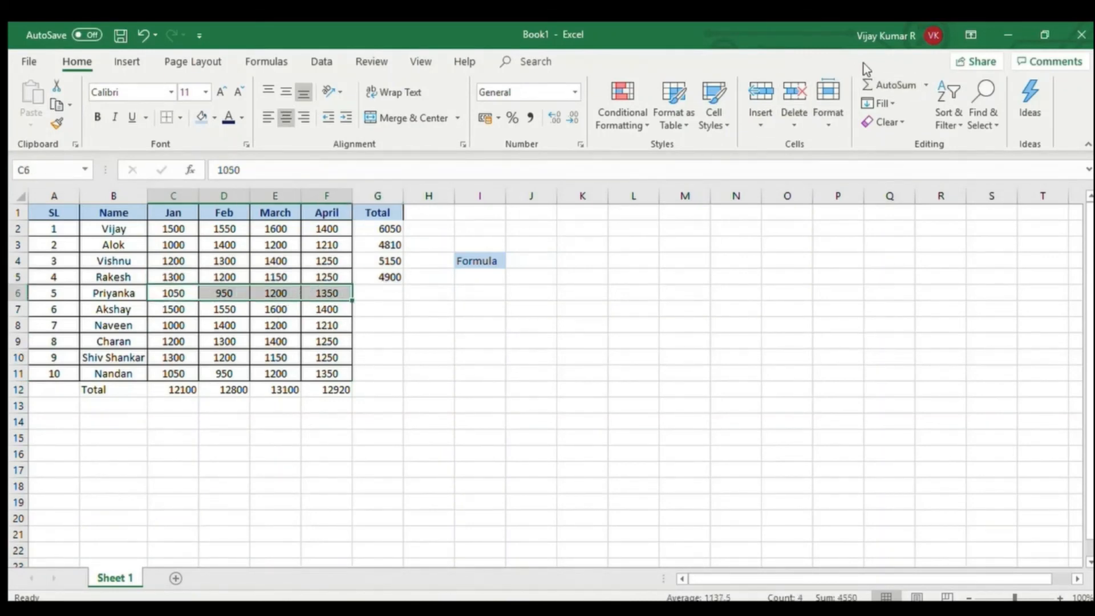
click(875, 76)
drag(177, 310, 310, 302)
click(873, 84)
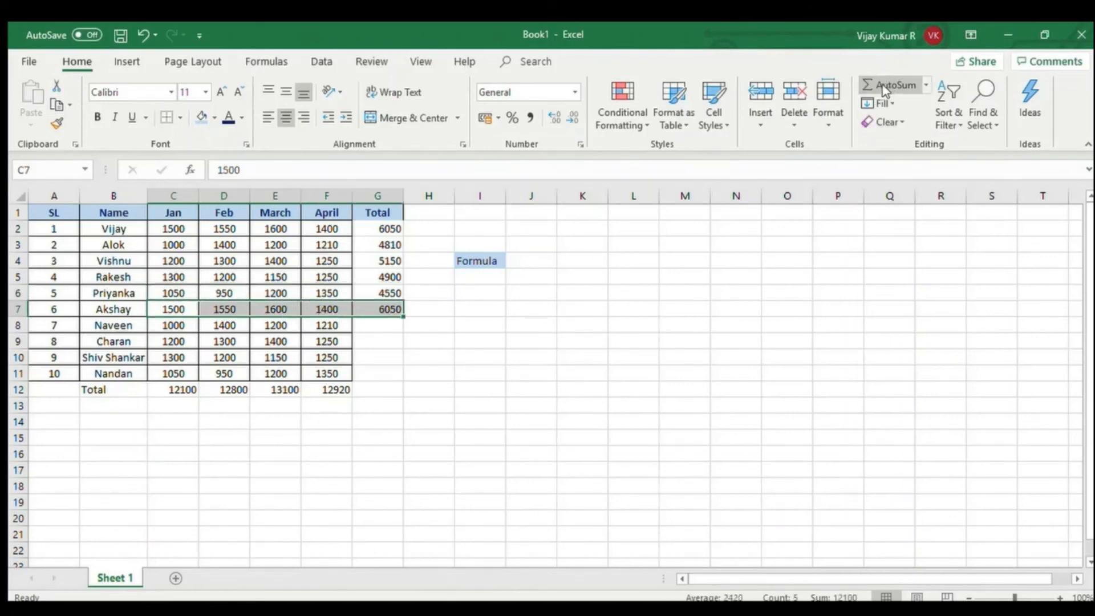
Total the monthly amounts of rows 8 to 11 in G8:G11 with AutoSum, one row at a time.
drag(171, 325, 325, 323)
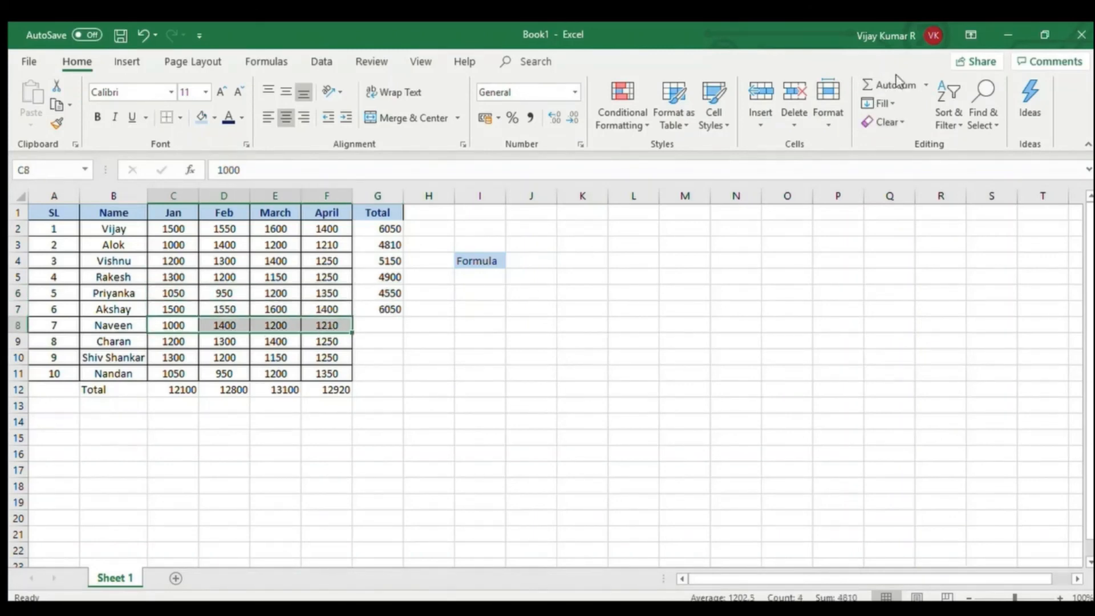
click(871, 83)
drag(172, 342, 309, 345)
click(873, 84)
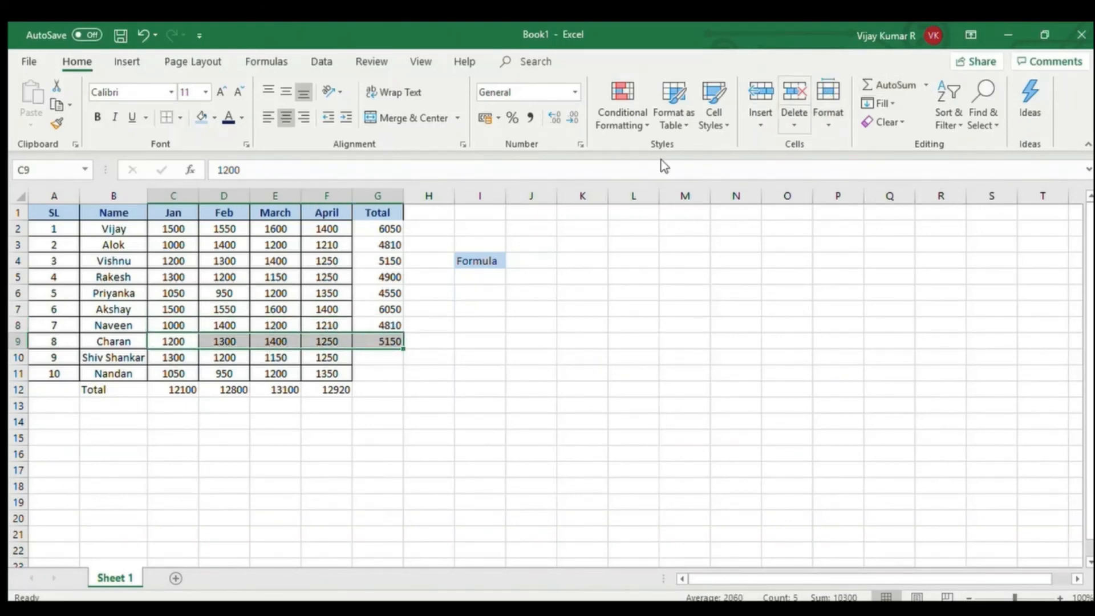
drag(178, 359, 327, 357)
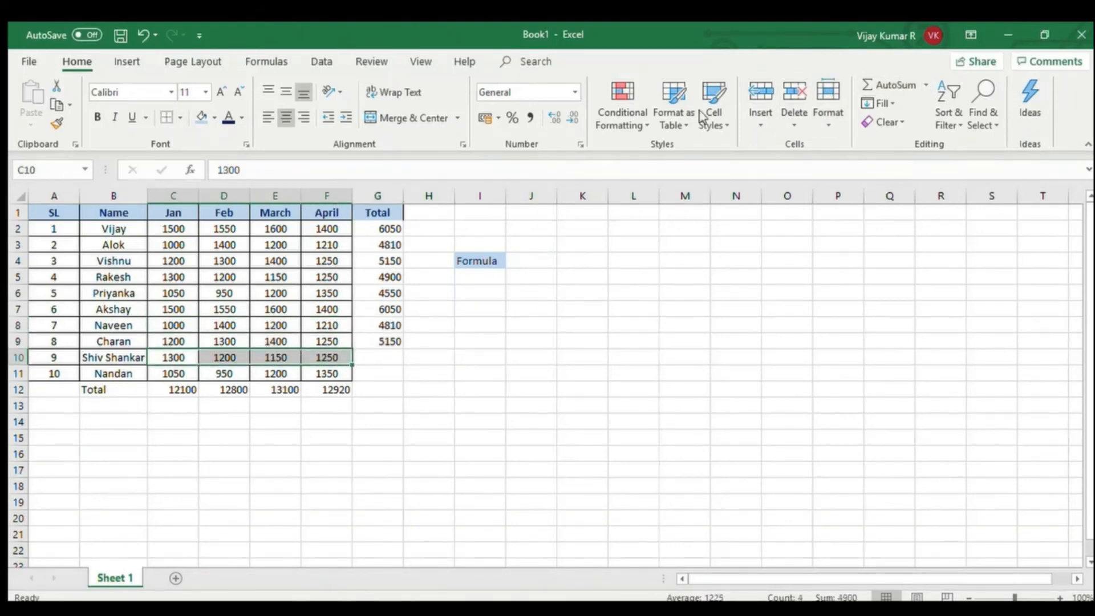
click(893, 90)
drag(173, 375, 311, 376)
click(873, 85)
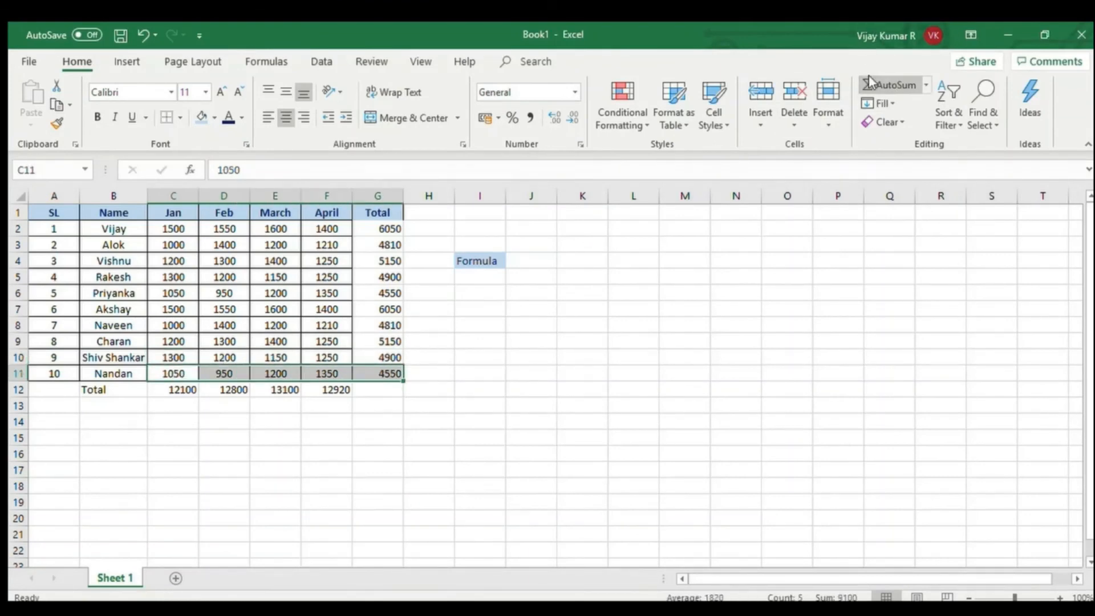
Enter the sum of G2:G11, 50920, in G12 as a plain value, and review the totals row C12:G12.
click(368, 421)
drag(383, 228, 383, 374)
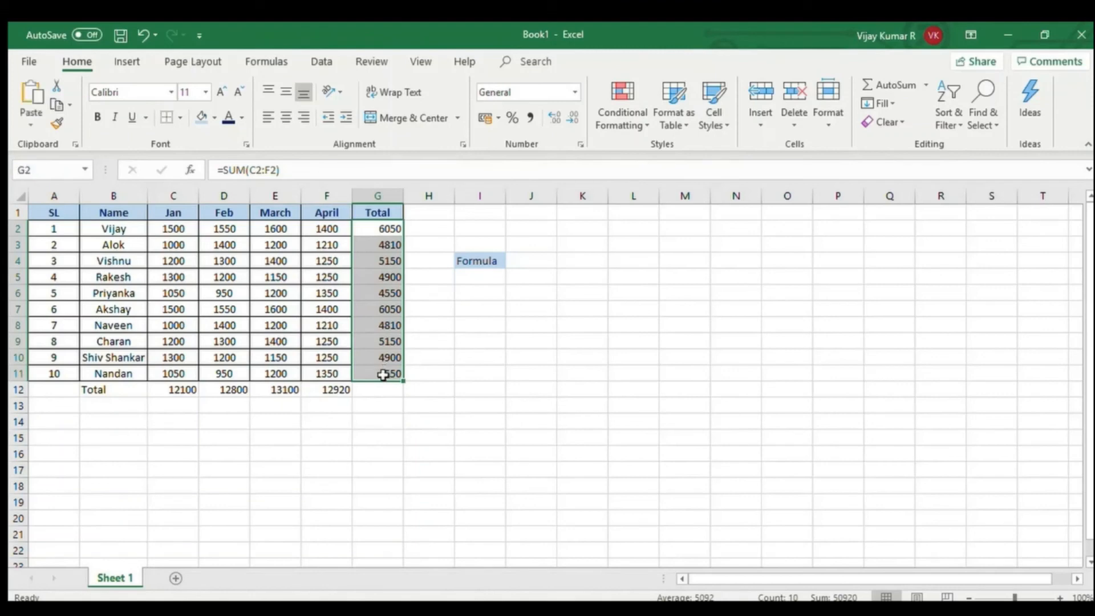
click(373, 390)
text(50920)
click(599, 499)
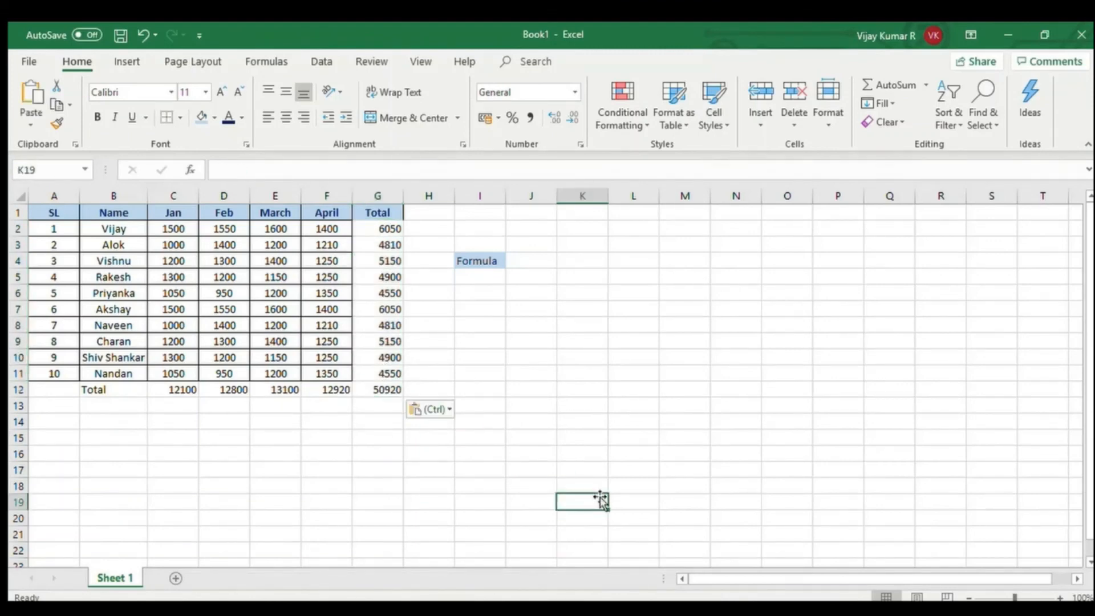
click(489, 261)
drag(171, 389, 393, 393)
click(425, 515)
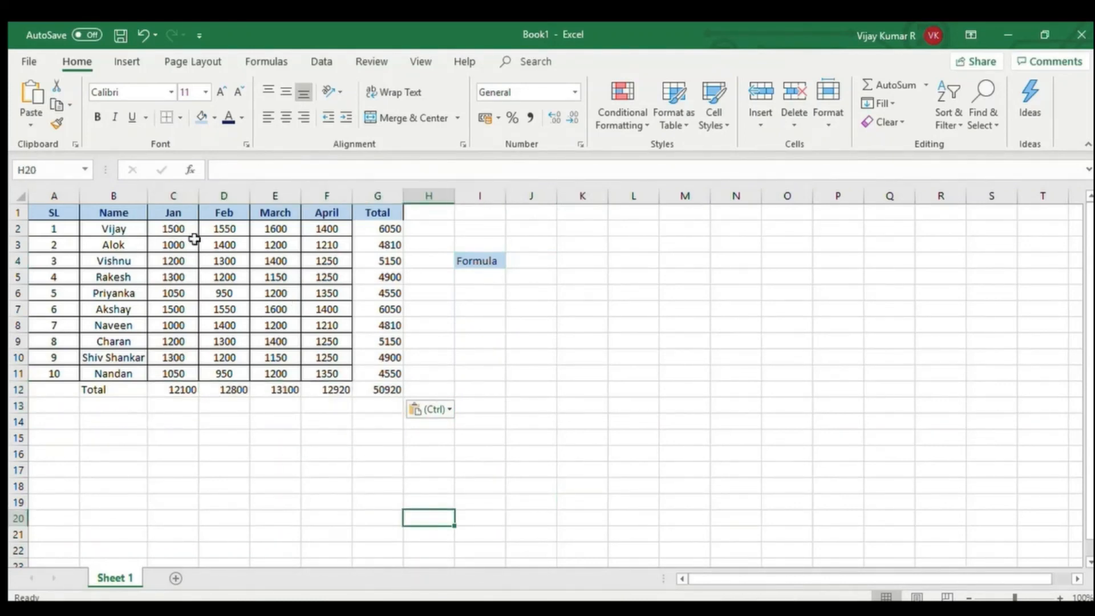
Apply all borders to the whole table A1:G12, including the Total column and Total row.
drag(48, 213, 380, 389)
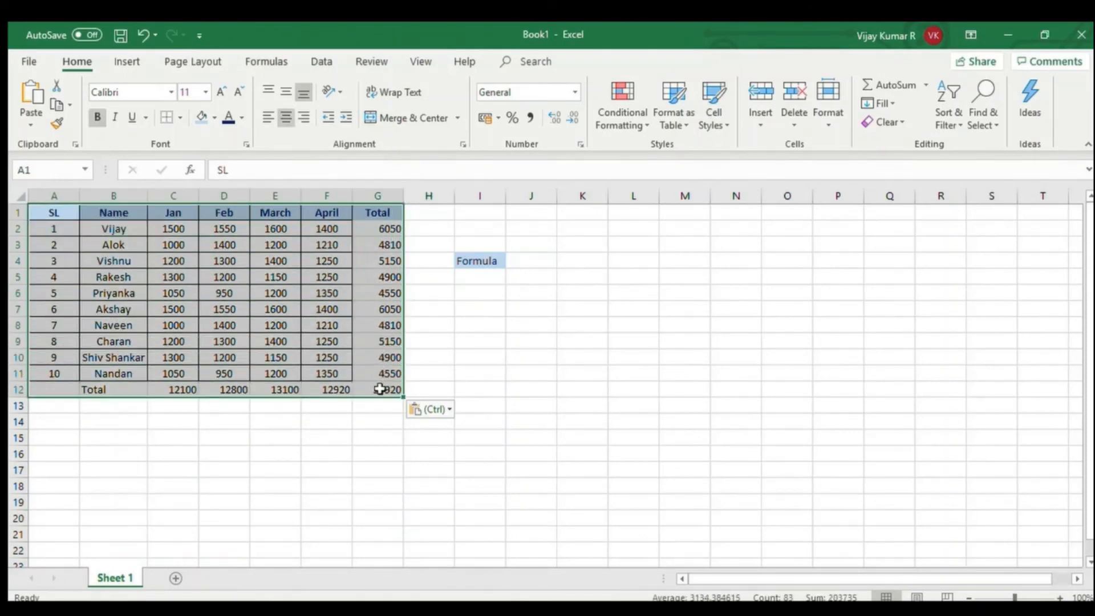
click(165, 118)
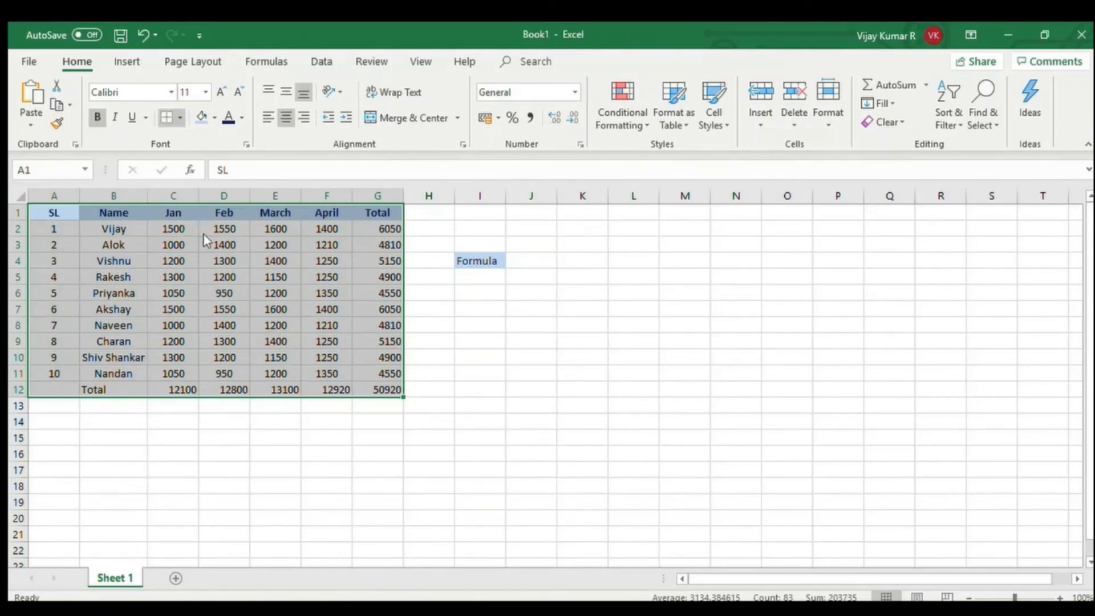
click(789, 451)
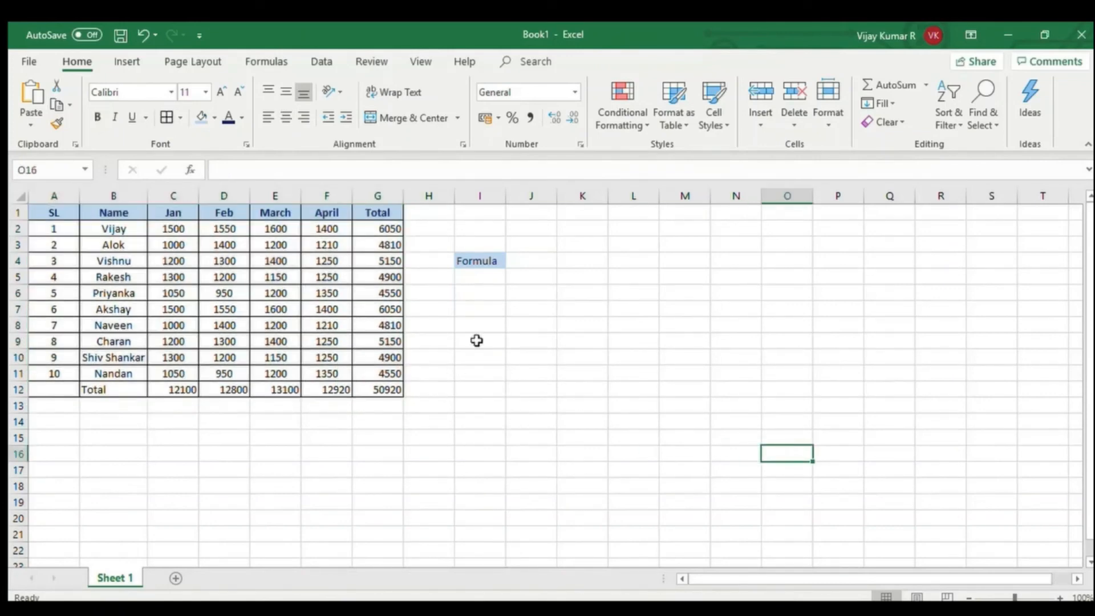
Center the Total row contents in B12:G12 horizontally.
drag(91, 389, 376, 389)
click(286, 114)
click(510, 465)
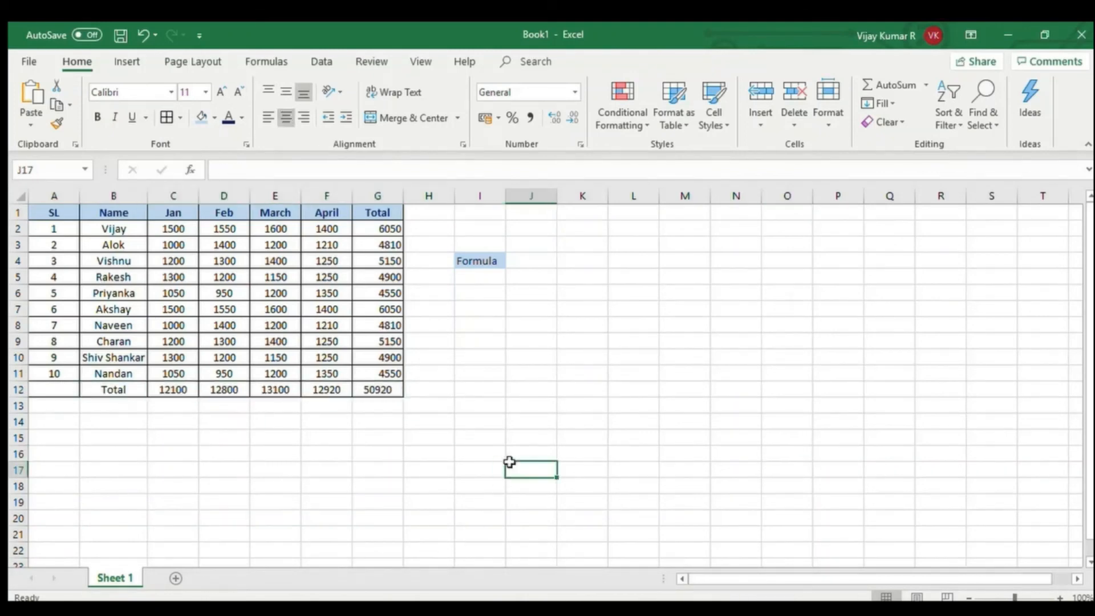
click(731, 355)
click(539, 338)
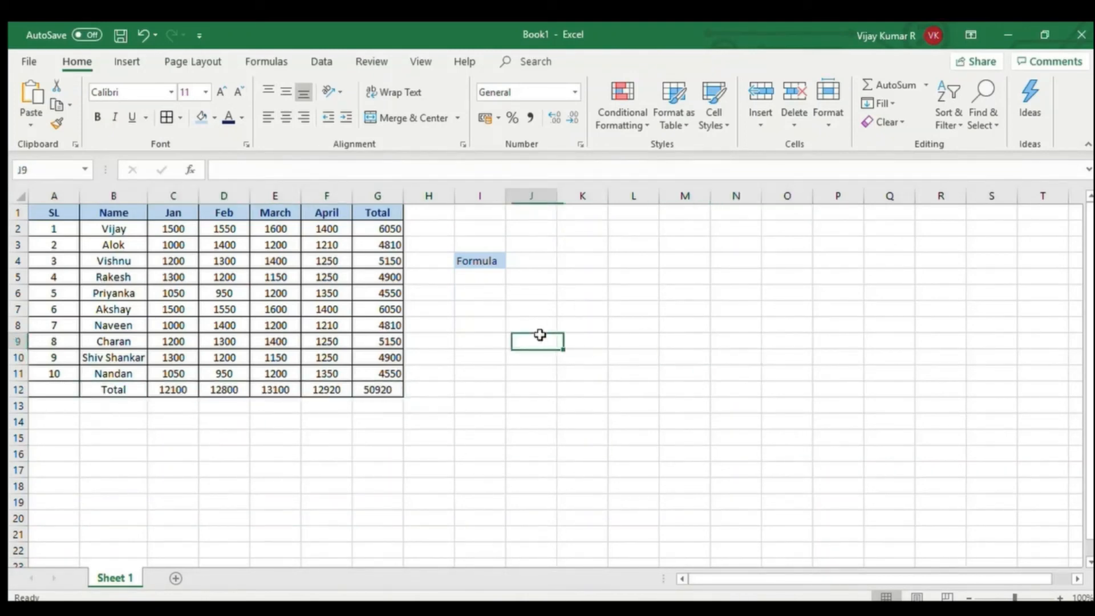
click(801, 353)
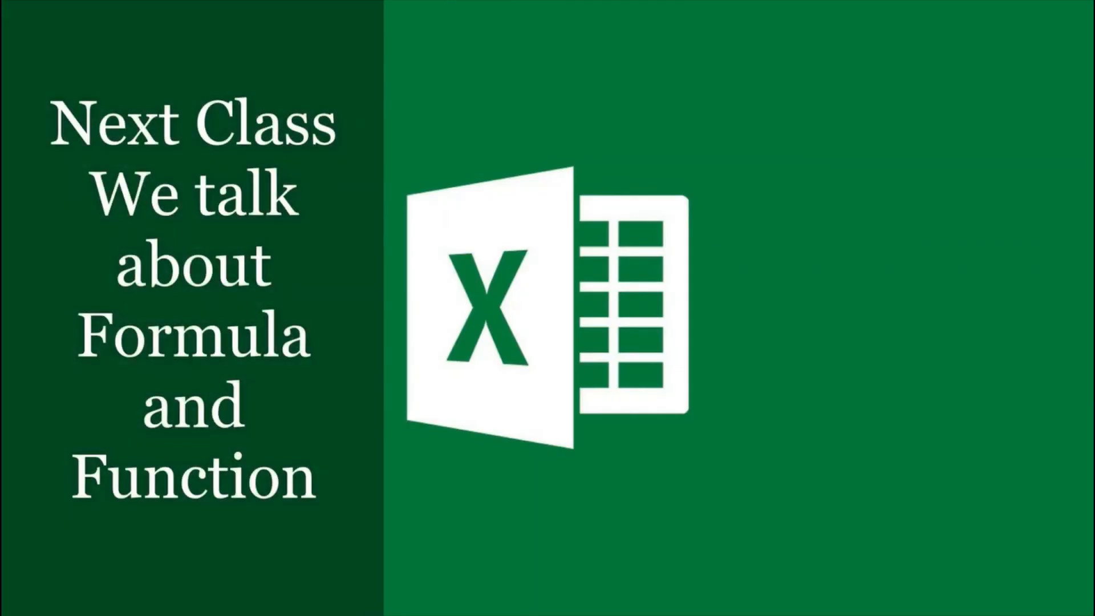